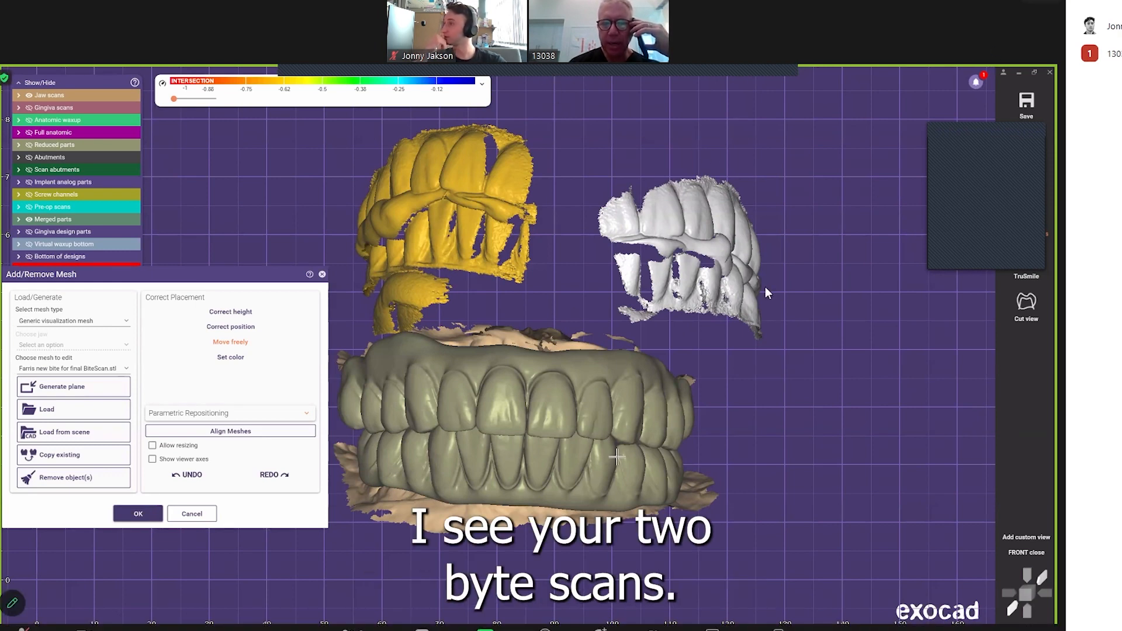
Step: Request remote control of the meeting participant's shared screen
mouse_move(617, 457)
right_mouse_down()
mouse_move(621, 415)
mouse_move(625, 444)
right_mouse_up()
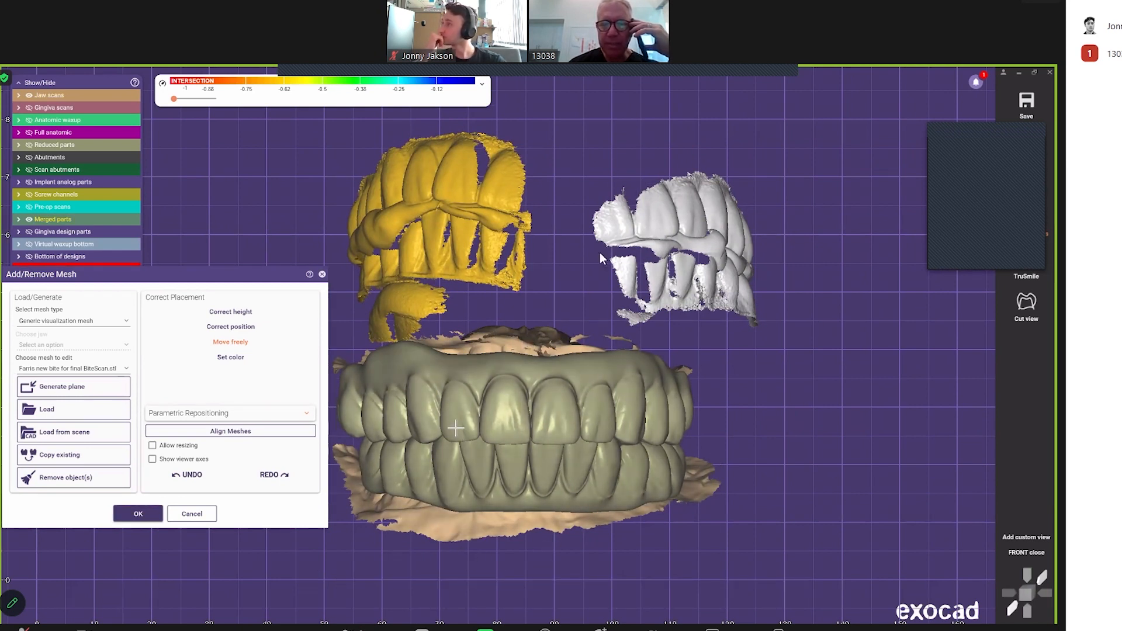
left_click(725, 2)
left_click(725, 2)
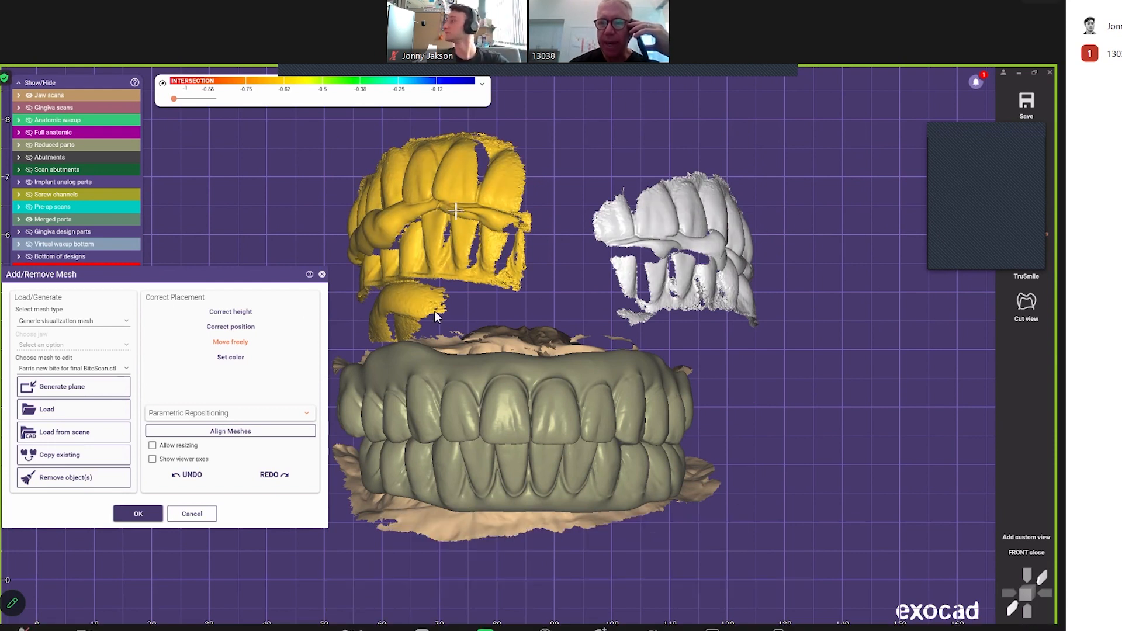
left_click(731, 69)
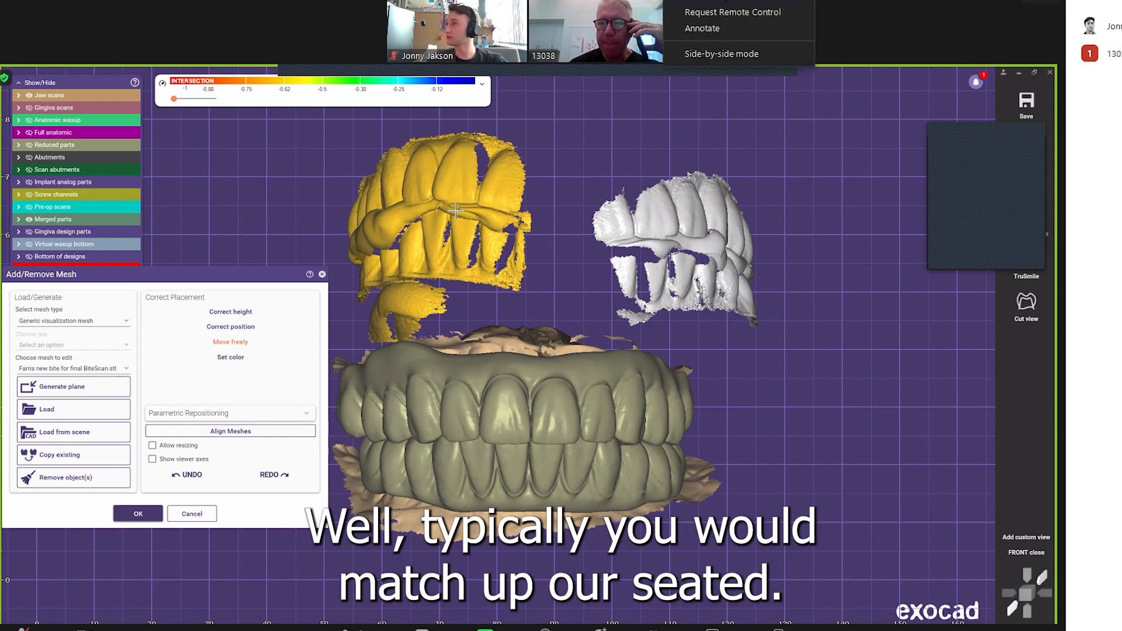
left_click(737, 13)
left_click(697, 369)
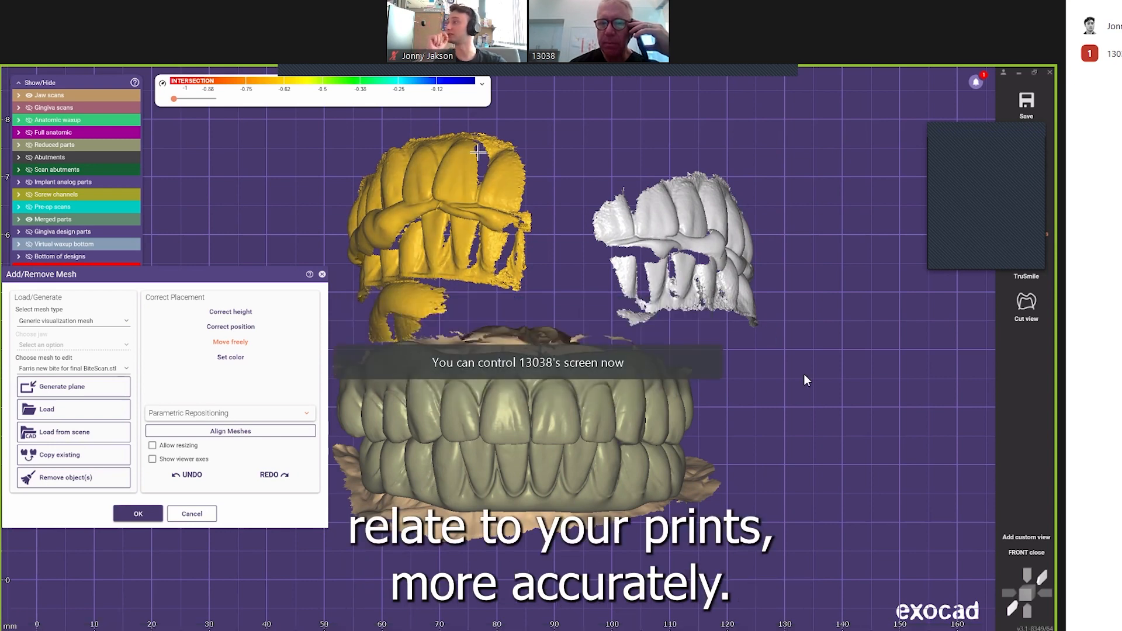
Step: Hide the lower merged waxup and the lower jaw scan, keeping the upper arch and both bite scans displayed
middle_click(541, 526, "ctrl")
middle_click(533, 525, "ctrl")
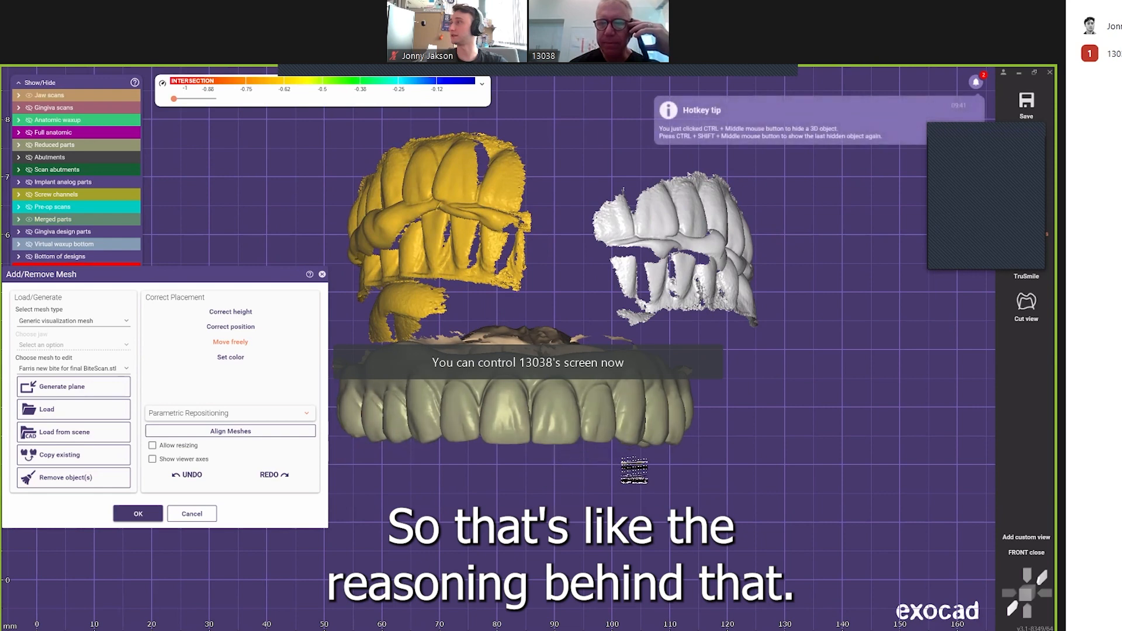
Step: Align the selected yellow bite scan to the upper merged waxup with two matching tooth point pairs and best fit matching, and accept
right_click_drag(631, 468, 593, 535)
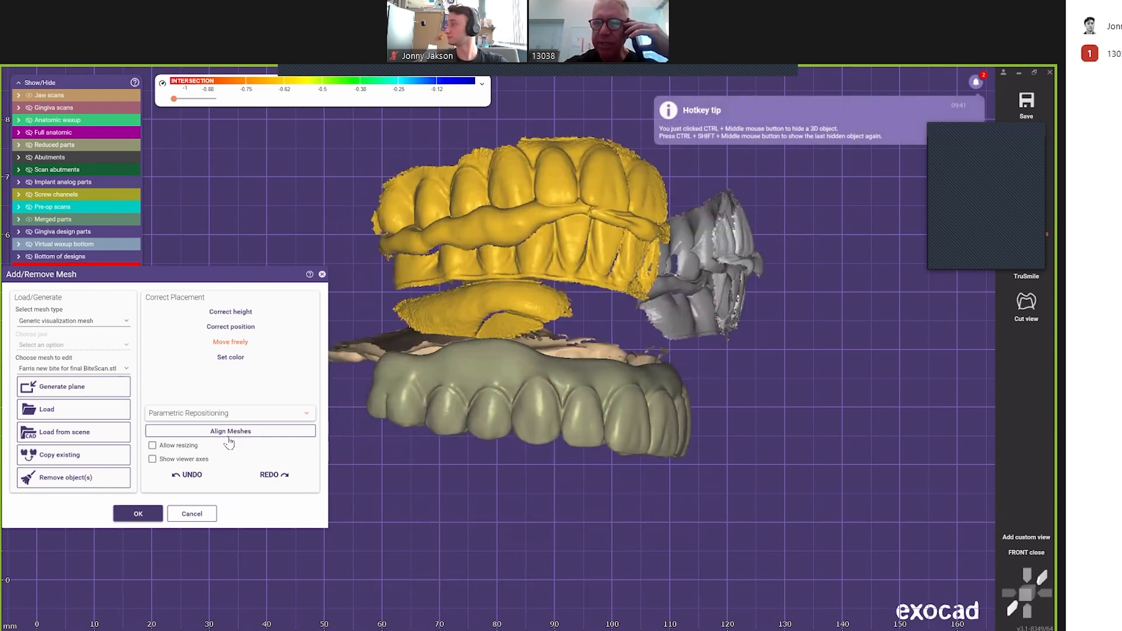
left_click(427, 209)
left_click(507, 188)
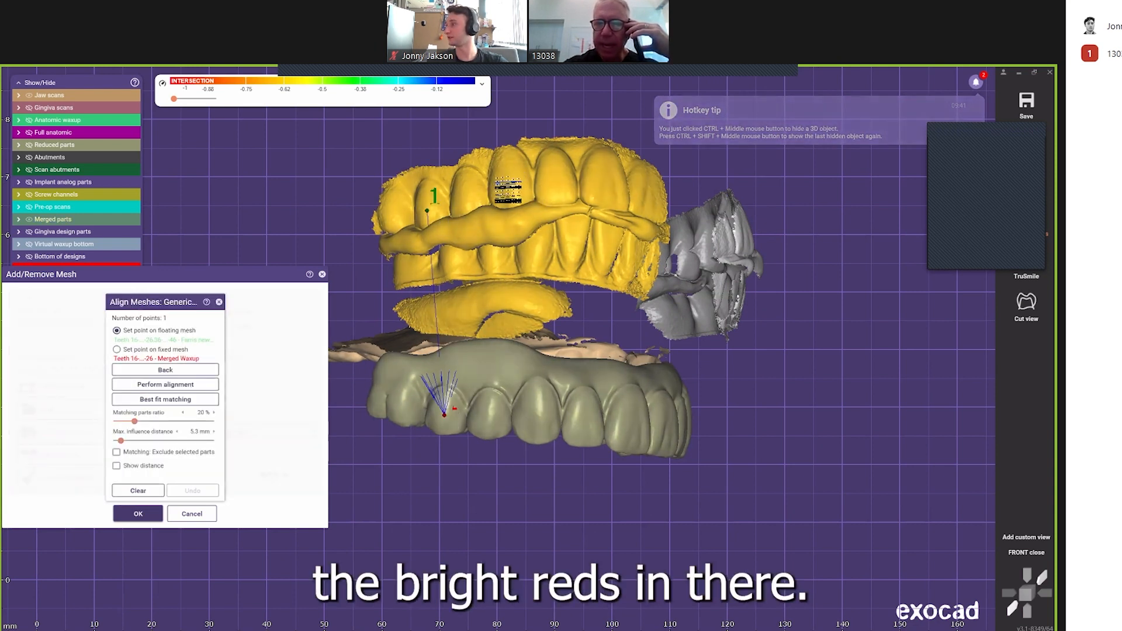
left_click(536, 418)
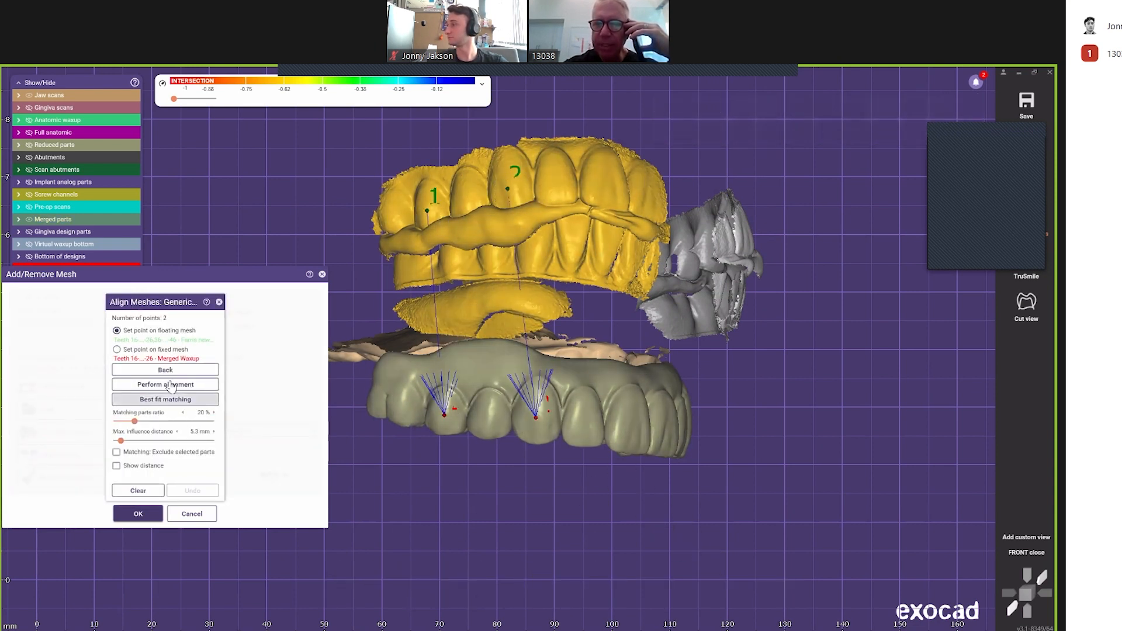
left_click(177, 401)
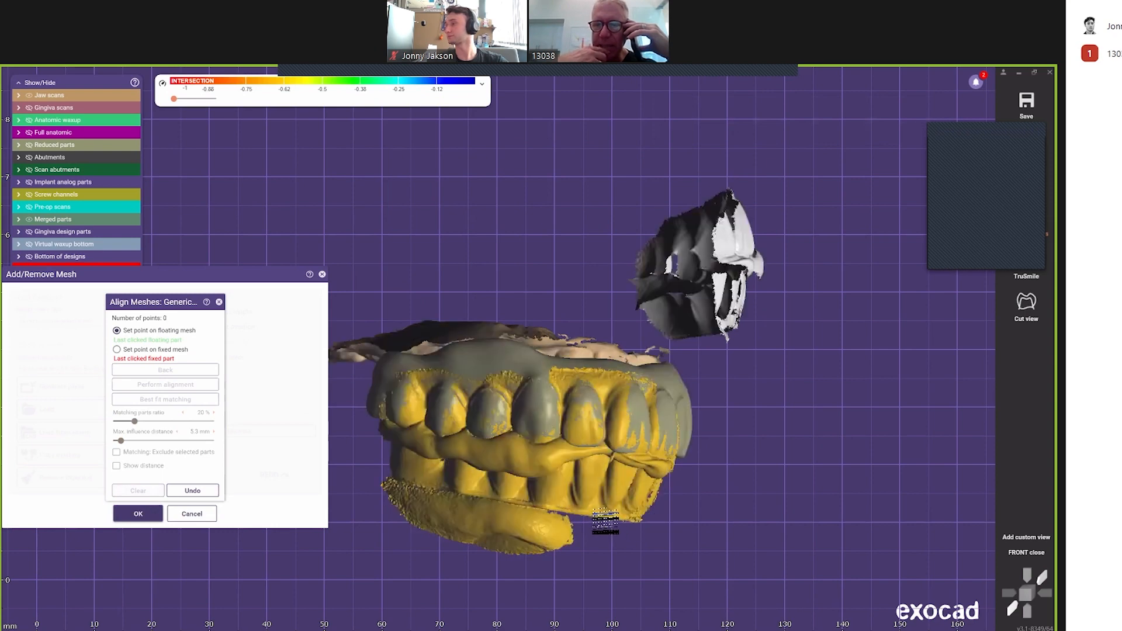
right_click_drag(700, 398, 611, 368)
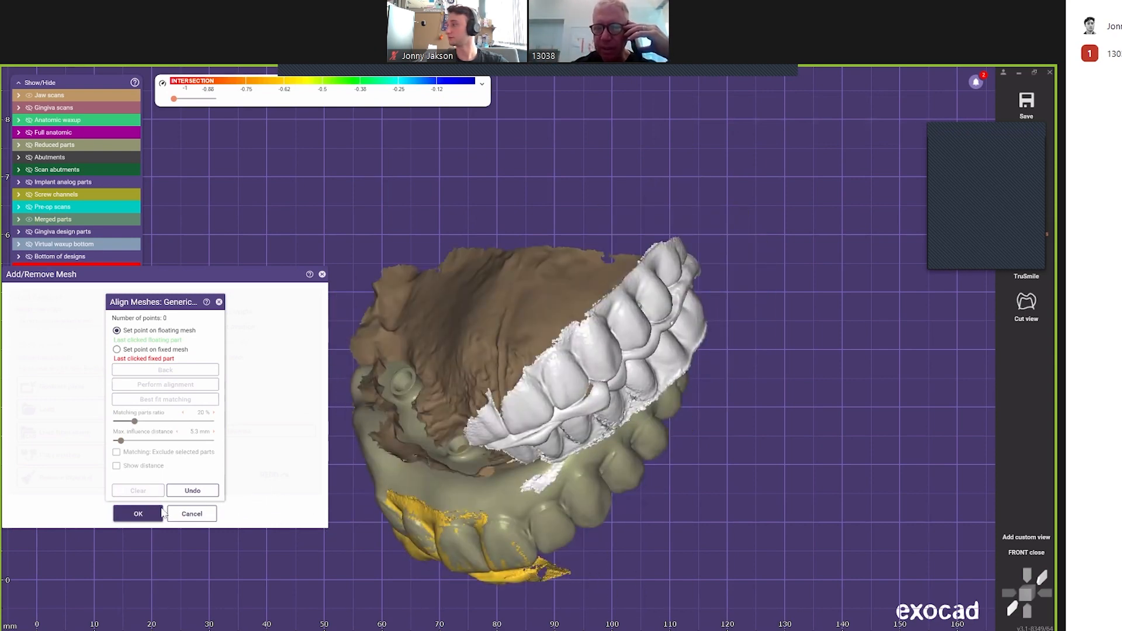
left_click(138, 514)
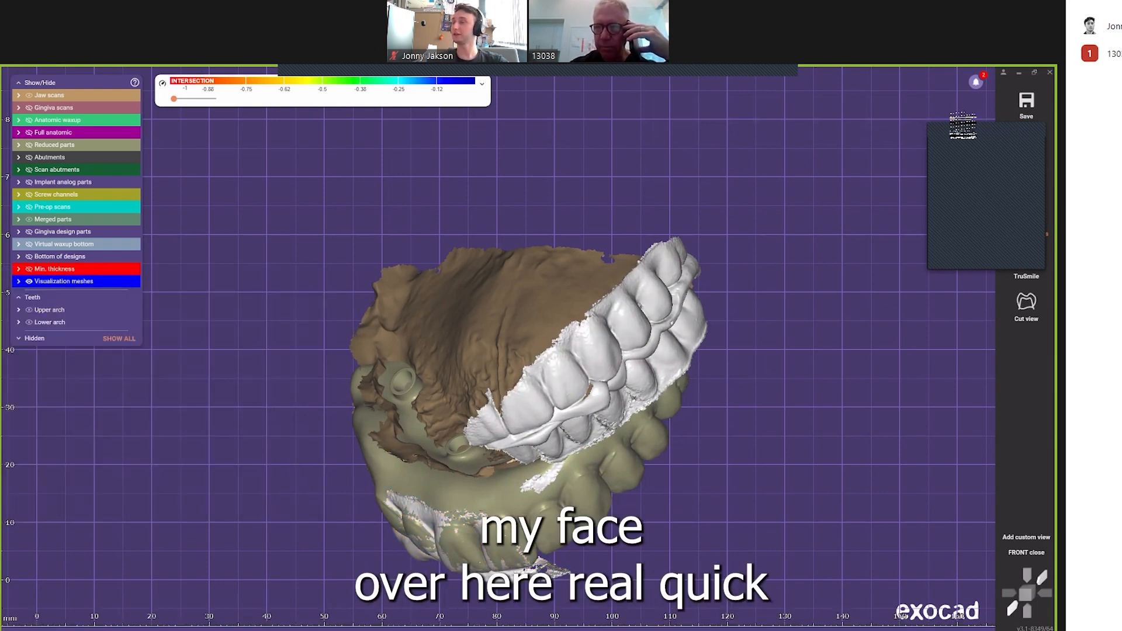
Step: Move the floating video window off the tool controls into the empty area beside the visibility list
right_click(963, 126)
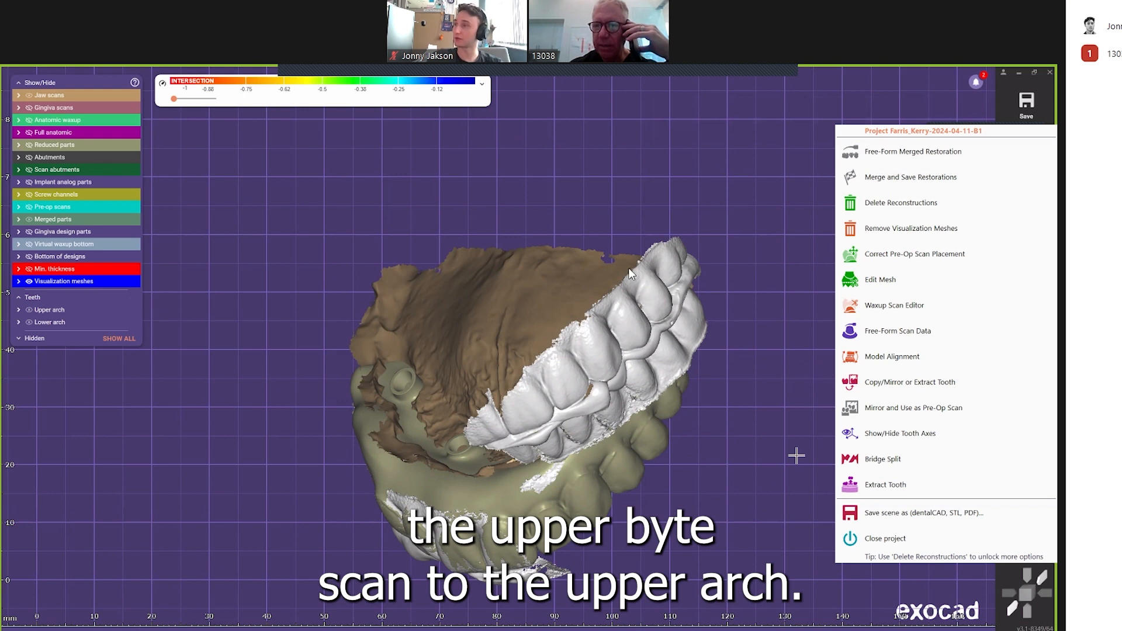
left_click(880, 282)
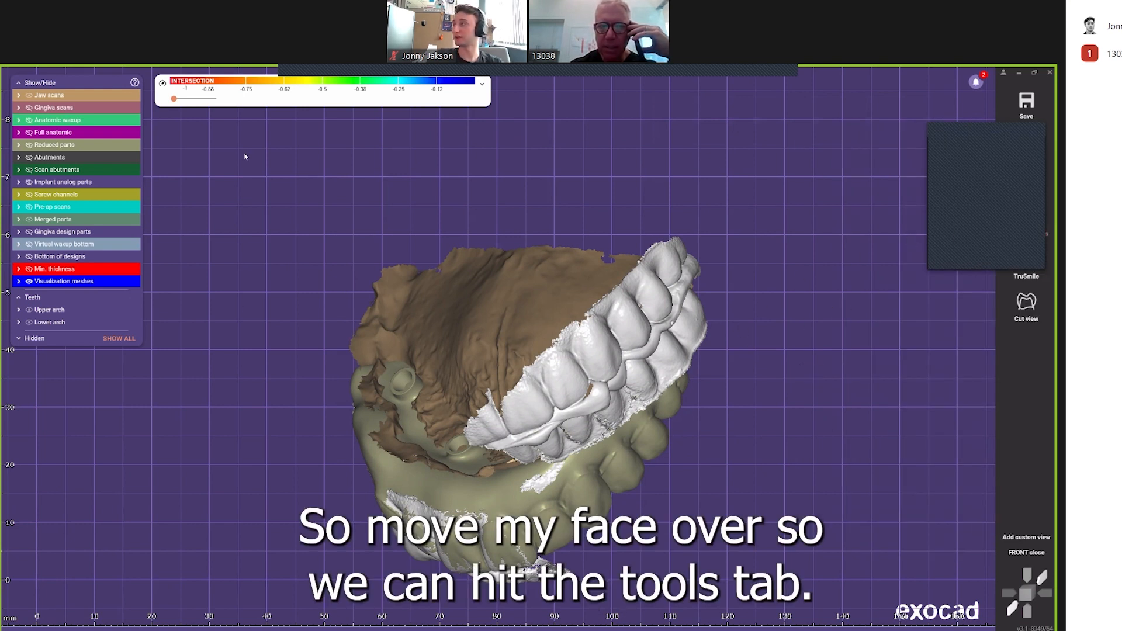
left_click_drag(1005, 133, 245, 158)
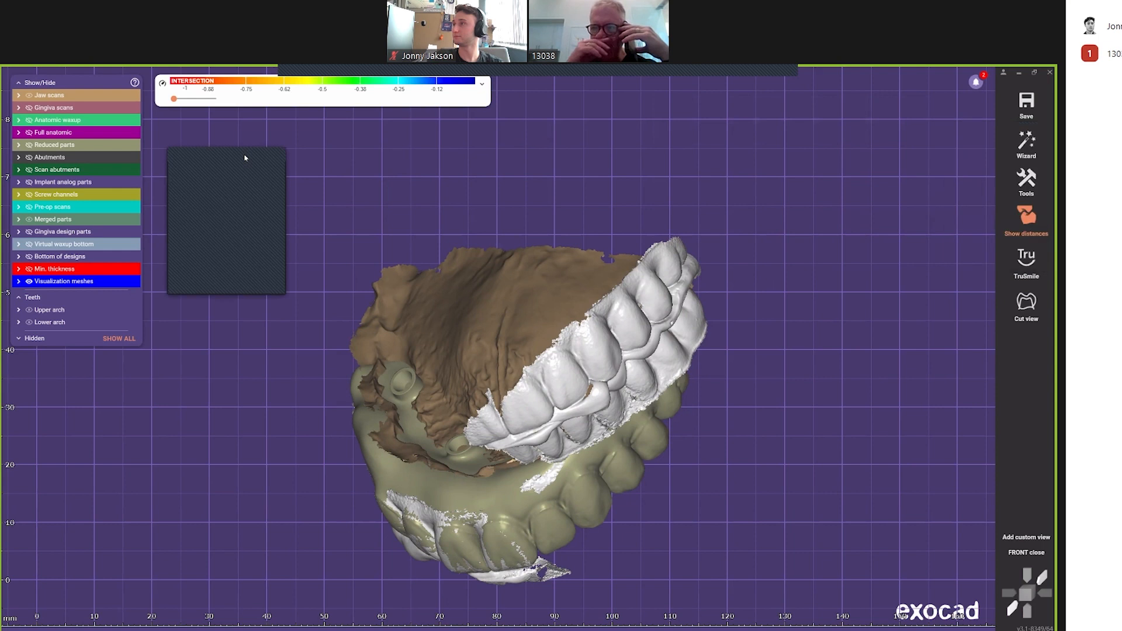
Step: Use Align Meshes to match the other bite scan to the upper merged waxup with two tooth point pairs and perform the alignment
left_click(1027, 186)
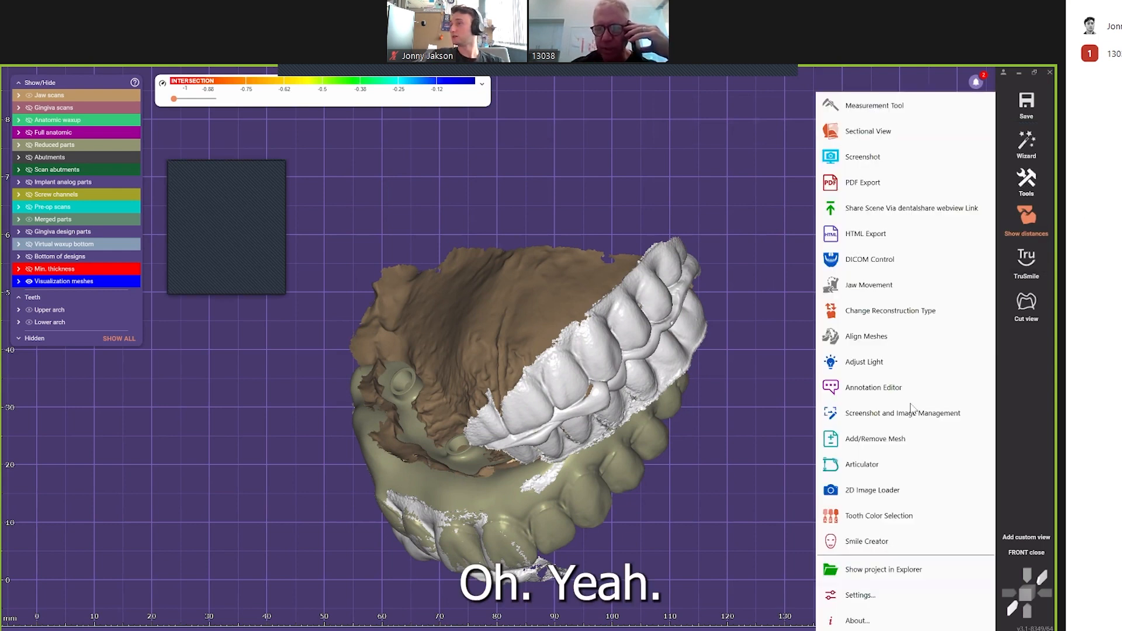
left_click(898, 339)
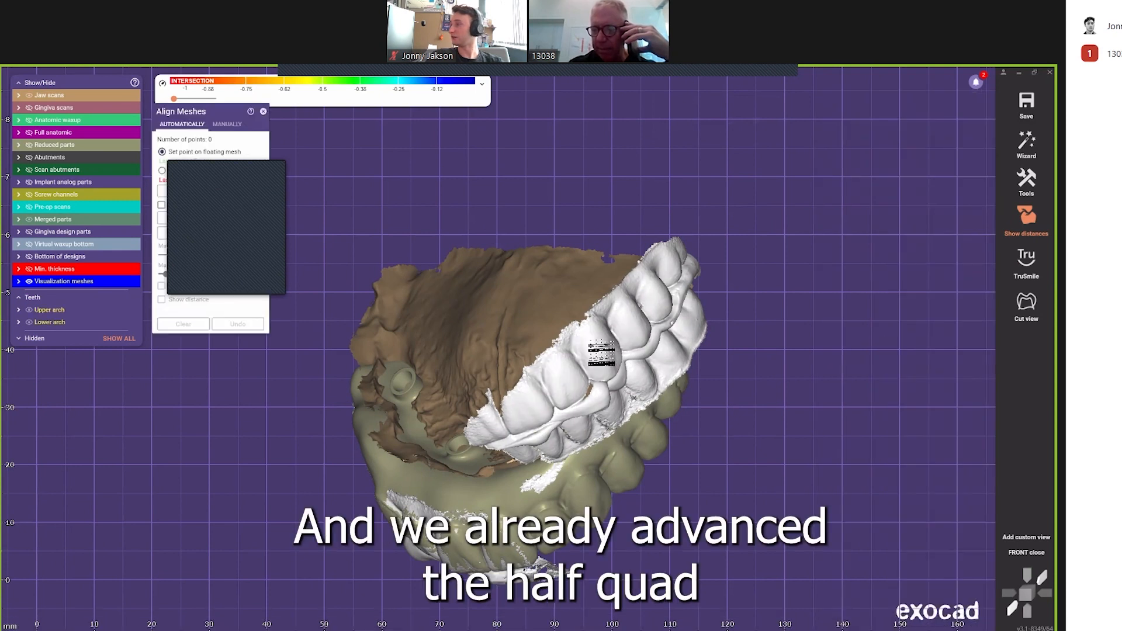
left_click(601, 352)
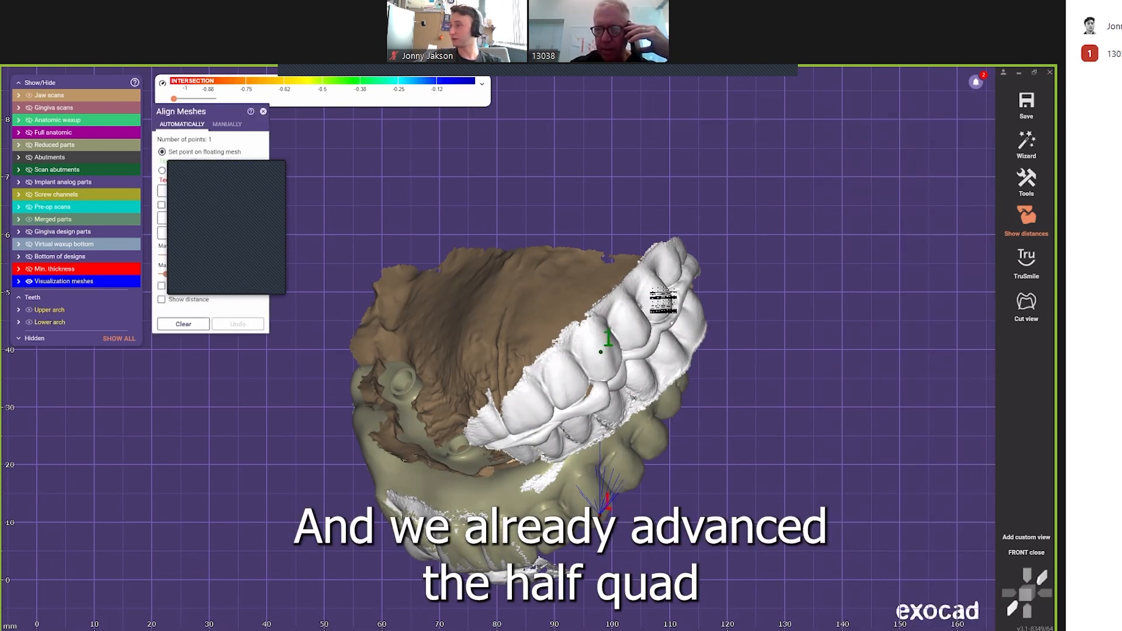
left_click(663, 300)
left_click(660, 438)
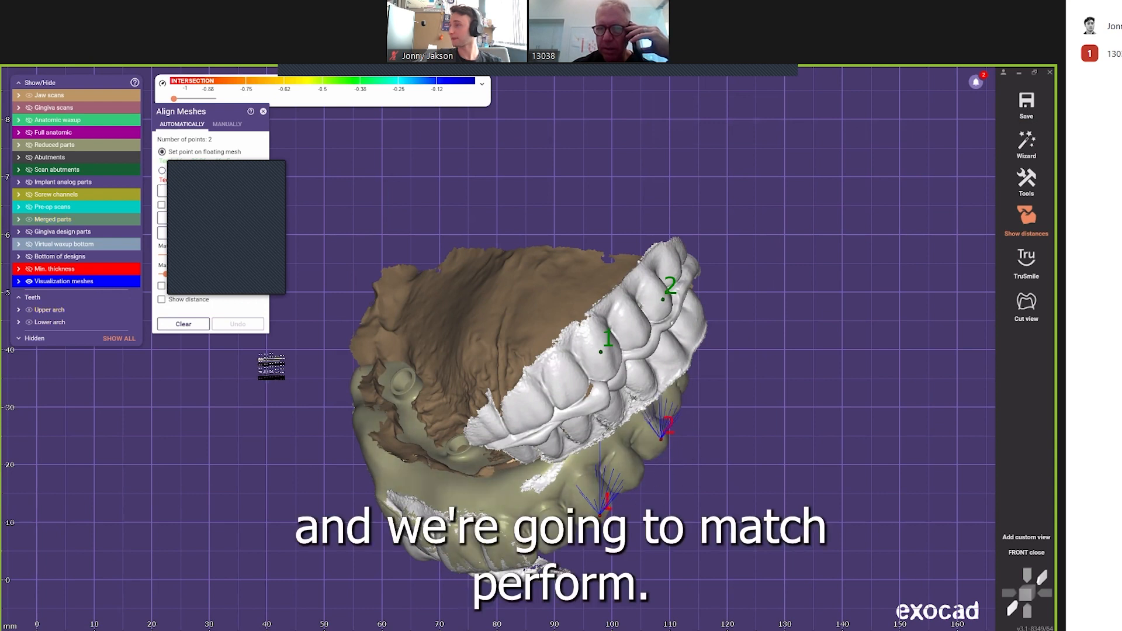
left_click(164, 225)
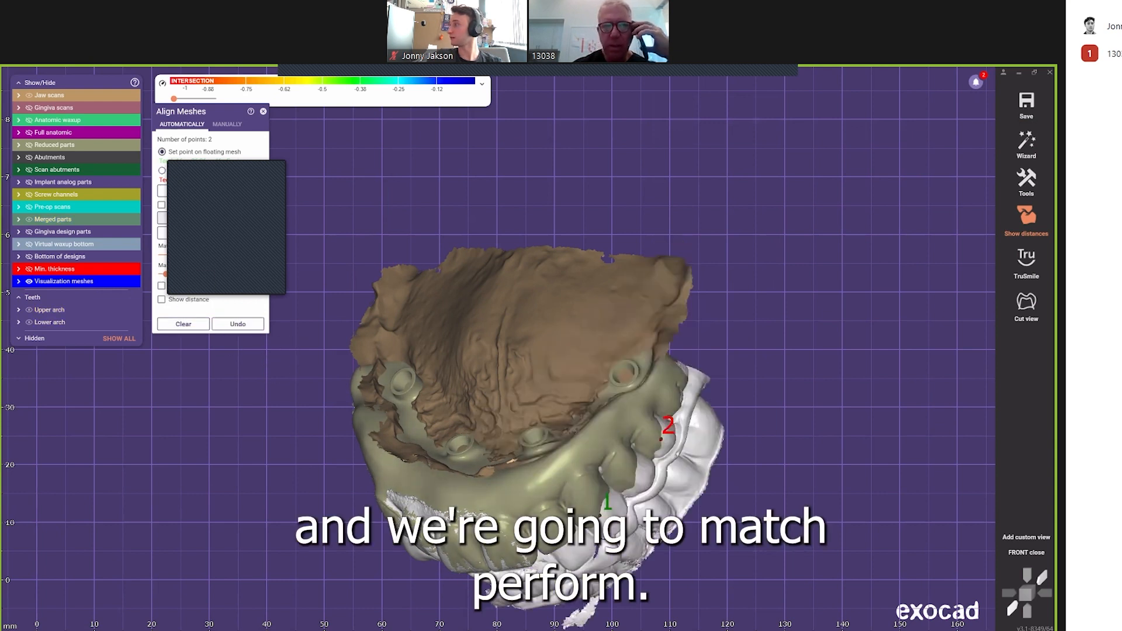
Step: Refine the second bite scan with best fit matching, check it with the distance display, and clear the points and finish aligning
left_click_drag(193, 113, 186, 361)
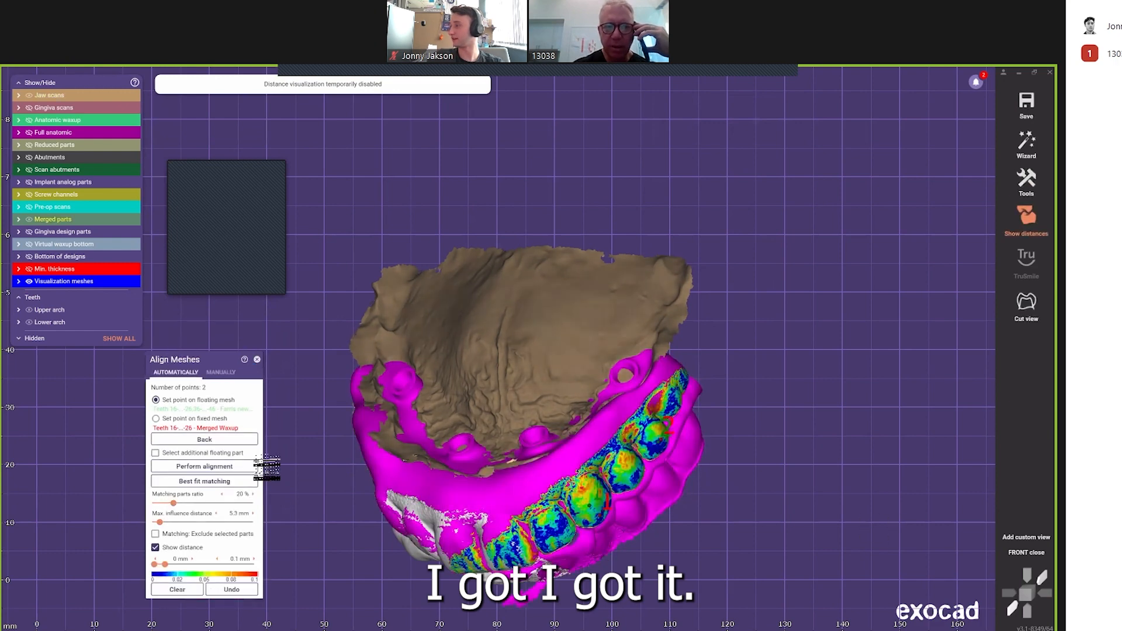
left_click(164, 590)
right_click_drag(579, 468, 746, 394)
right_click_drag(703, 298, 730, 327)
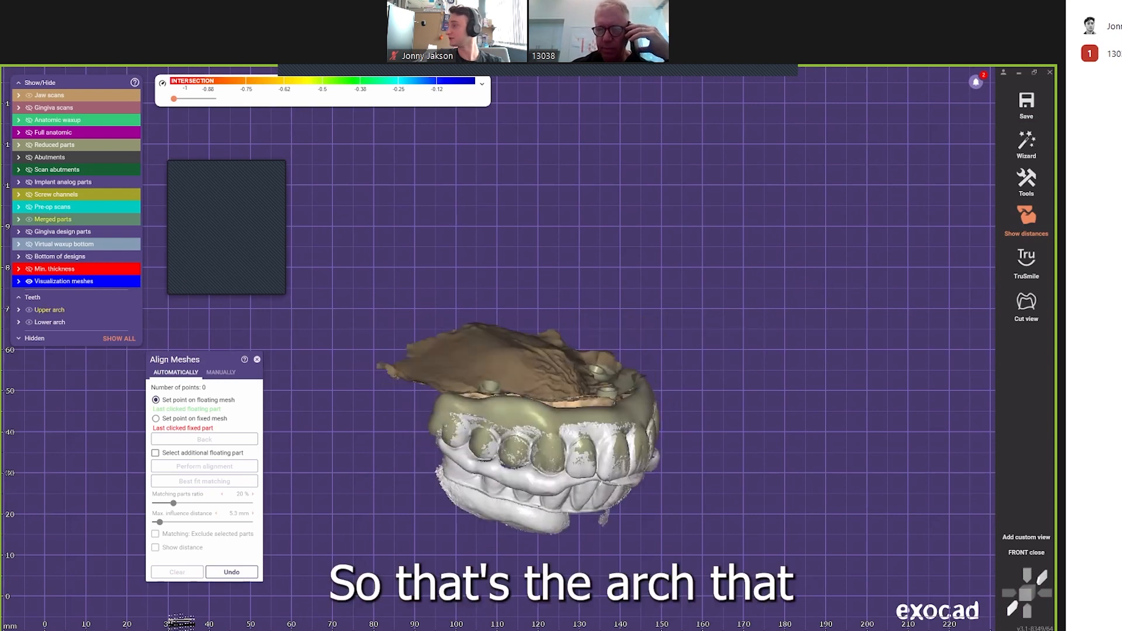
left_click(257, 359)
Step: Make the merged parts and jaw scans of both arches fully visible
right_click_drag(576, 380, 508, 372)
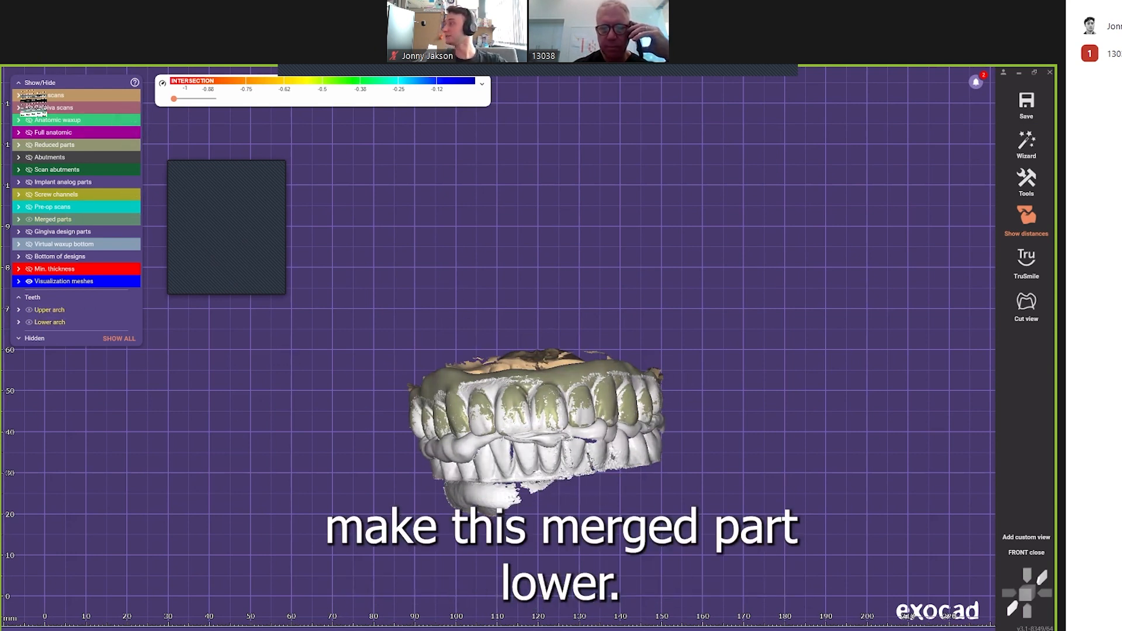
left_click(95, 220)
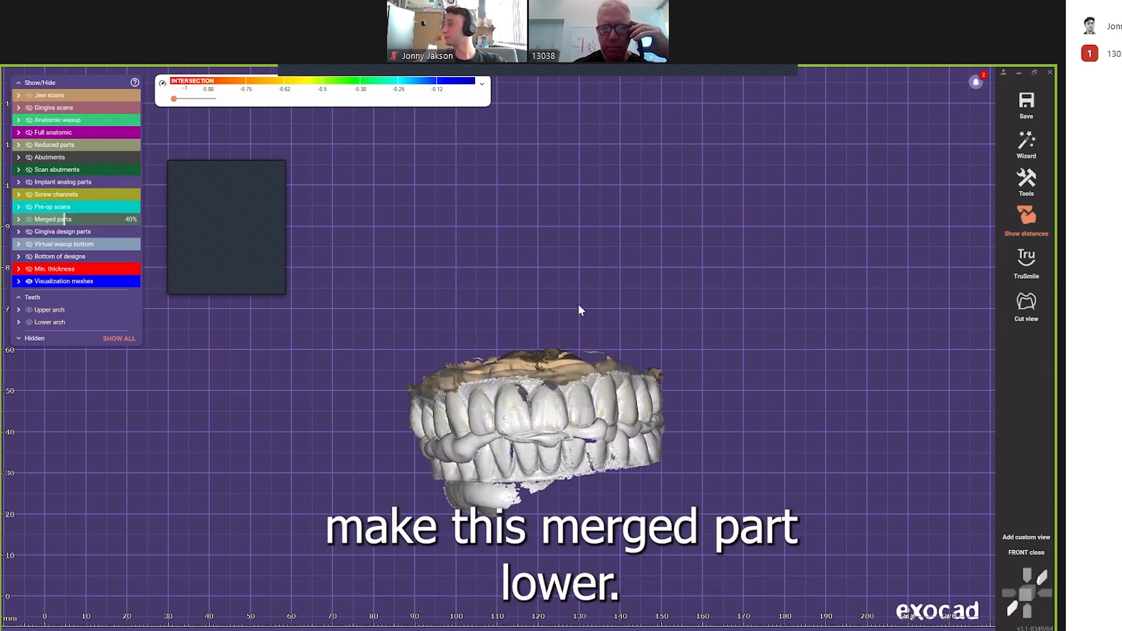
scroll(547, 475, "up", 2)
scroll(547, 474, "up", 3)
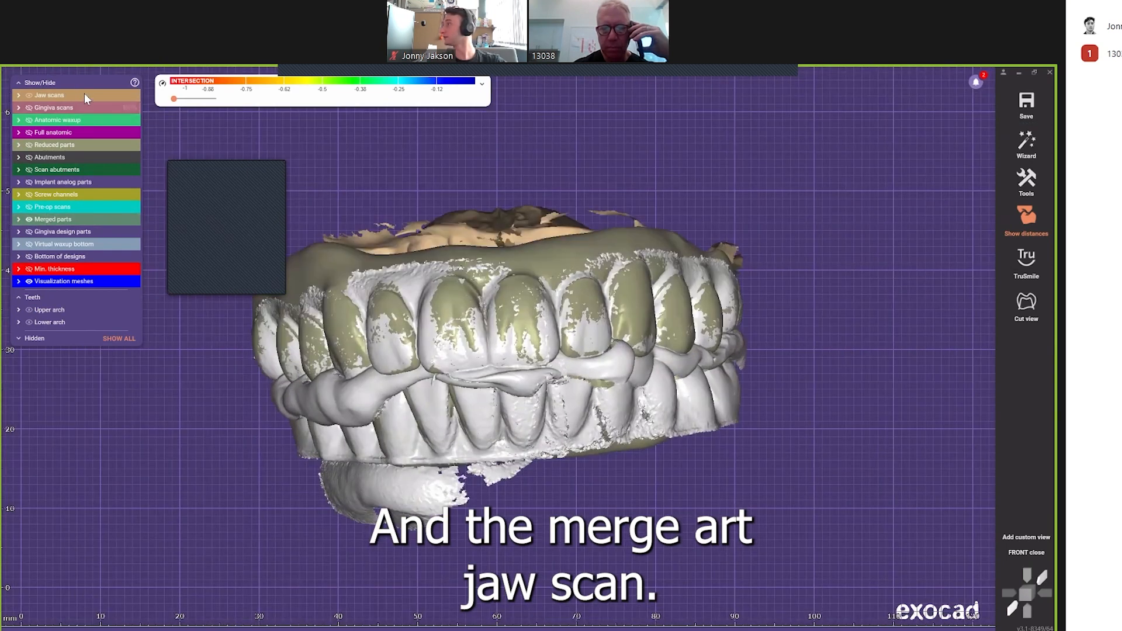
left_click(86, 95)
Step: Hide both bite scans, the upper merged waxup and the upper jaw scan so only the lower arch is displayed
left_click(522, 308, "ctrl")
left_click(491, 364, "ctrl")
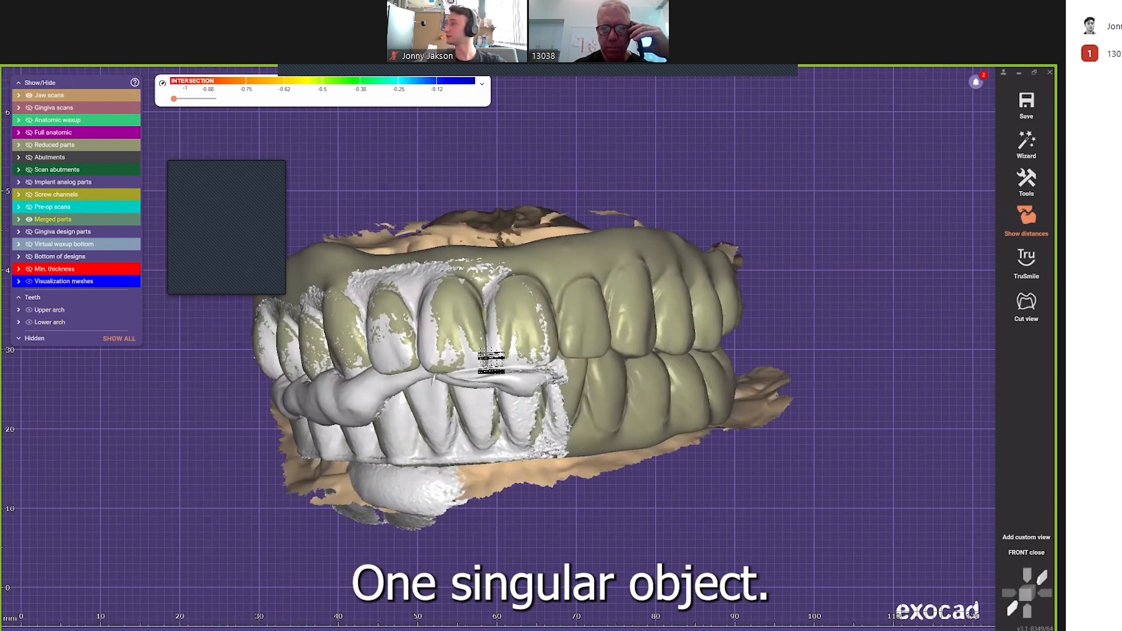
left_click(461, 299, "ctrl")
left_click(438, 282, "ctrl")
left_click(448, 266, "ctrl")
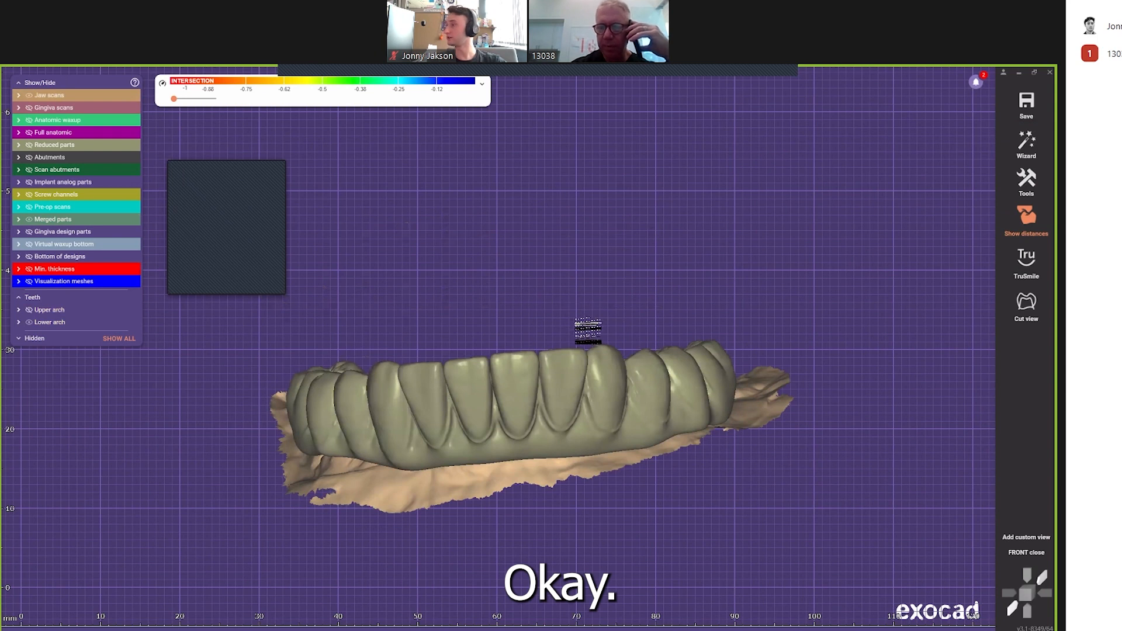
Step: Set up saving the lower arch scene as Plain STL with the file name "Reggie mesh"
right_click_drag(588, 331, 756, 566)
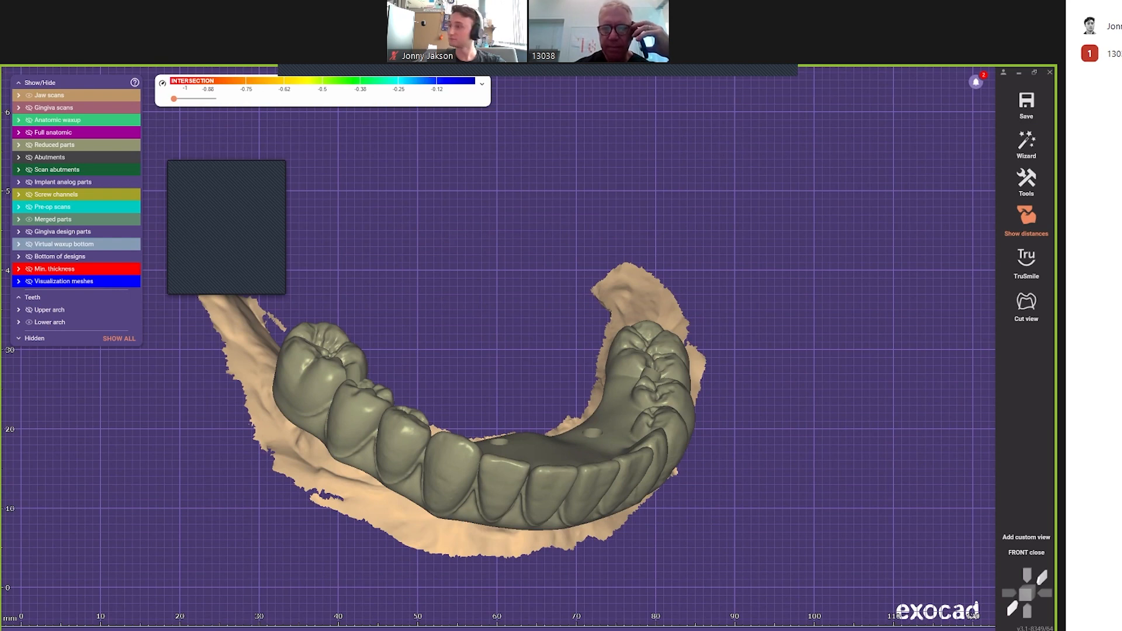
mouse_move(675, 436)
right_mouse_down()
mouse_move(662, 422)
mouse_move(681, 427)
right_mouse_up()
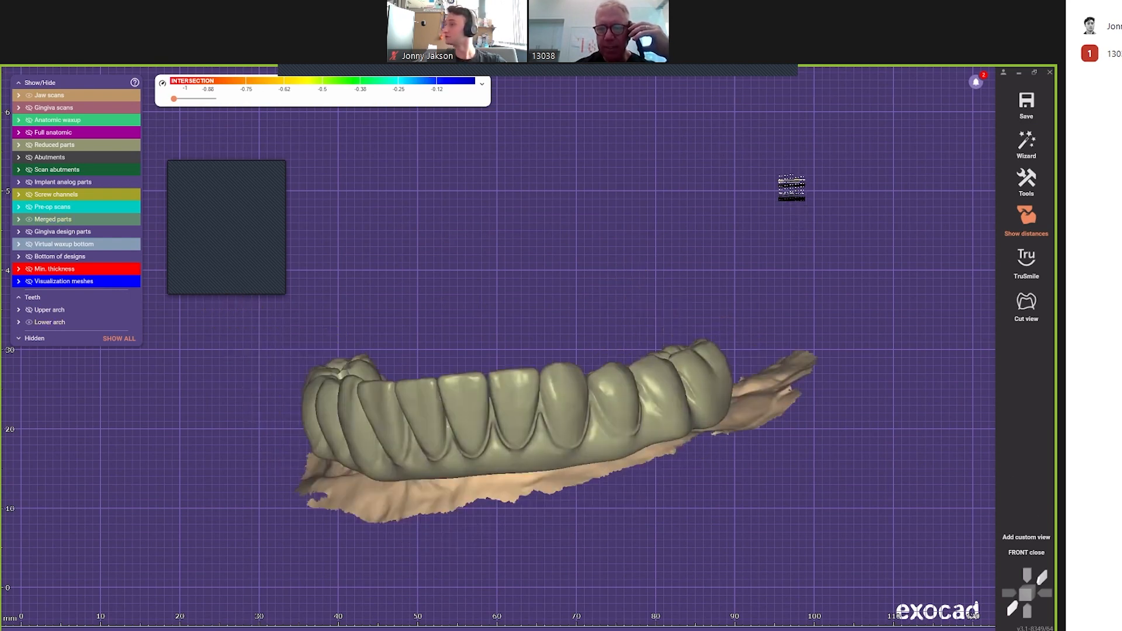
right_click(792, 190)
left_click(865, 579)
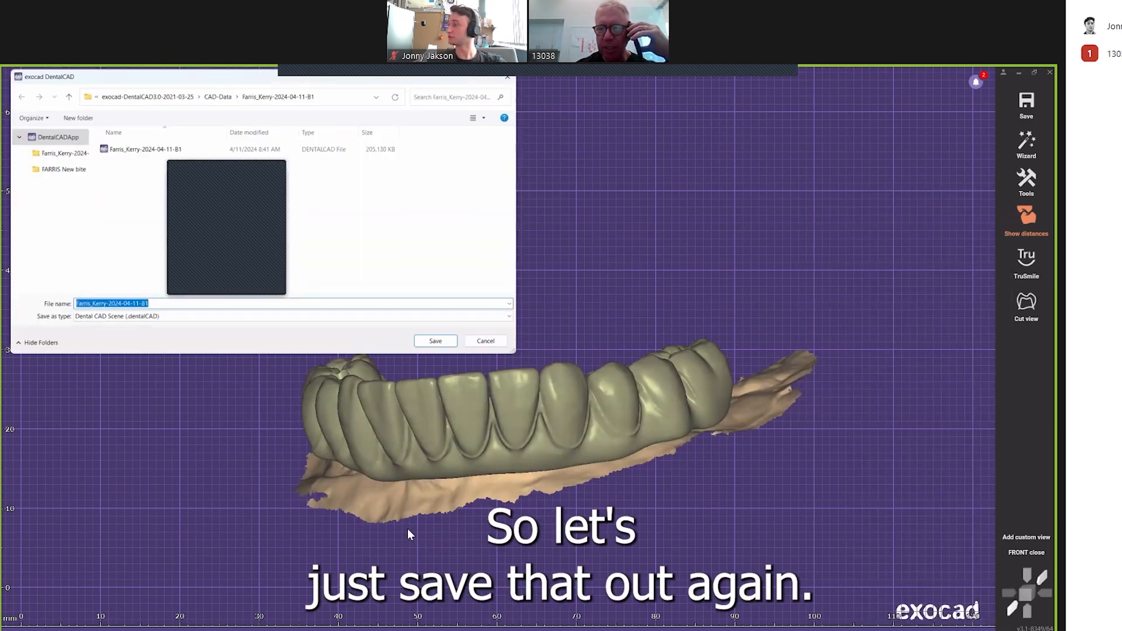
left_click(140, 323)
left_click(120, 339)
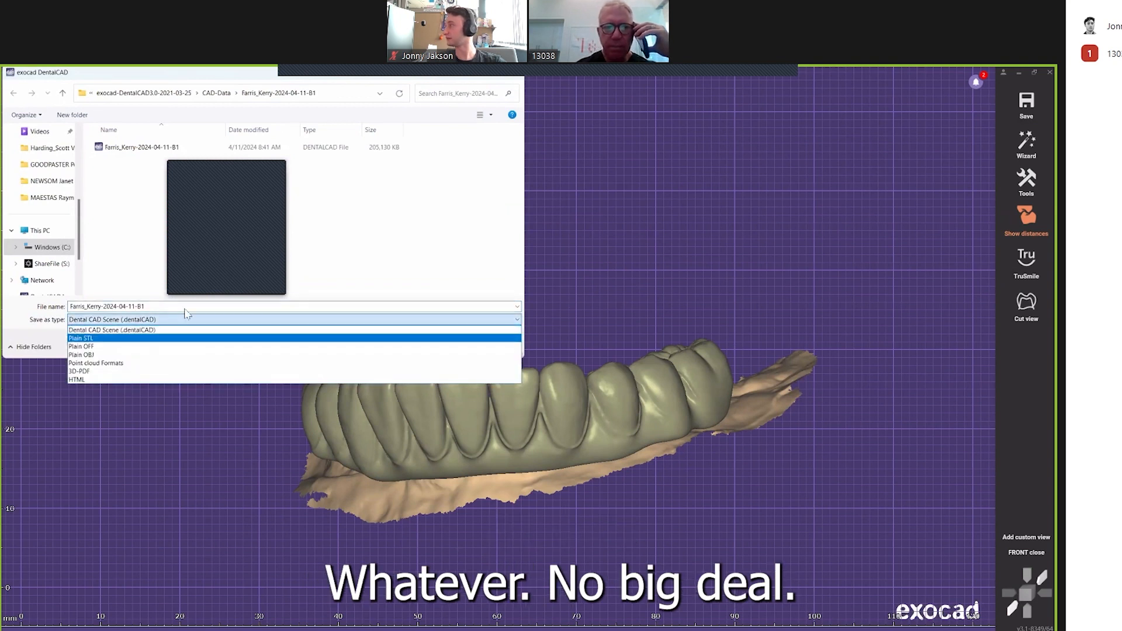
left_click(185, 307)
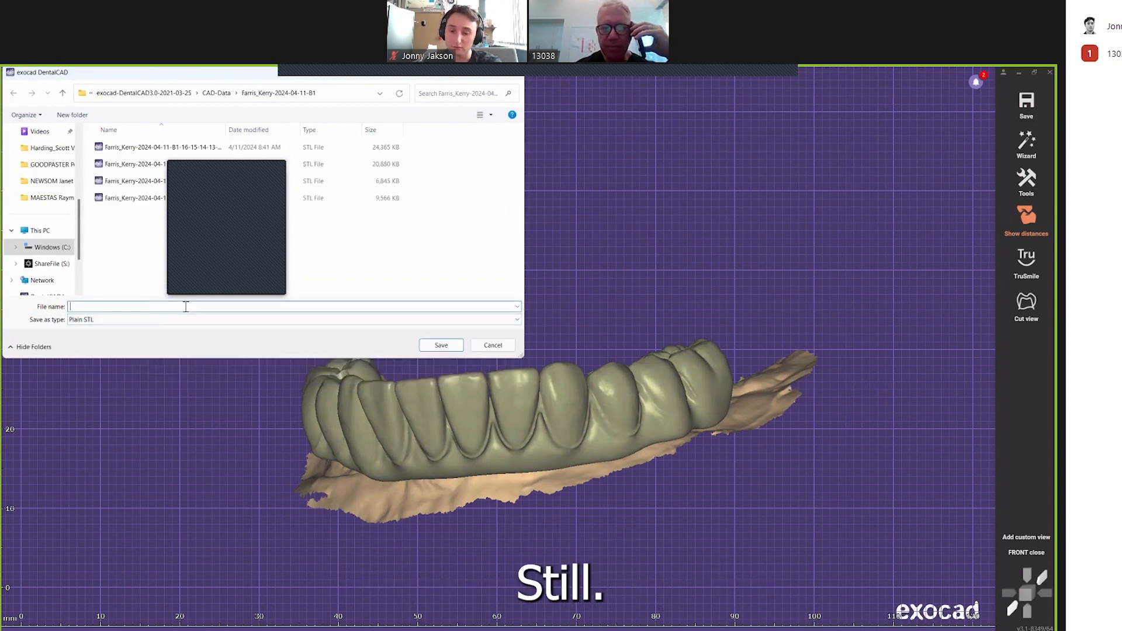
type("Reggie mesh")
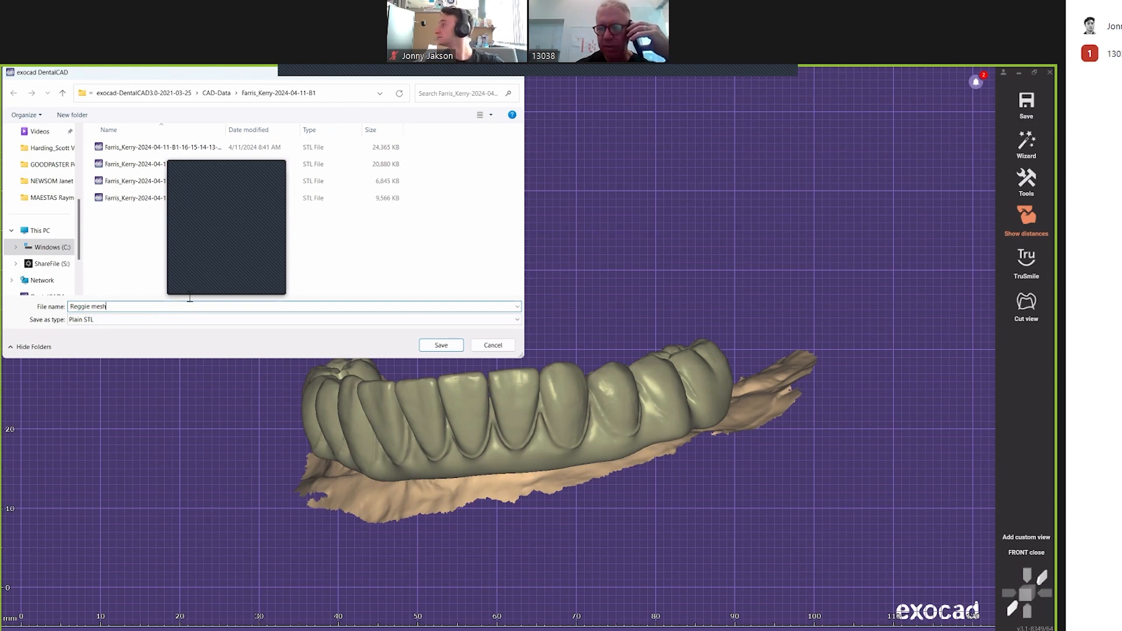
Step: Save the STL with visible objects only, using the original coordinate system of the scan data
left_click(438, 346)
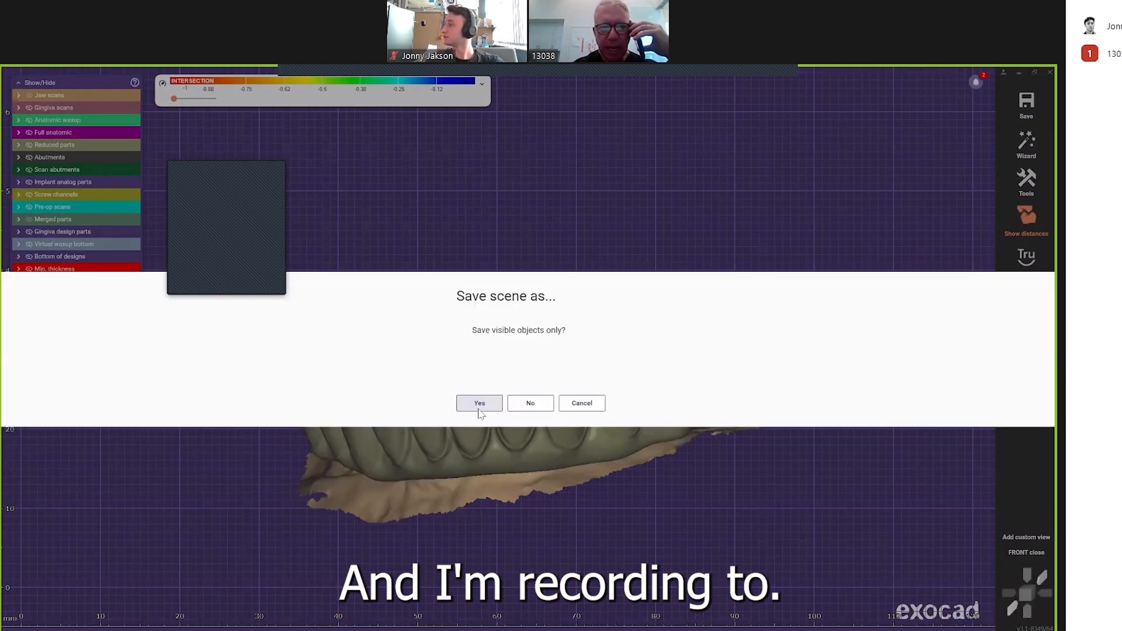
left_click(479, 404)
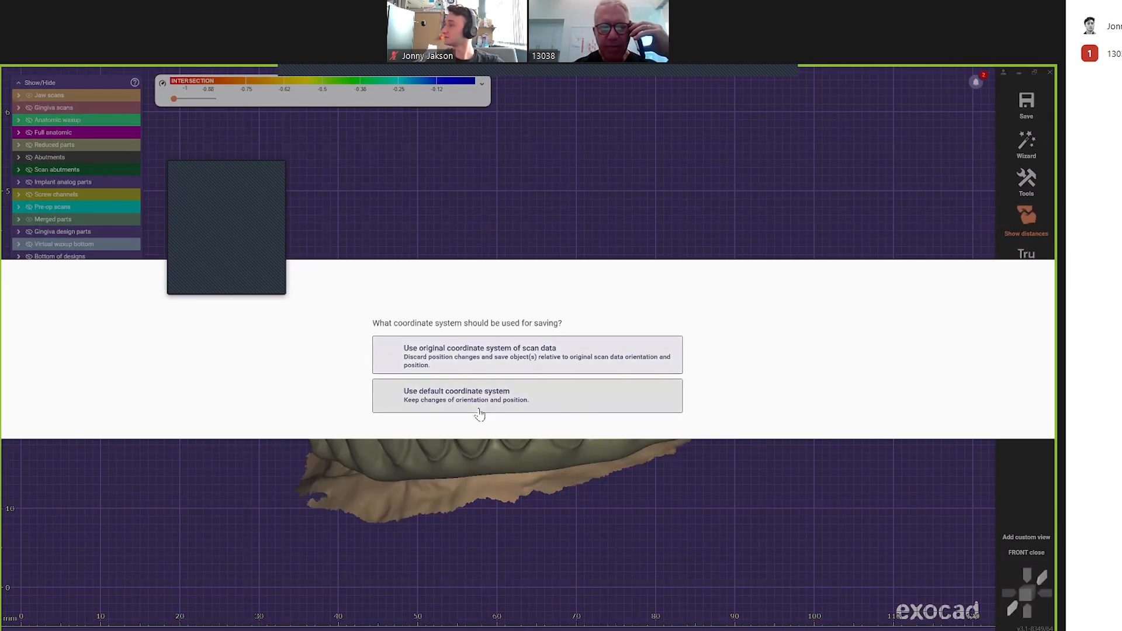
left_click(494, 362)
right_click_drag(491, 413, 282, 286)
mouse_move(516, 431)
right_mouse_down()
mouse_move(584, 381)
mouse_move(564, 431)
mouse_move(532, 411)
mouse_move(528, 430)
right_mouse_up()
scroll(532, 411, "down", 3)
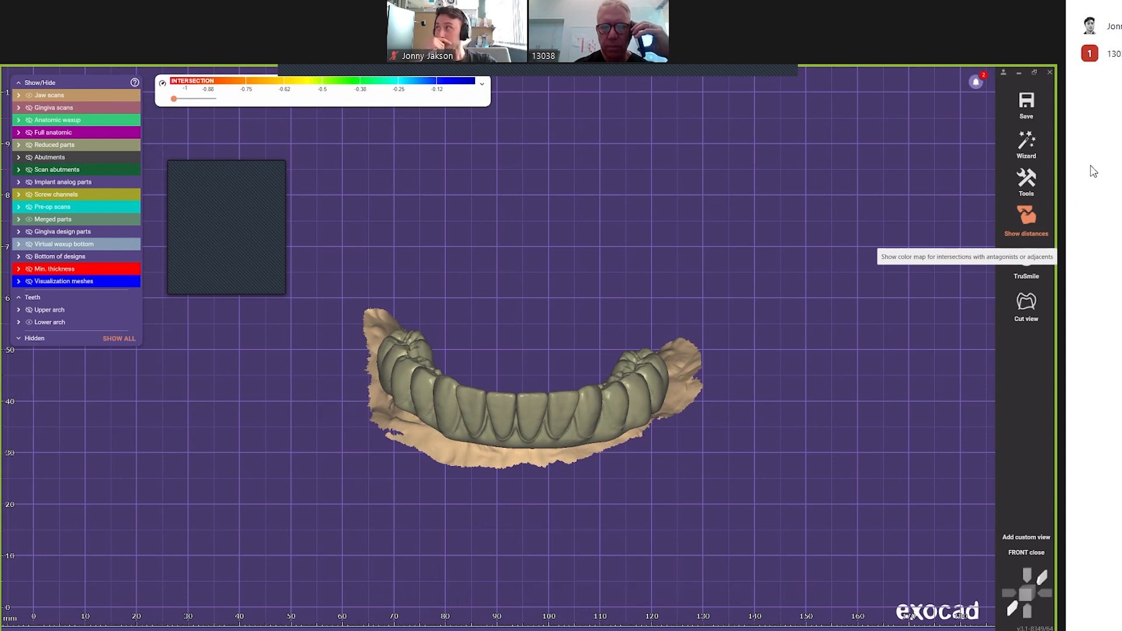
Step: Open the Add/Remove Mesh tool and start loading a file as a generic visualization mesh
left_click(1032, 185)
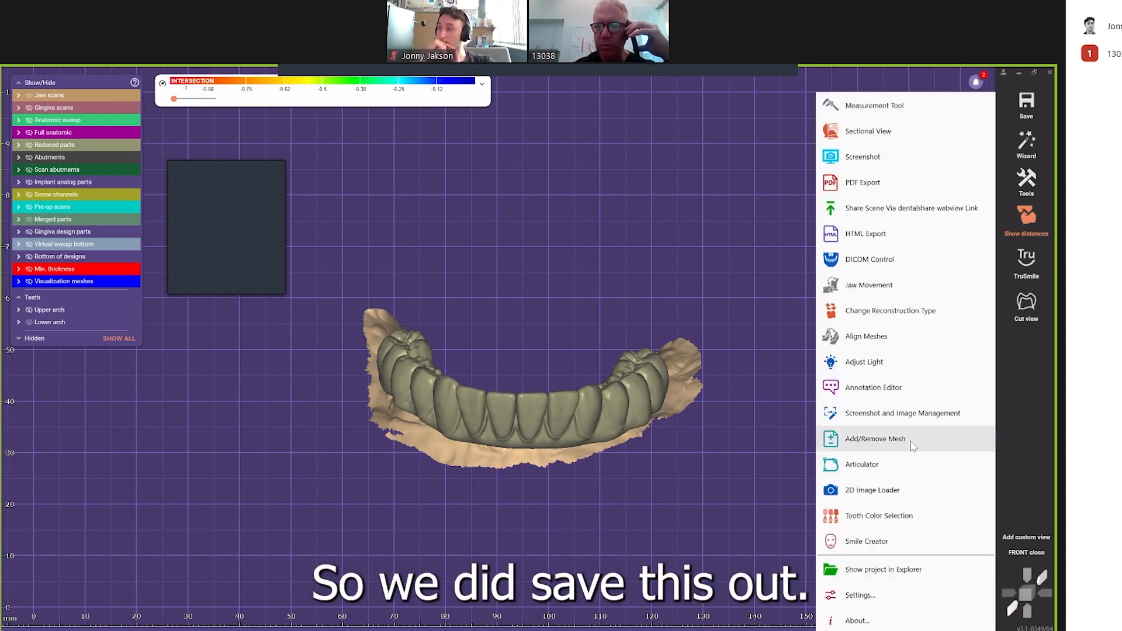
left_click(867, 444)
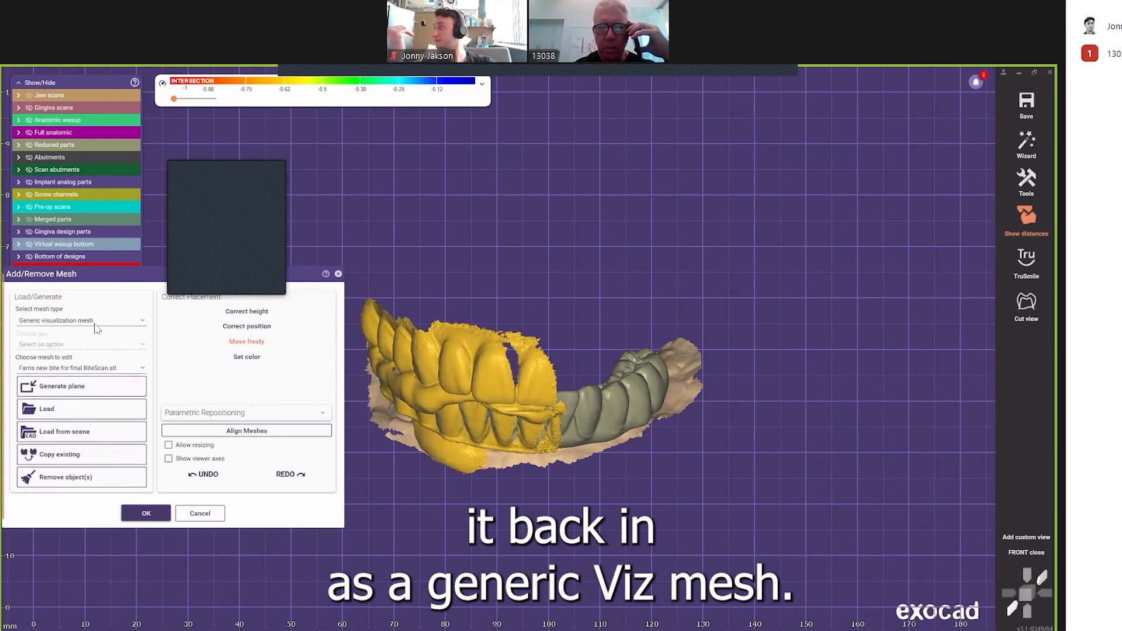
left_click(76, 415)
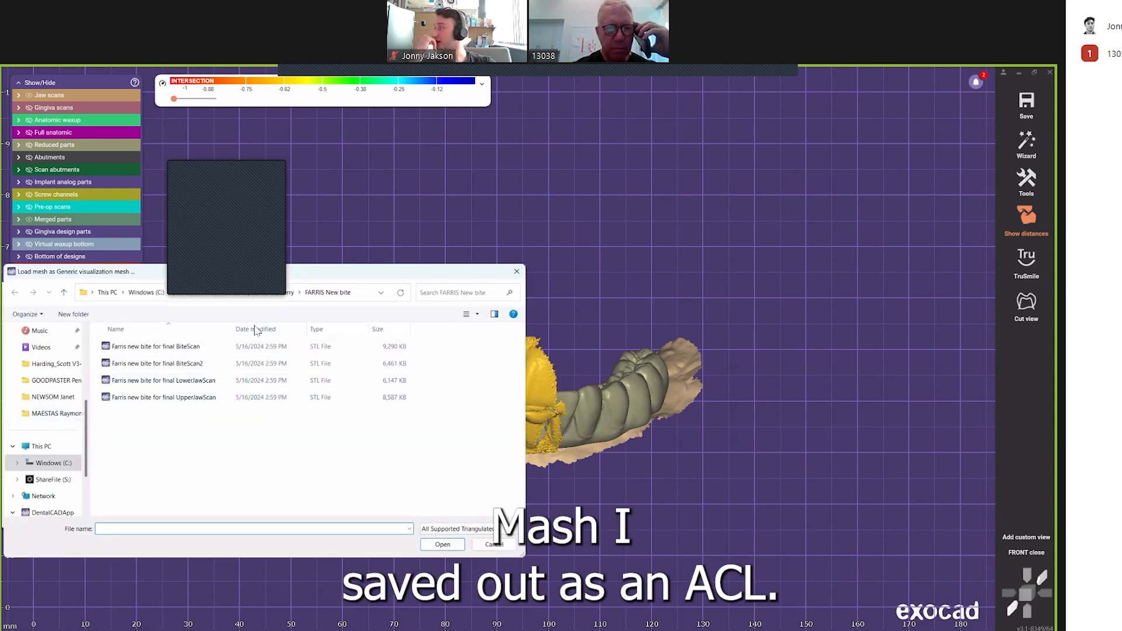
left_click(289, 292)
left_click(251, 329)
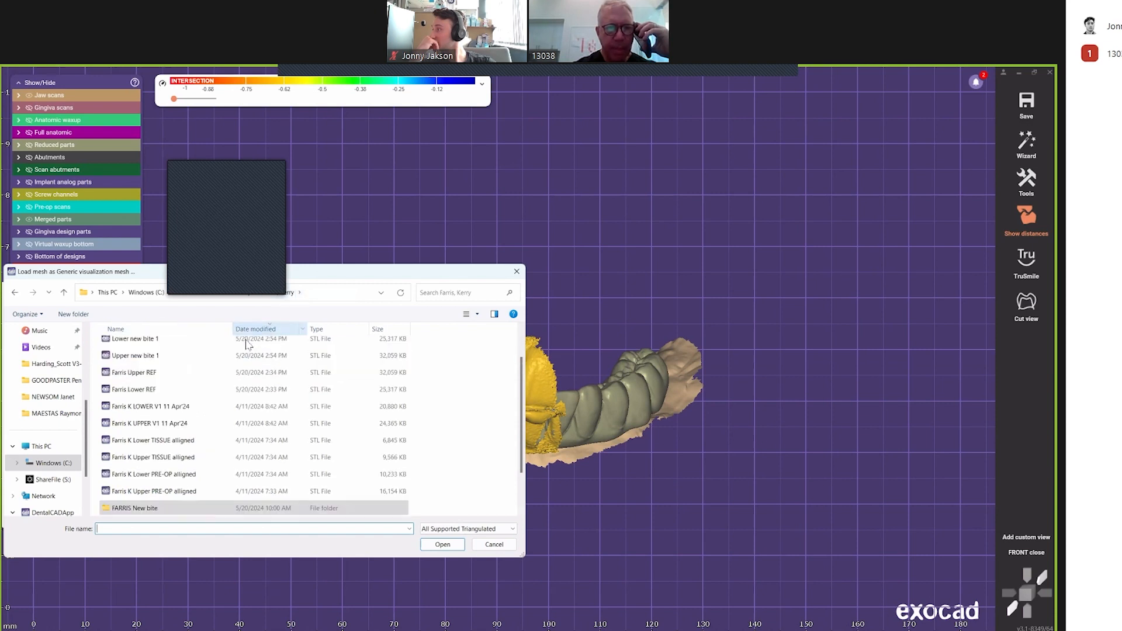
scroll(175, 383, "up", 1)
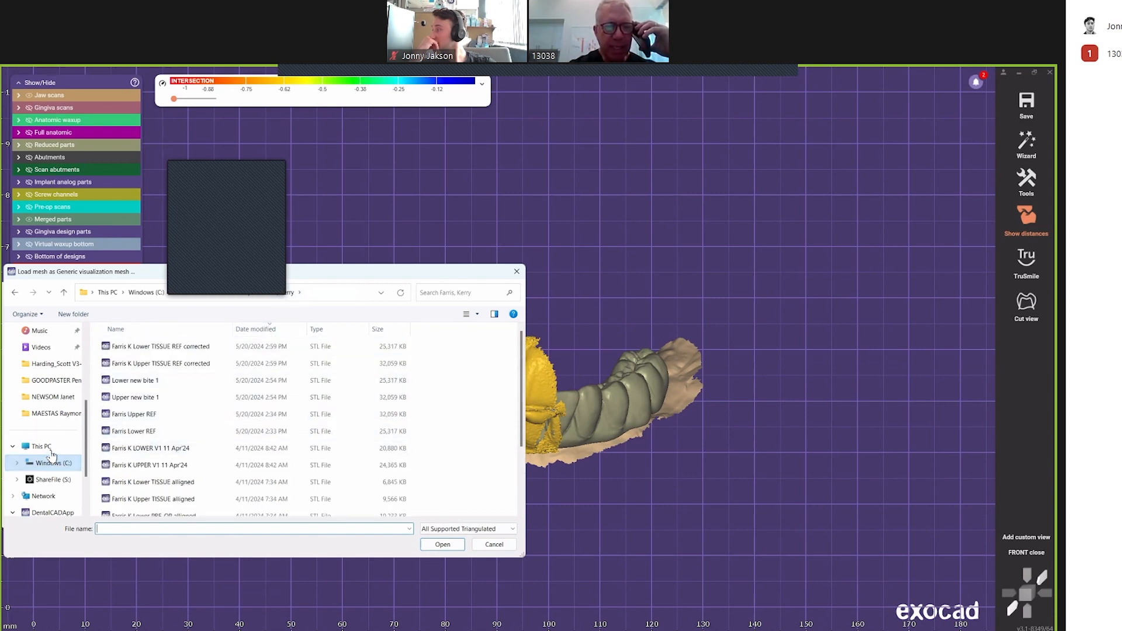
scroll(51, 454, "up", 4)
left_click(41, 347)
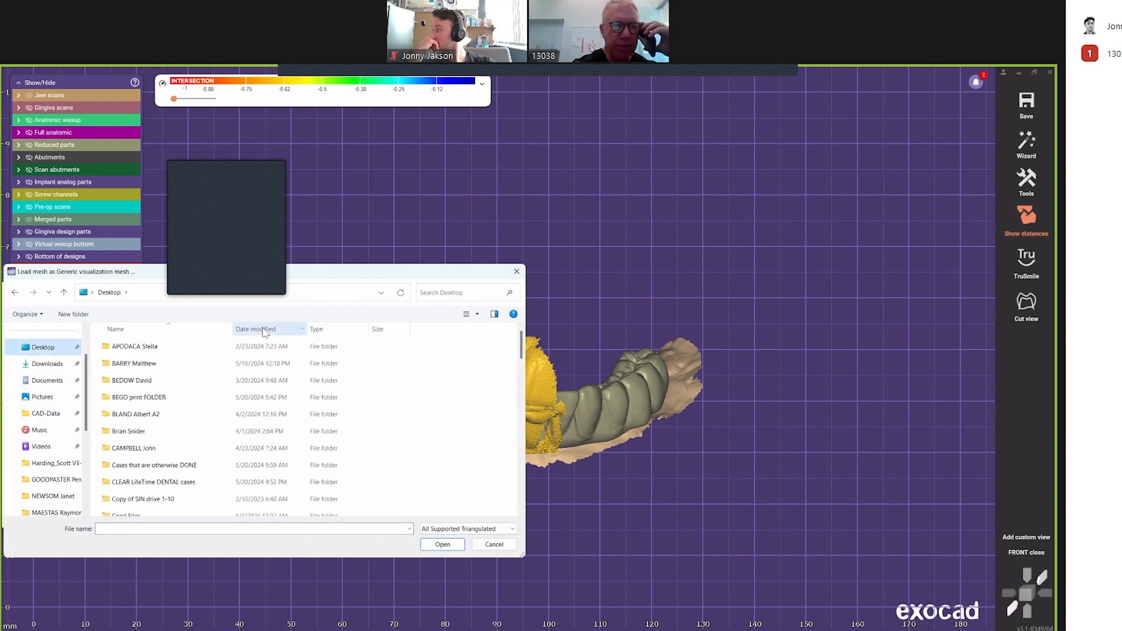
left_click(264, 331)
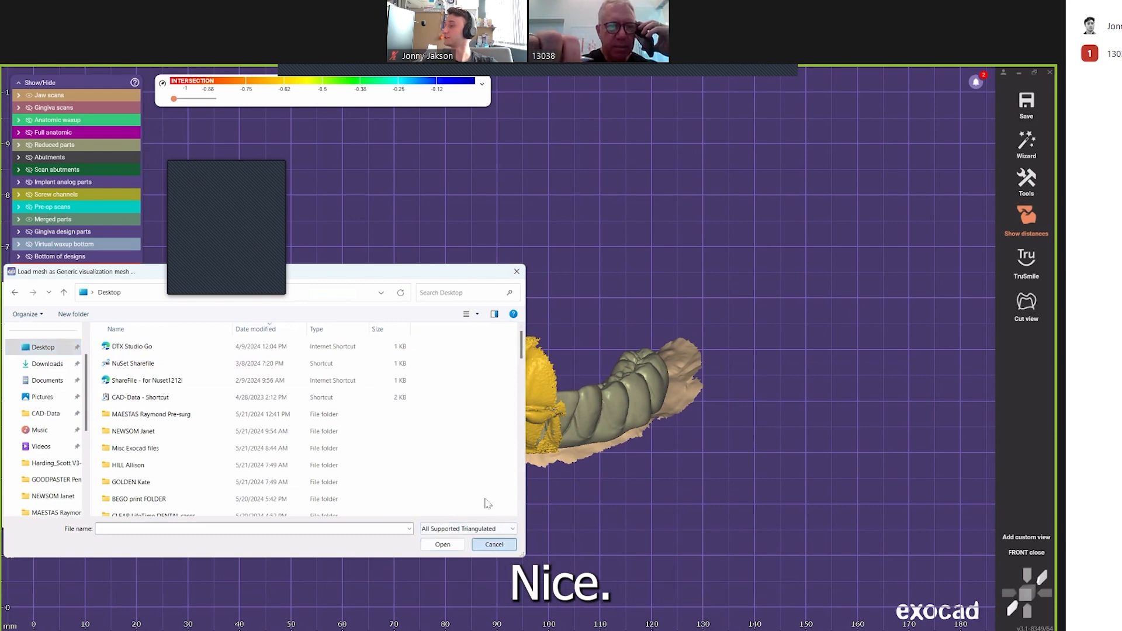
left_click(494, 544)
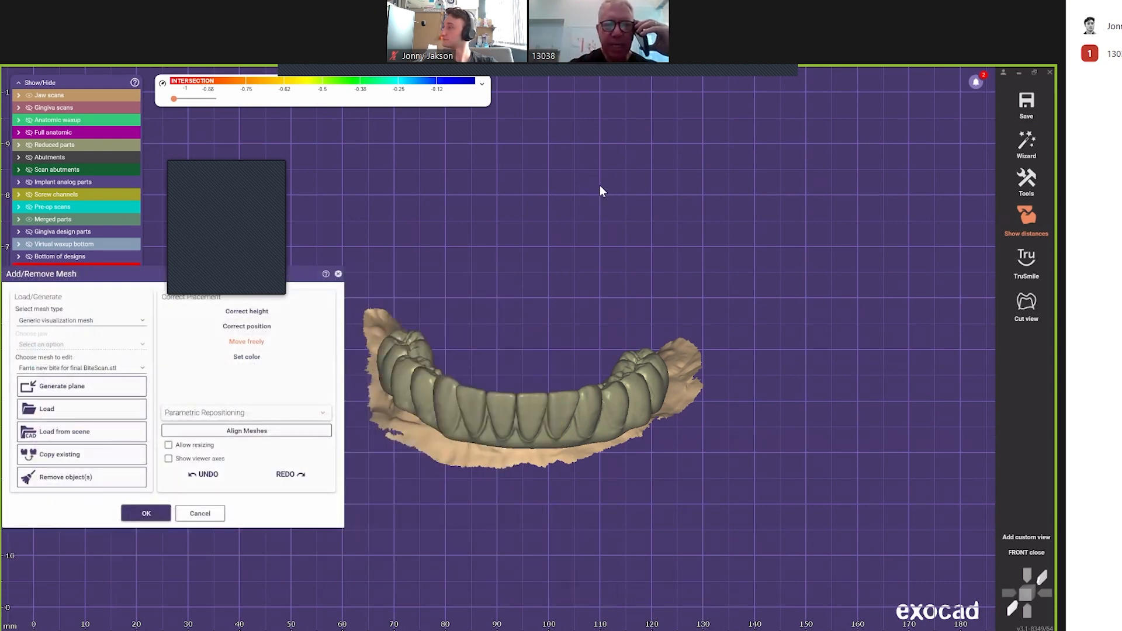
Step: Copy the project folder's path from the scene save dialog with Plain STL files listed, and cancel the save
right_click(600, 187)
left_click(650, 246)
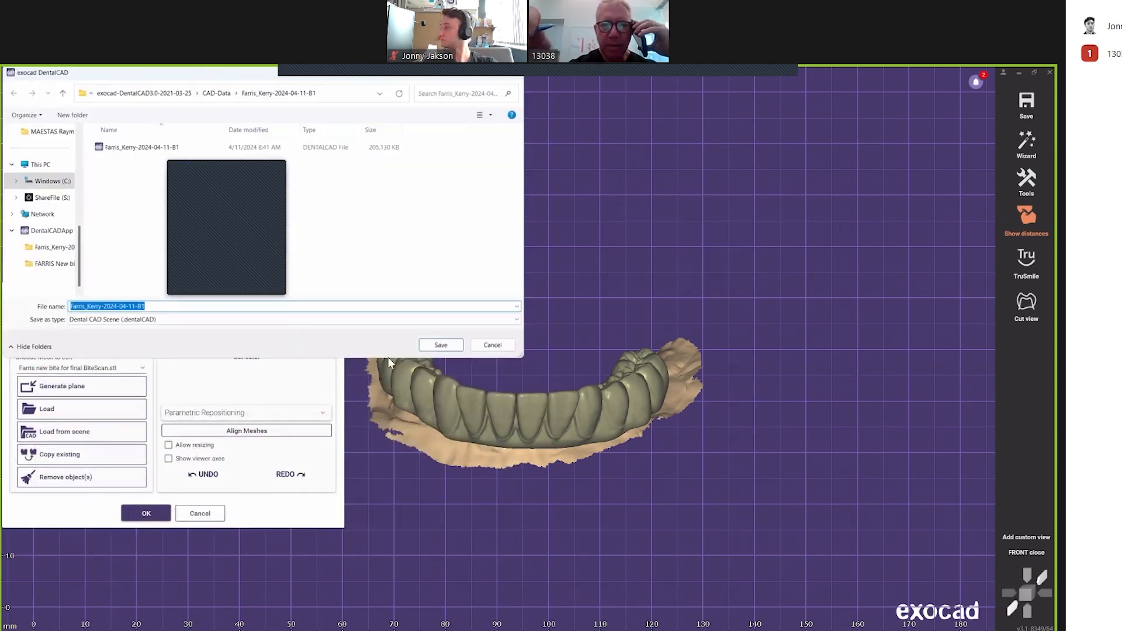
left_click(150, 321)
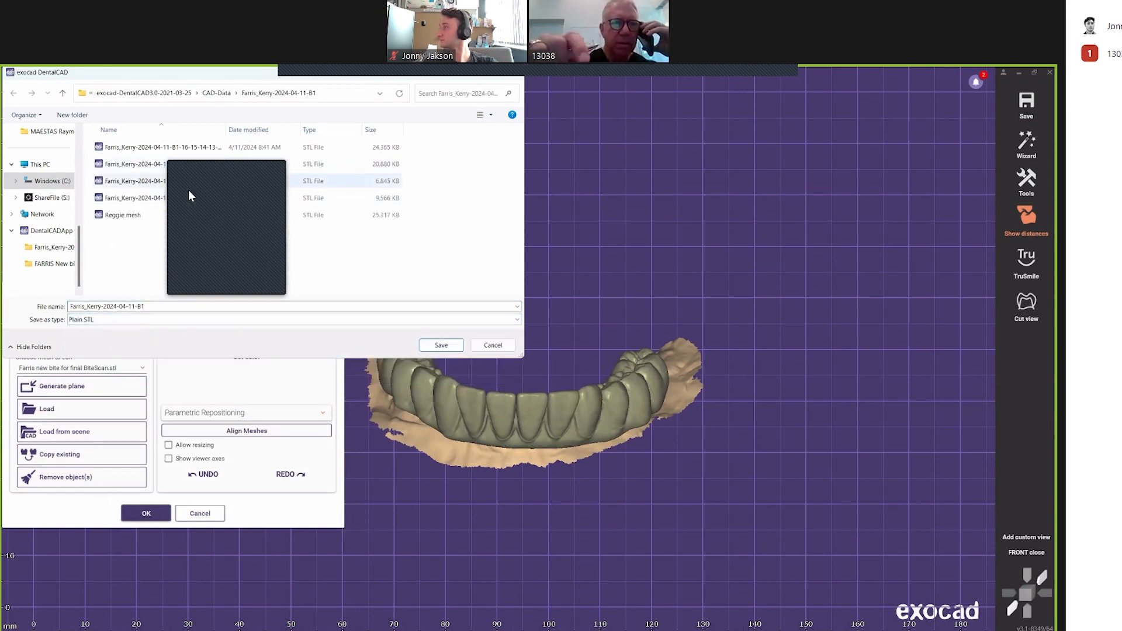
left_click(339, 93)
right_click(344, 97)
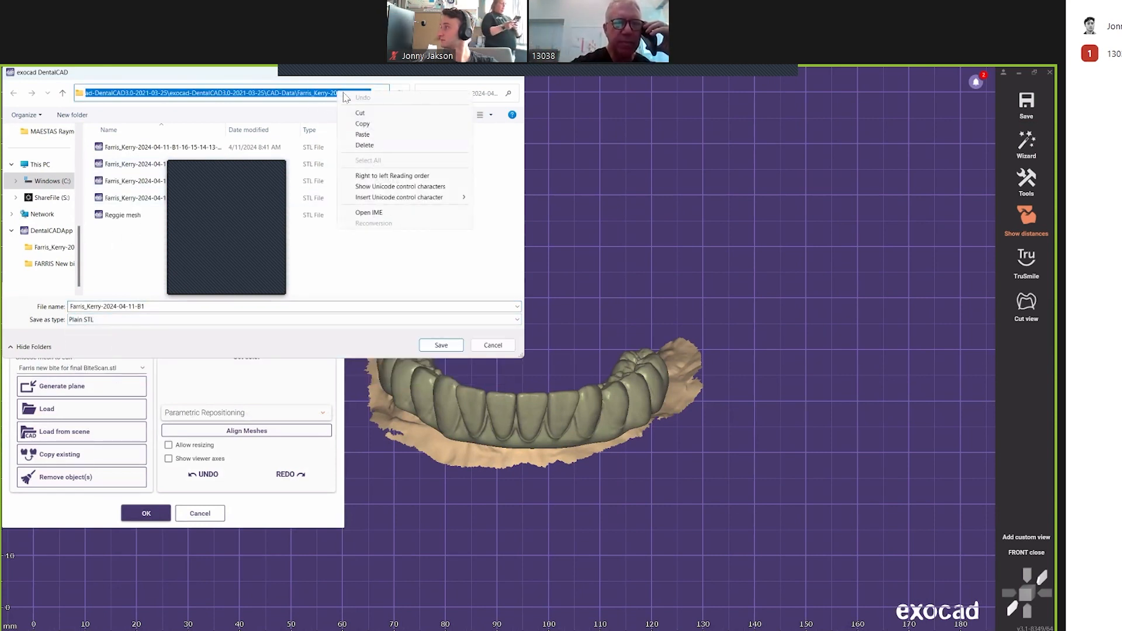
left_click(363, 123)
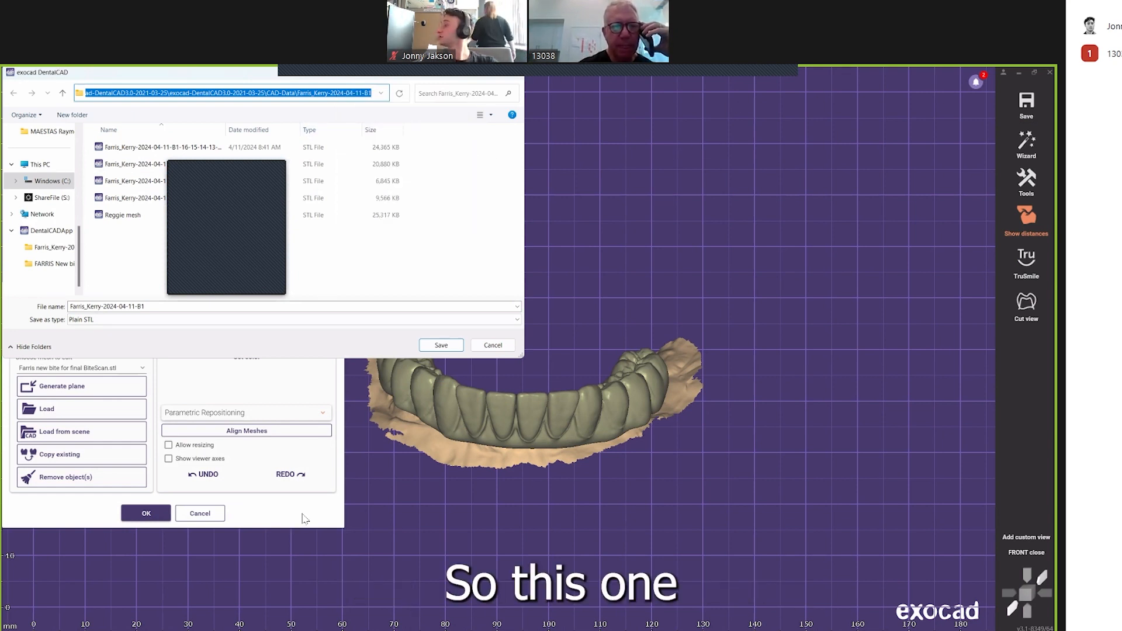
left_click(497, 348)
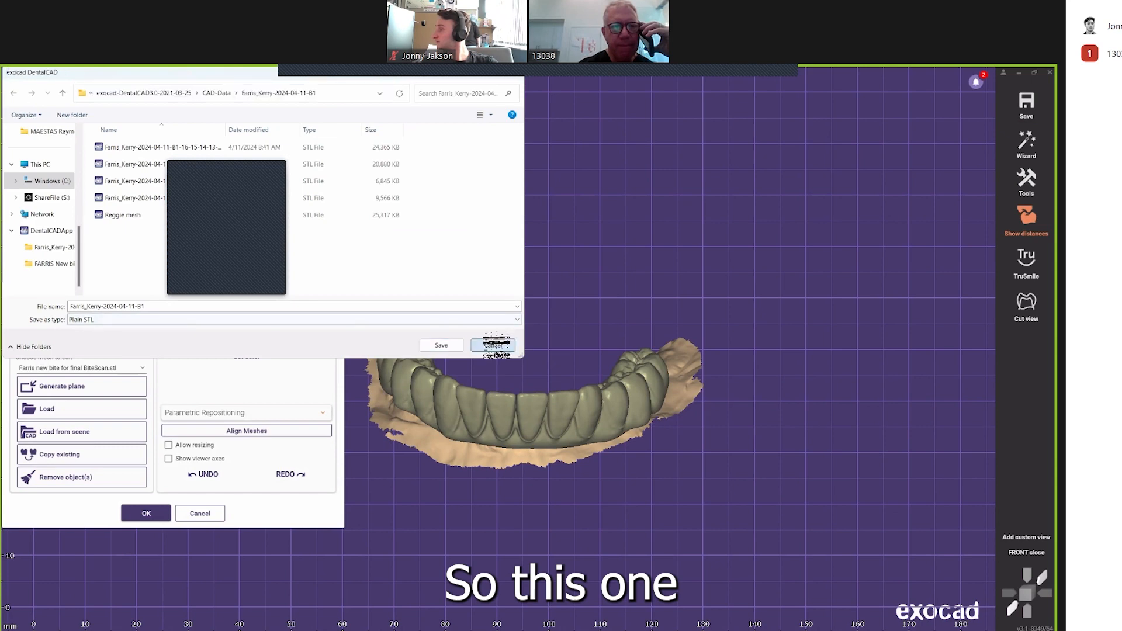
Step: Load "Reggie mesh" from the copied project folder path as a generic visualization mesh stored relative to the scan data
left_click(76, 412)
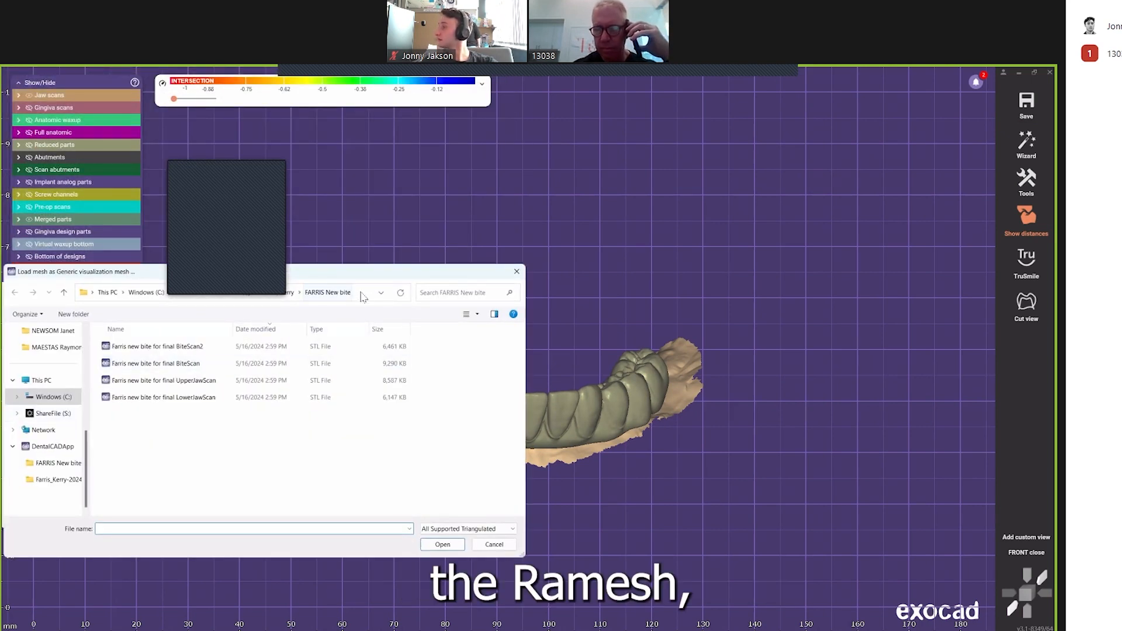
left_click(359, 298)
key("ctrl+v")
key("Return")
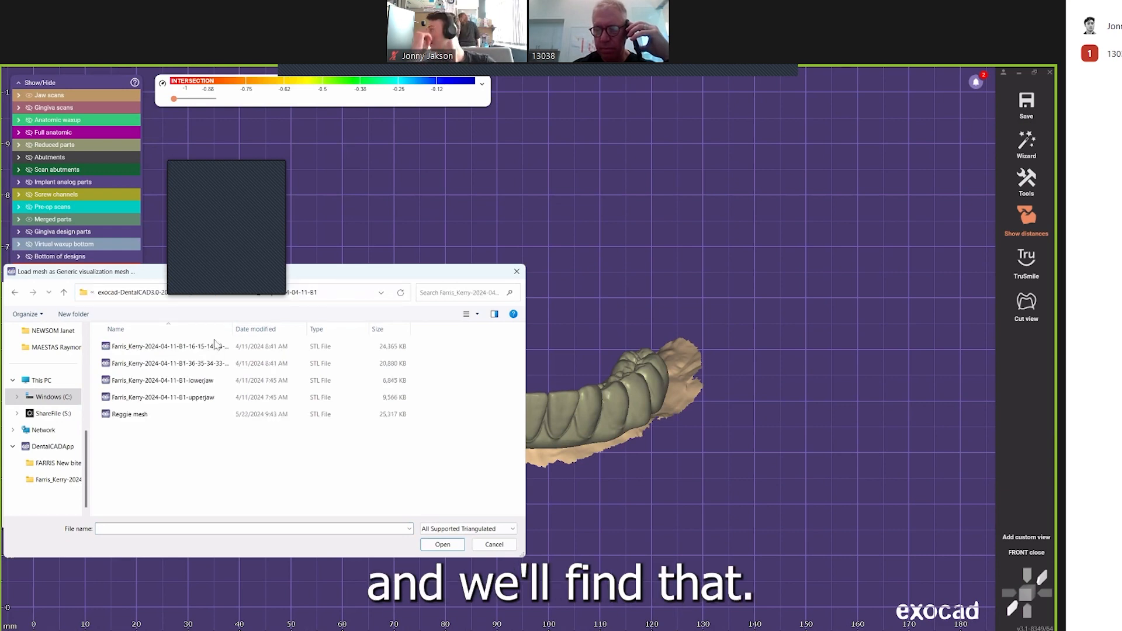
double_click(124, 416)
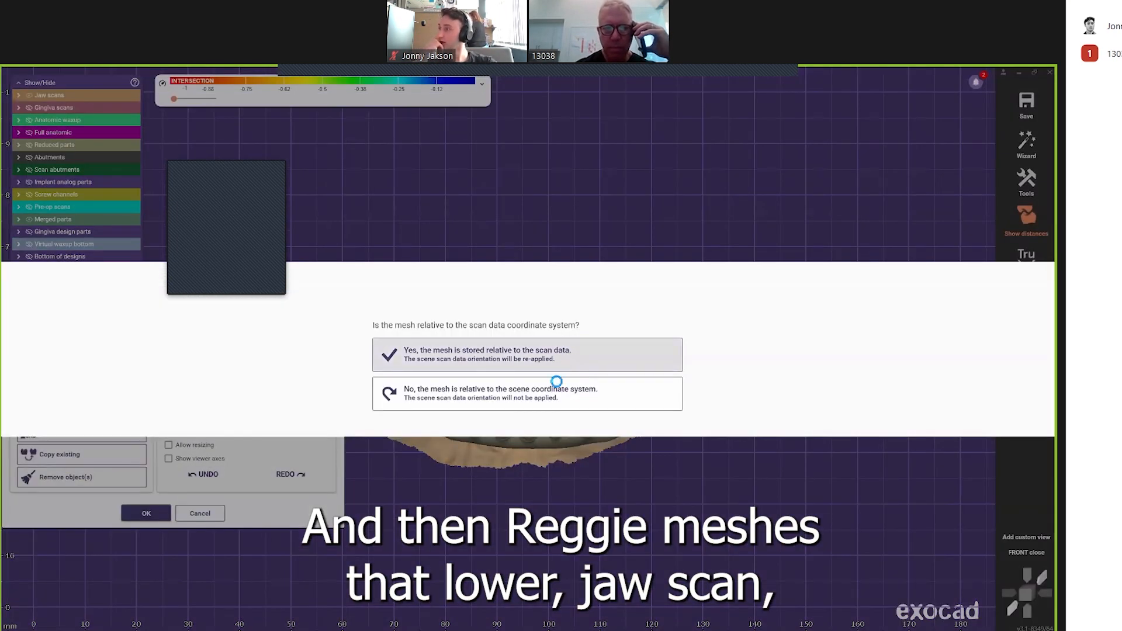
left_click(557, 381)
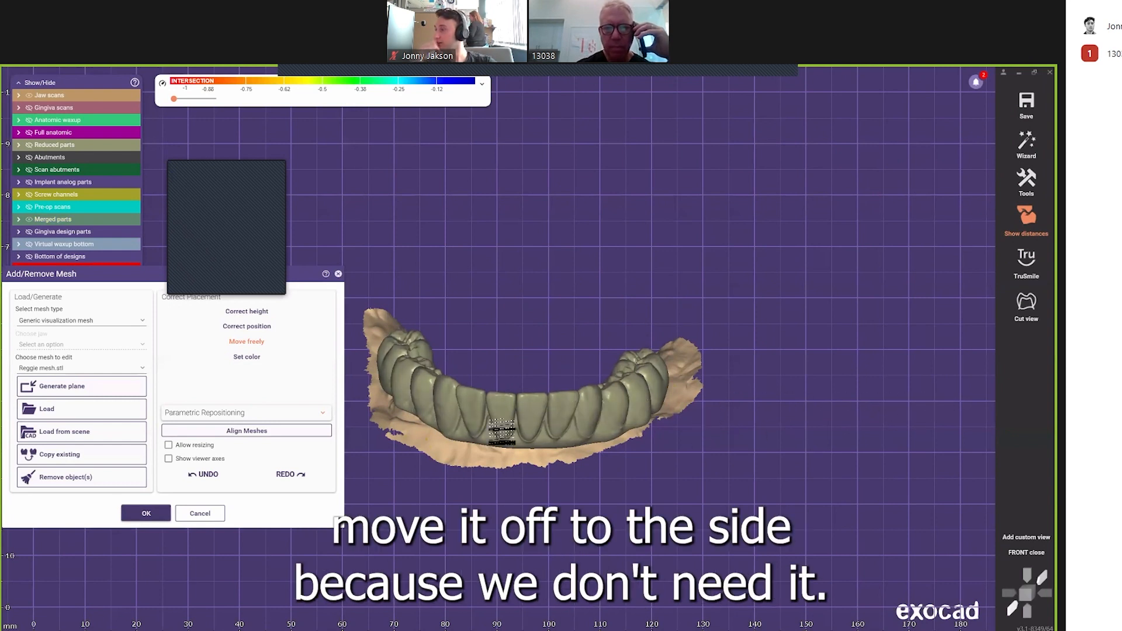
Step: Move the Reggie mesh freely off to the side, clear of the lower waxup and jaw scan
left_click_drag(525, 415, 669, 404)
middle_click(561, 425, "ctrl")
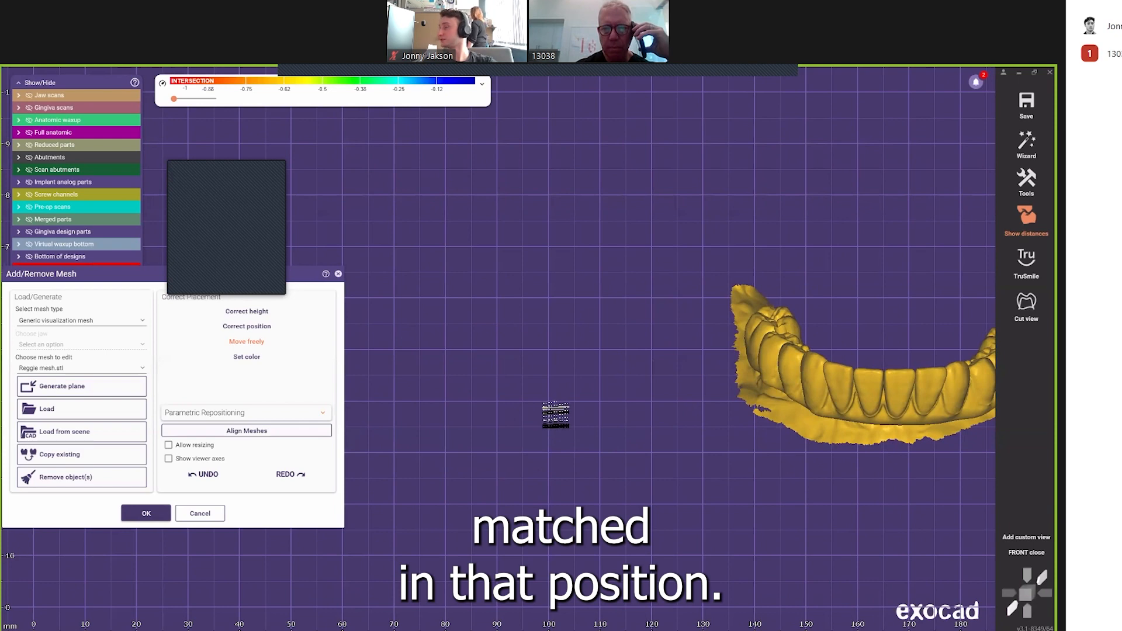
middle_click(556, 415, "ctrl")
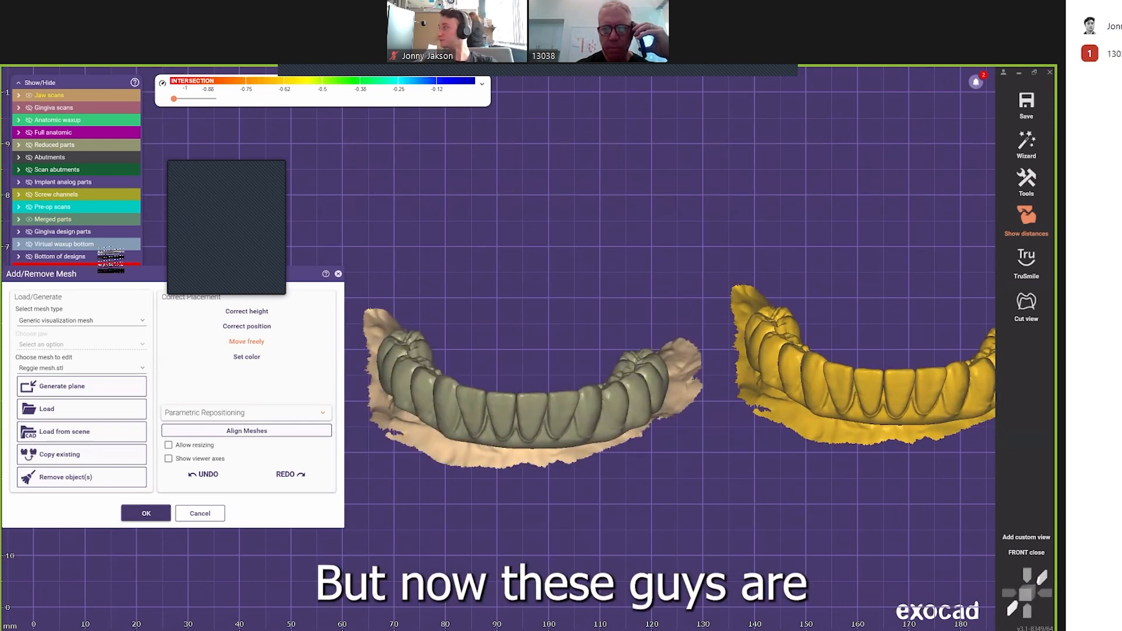
Step: Hide the merged parts and jaw scans, and show both bite scans beside the Reggie mesh
scroll(782, 382, "up", 1)
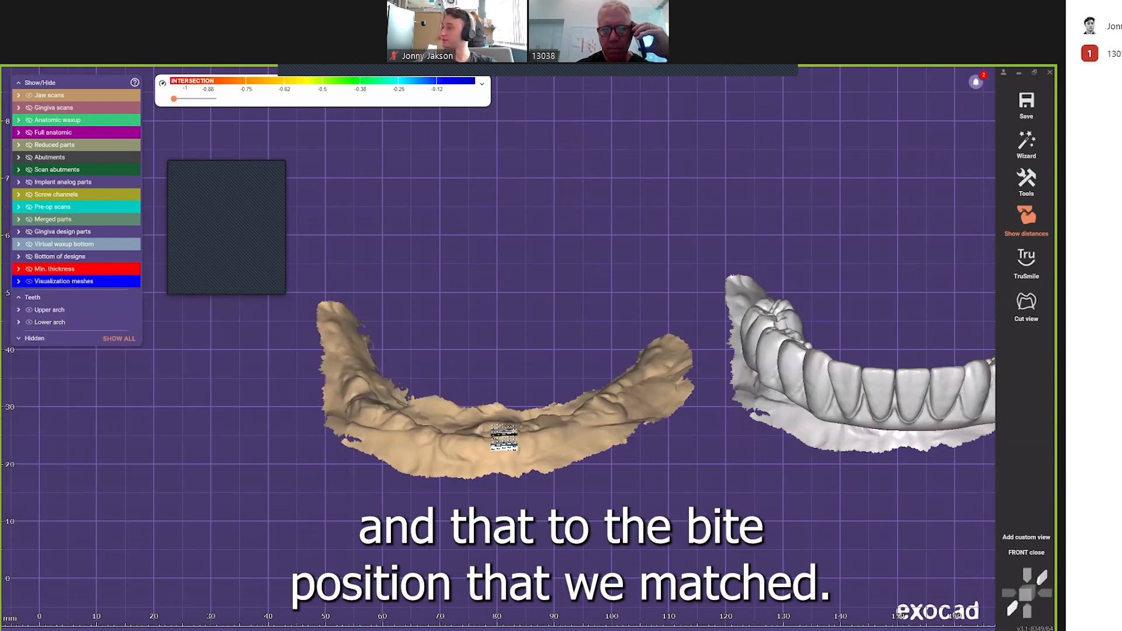
left_click(19, 281)
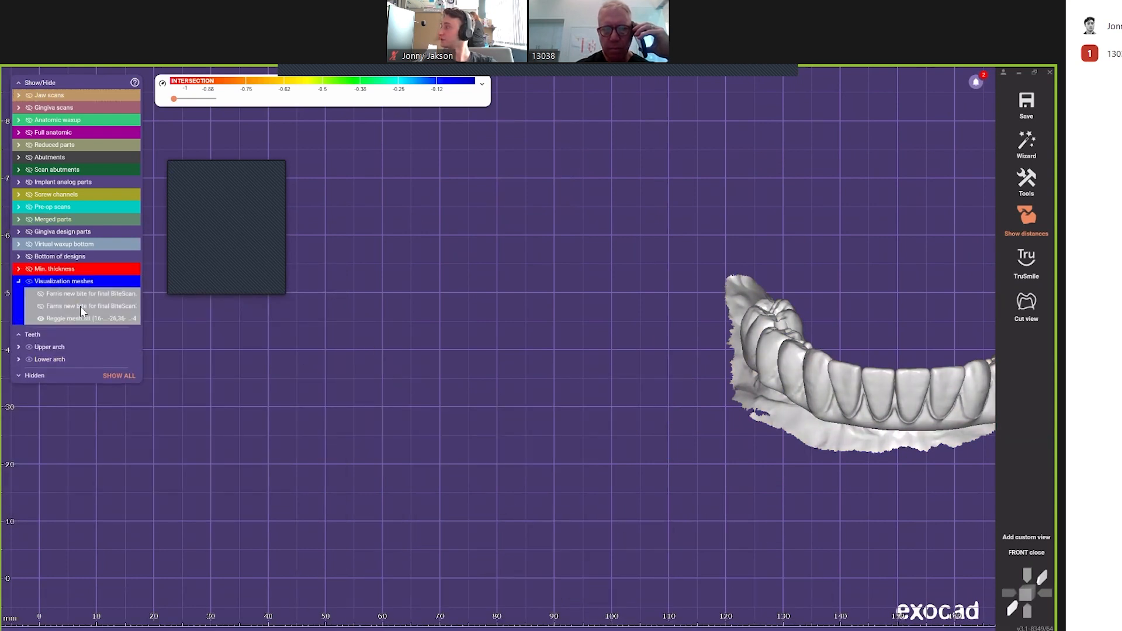
left_click(72, 306)
left_click(72, 293)
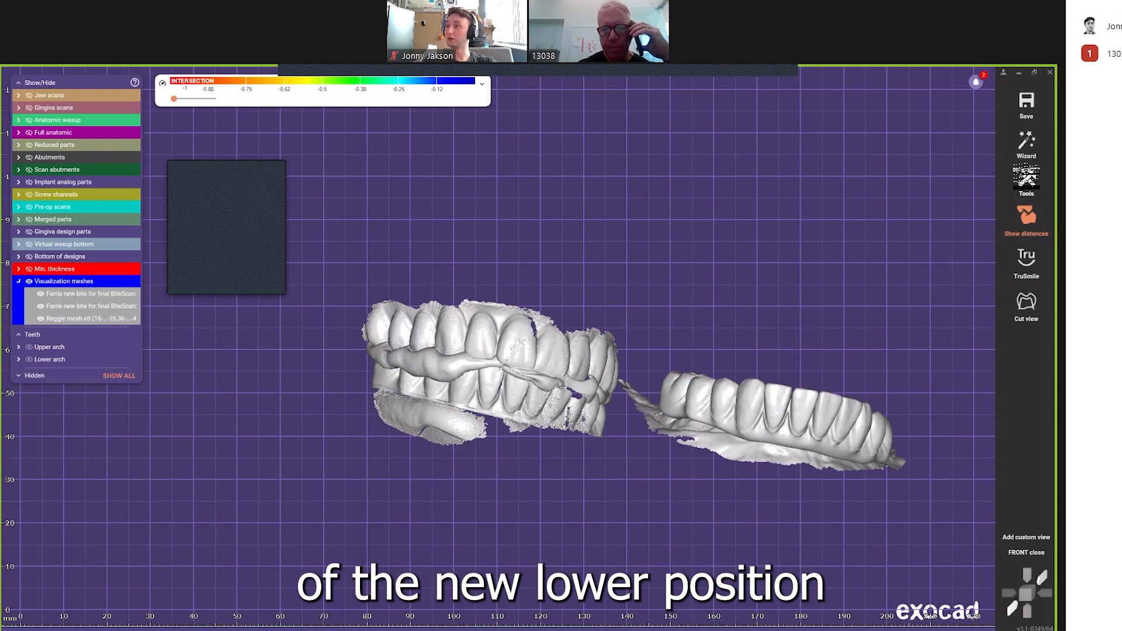
Step: In Align Meshes, set two matching point pairs on the floating Reggie mesh and the lower teeth of the fixed bite scan
left_click(1027, 176)
left_click(886, 336)
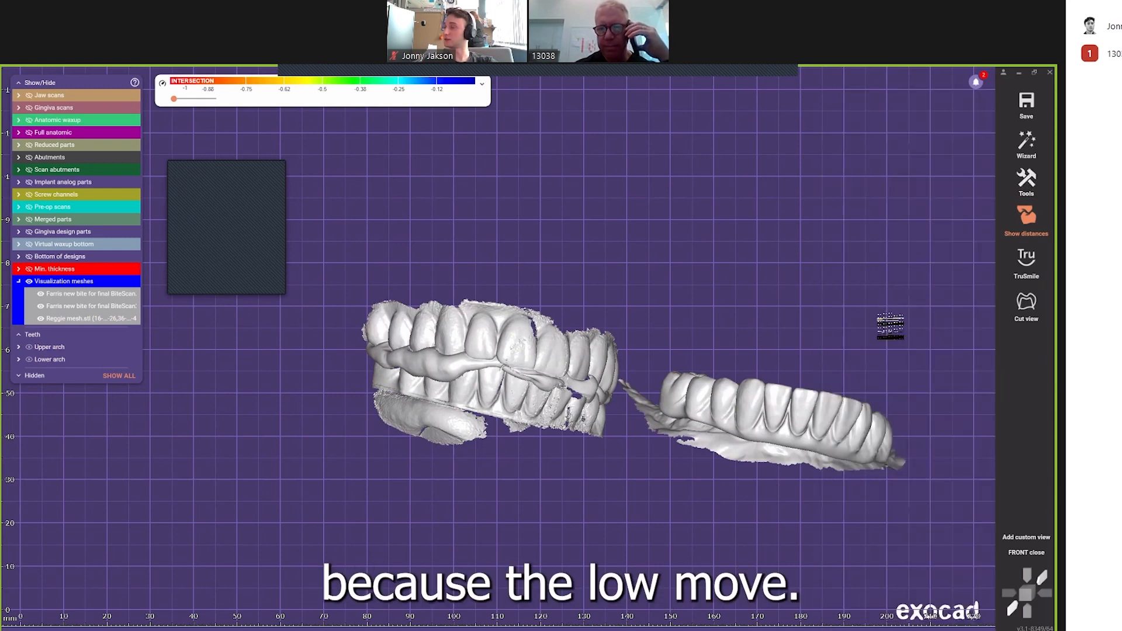
left_click(695, 407)
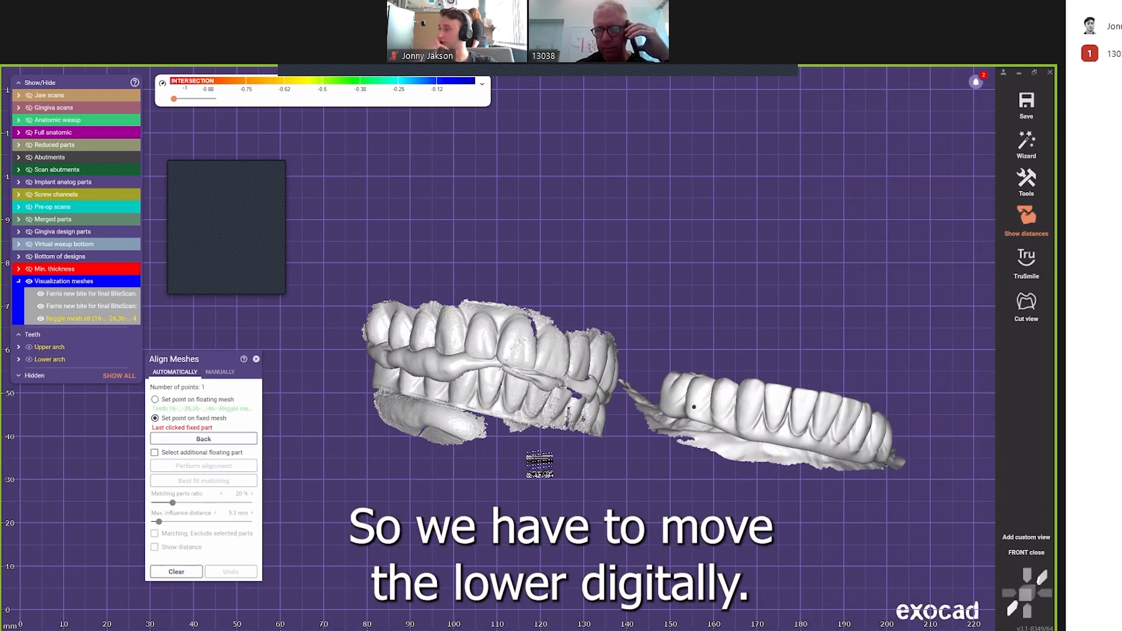
left_click(407, 385)
right_click_drag(647, 540, 688, 514)
left_click(690, 514)
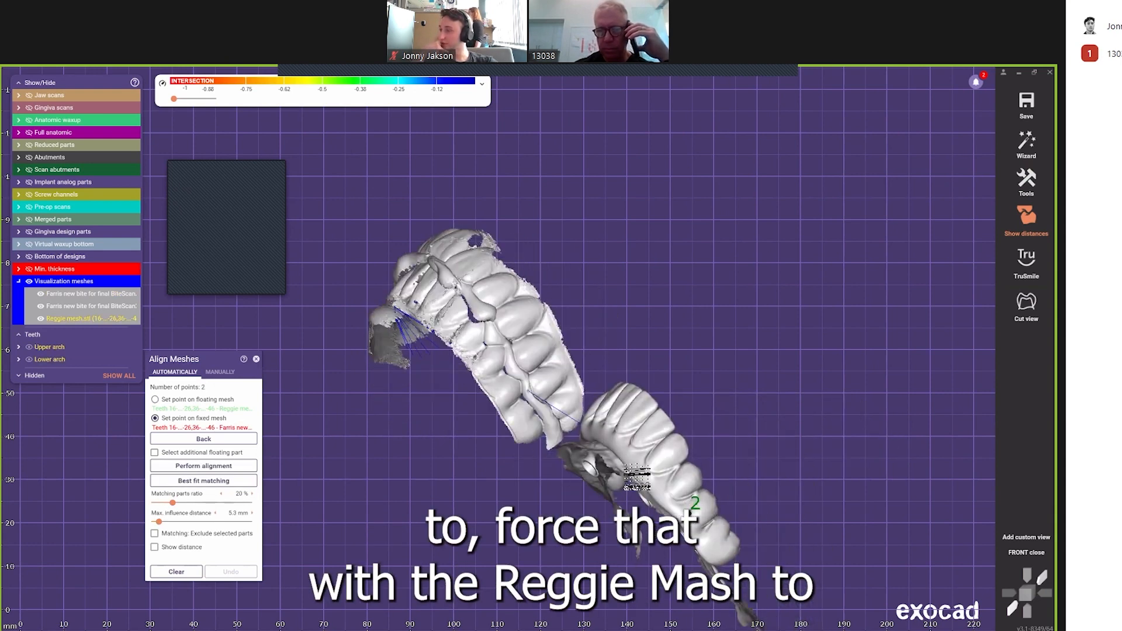
left_click(497, 393)
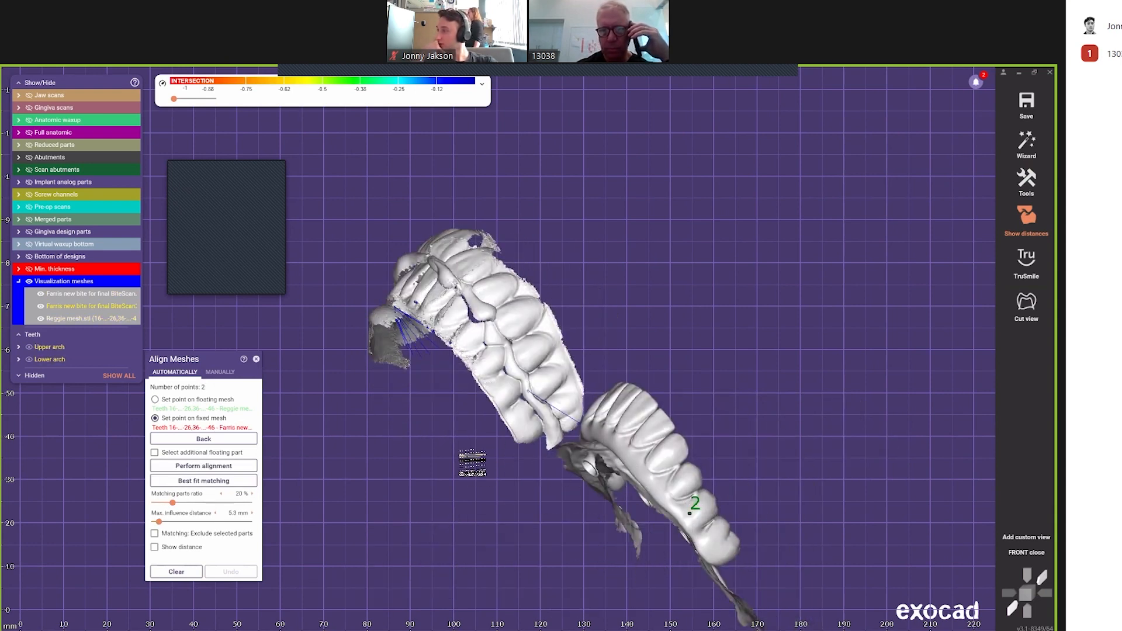
Step: Perform the alignment of the Reggie mesh to the bite scan, refine it with best fit matching and clear the points
left_click(203, 466)
left_click(203, 480)
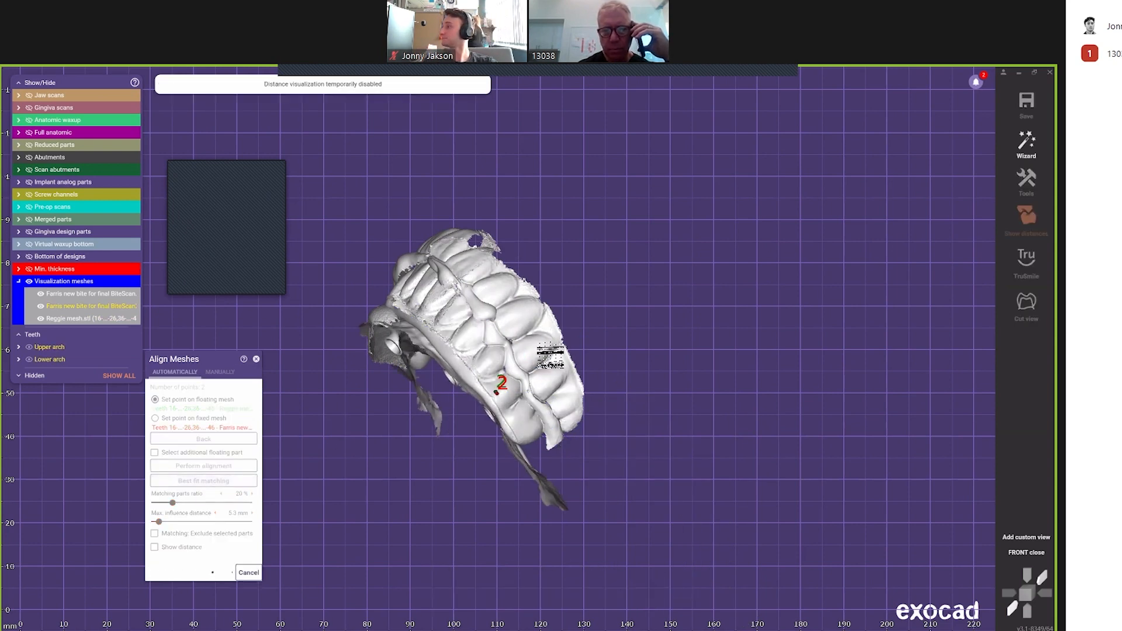
right_click_drag(483, 433, 403, 432)
left_click(177, 589)
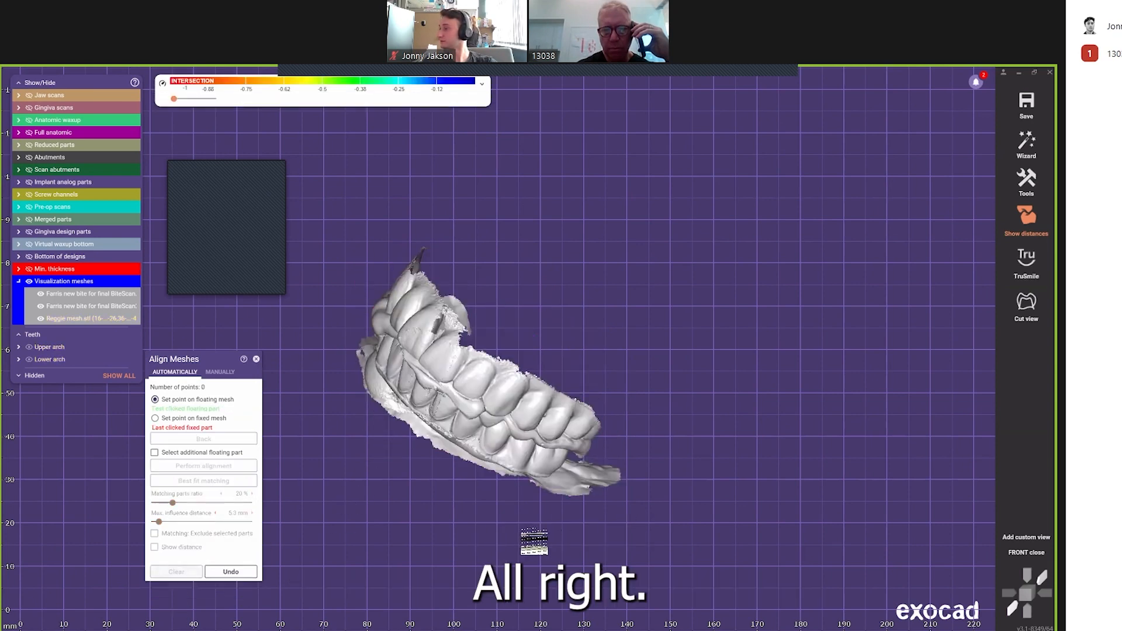
Step: Hide both bite scans so only the aligned Reggie mesh is displayed, and close mesh alignment
right_click_drag(535, 534, 500, 402)
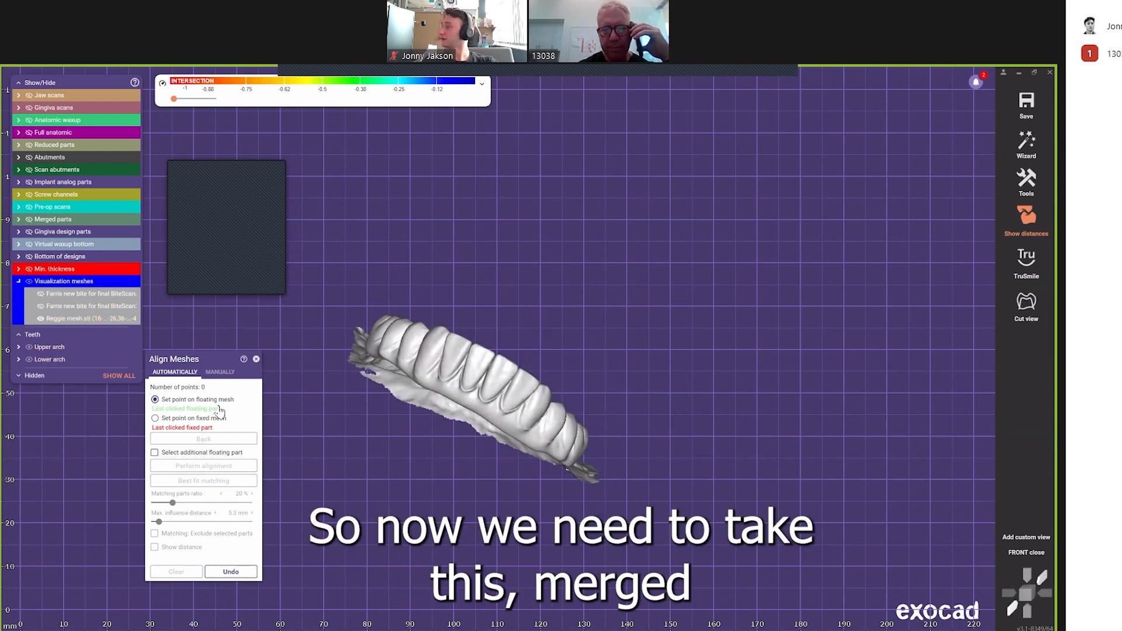
key("Escape")
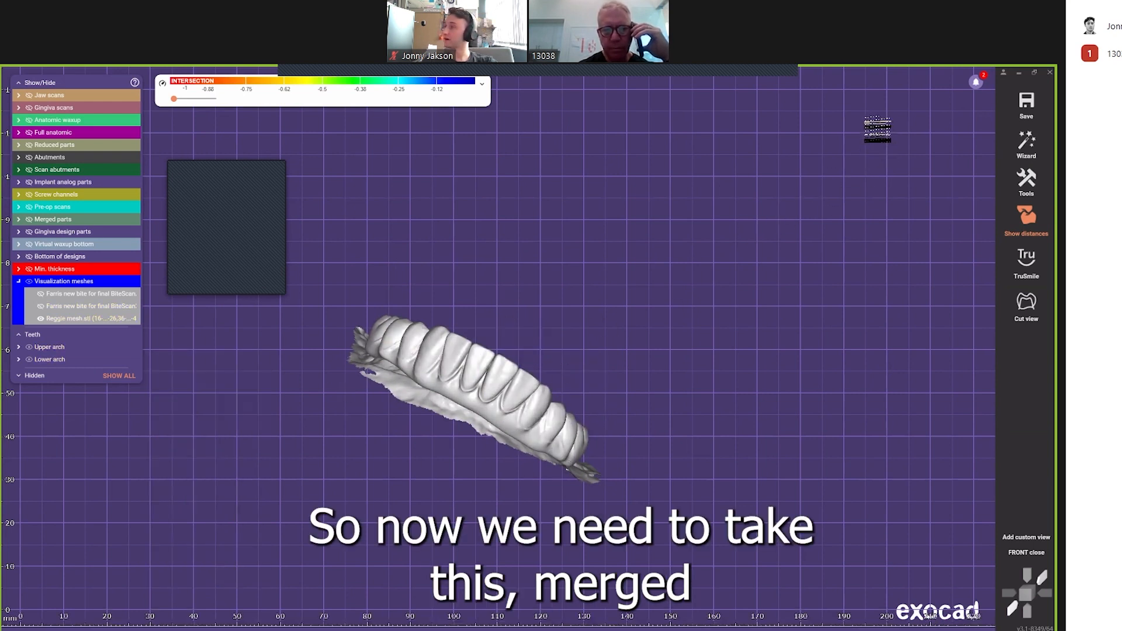
right_click_drag(877, 125, 796, 135)
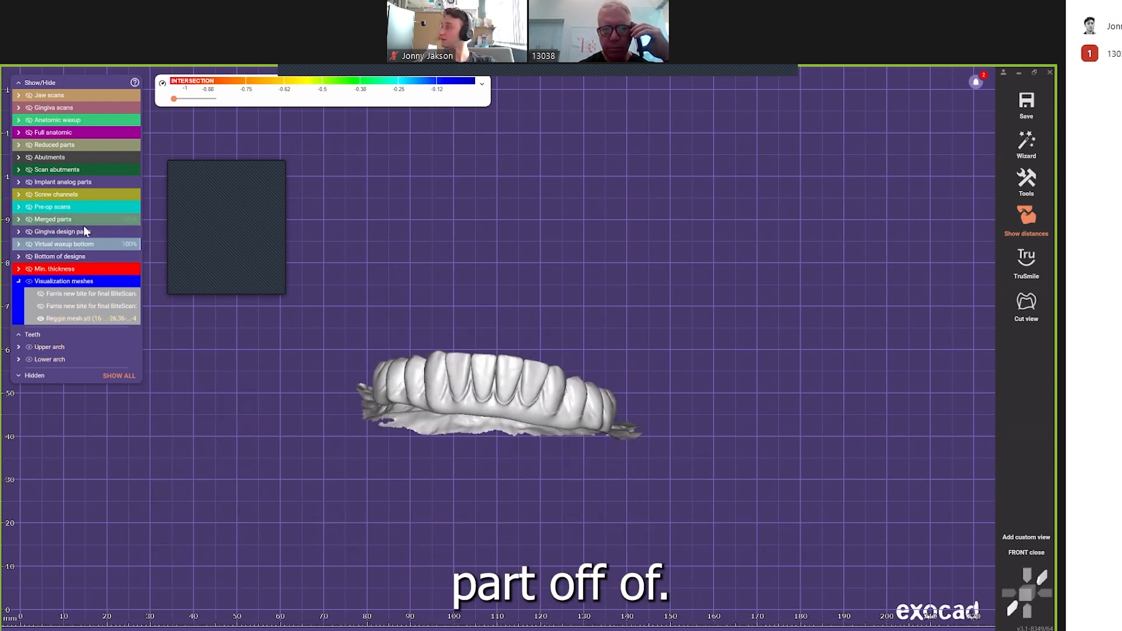
Step: Compare the aligned Reggie mesh with the upper and lower merged waxups, and hide the merged parts again
left_click(30, 219)
scroll(479, 443, "up", 5)
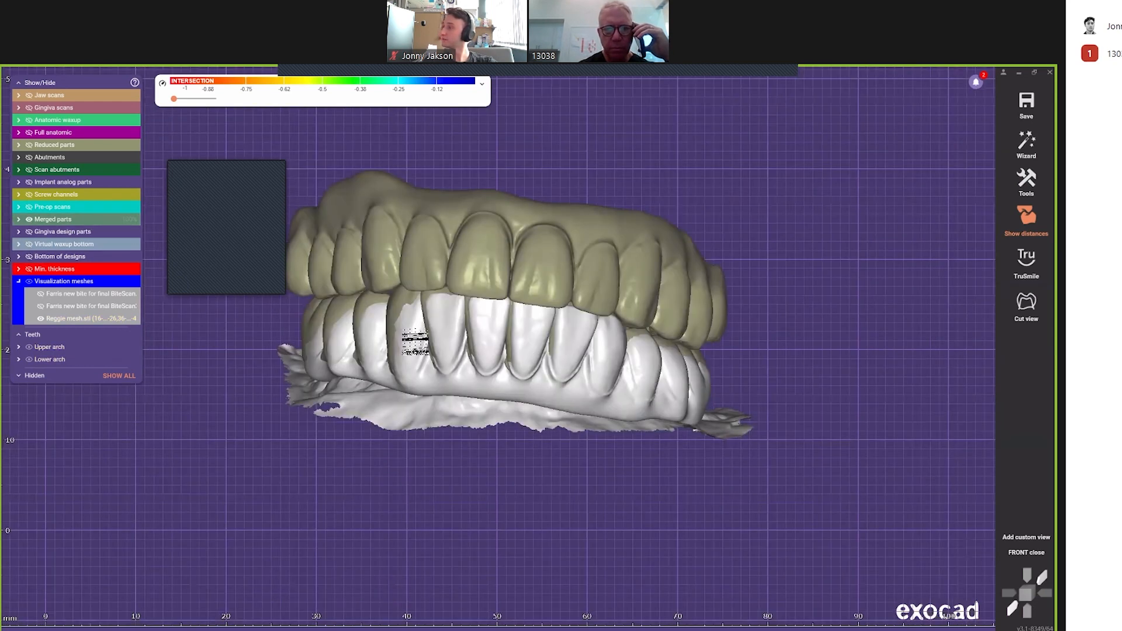
scroll(979, 114, "down", 3)
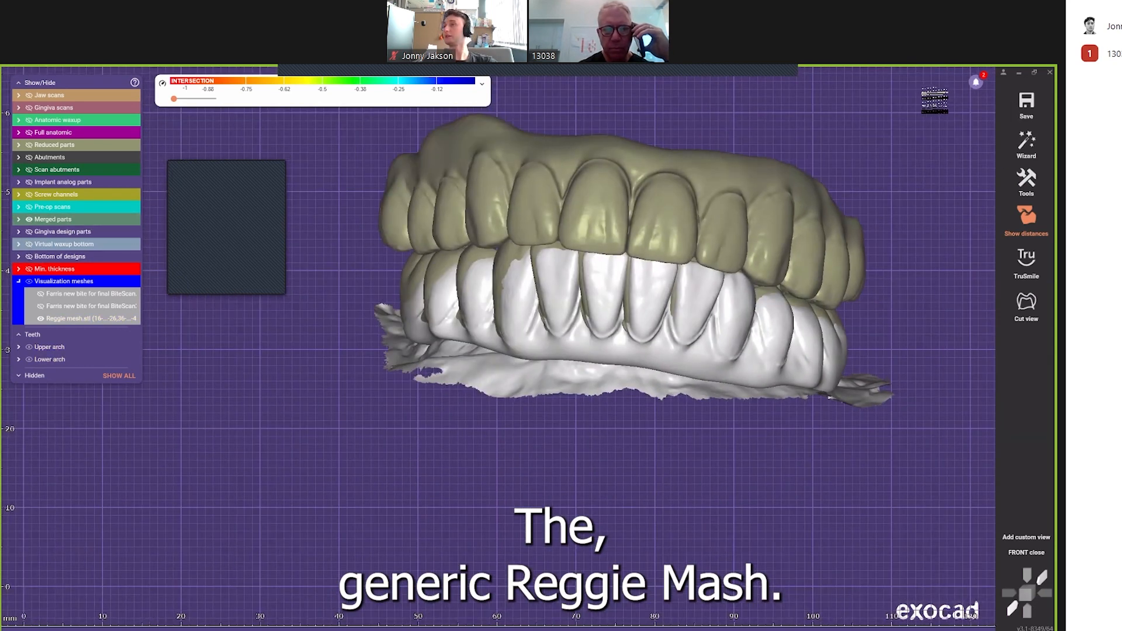
right_click_drag(926, 94, 610, 201)
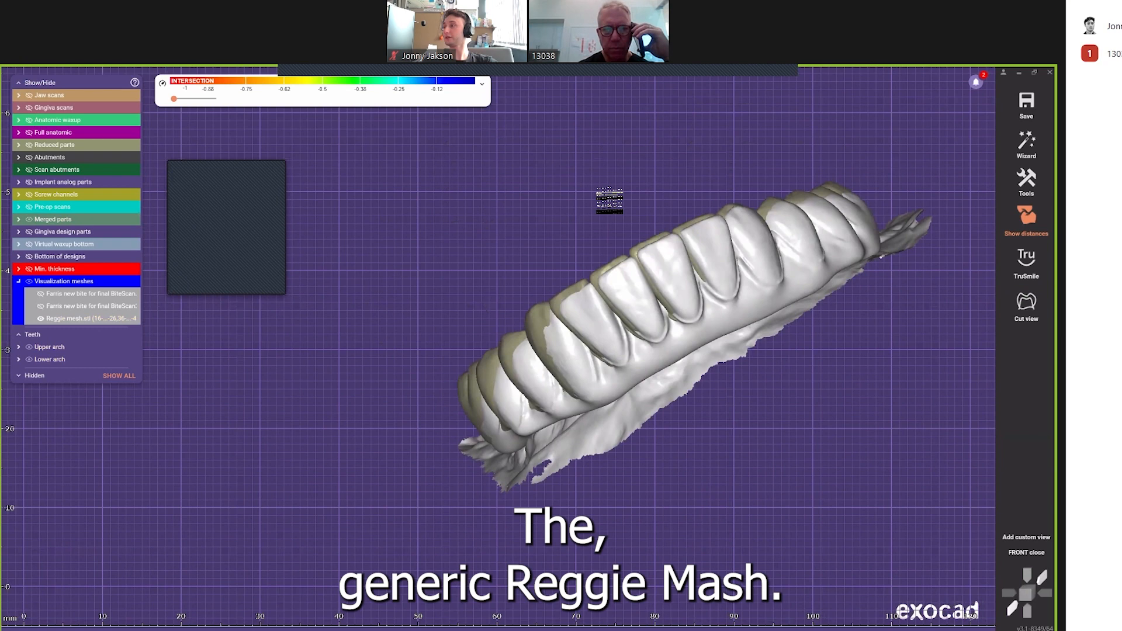
middle_click(572, 291, "ctrl")
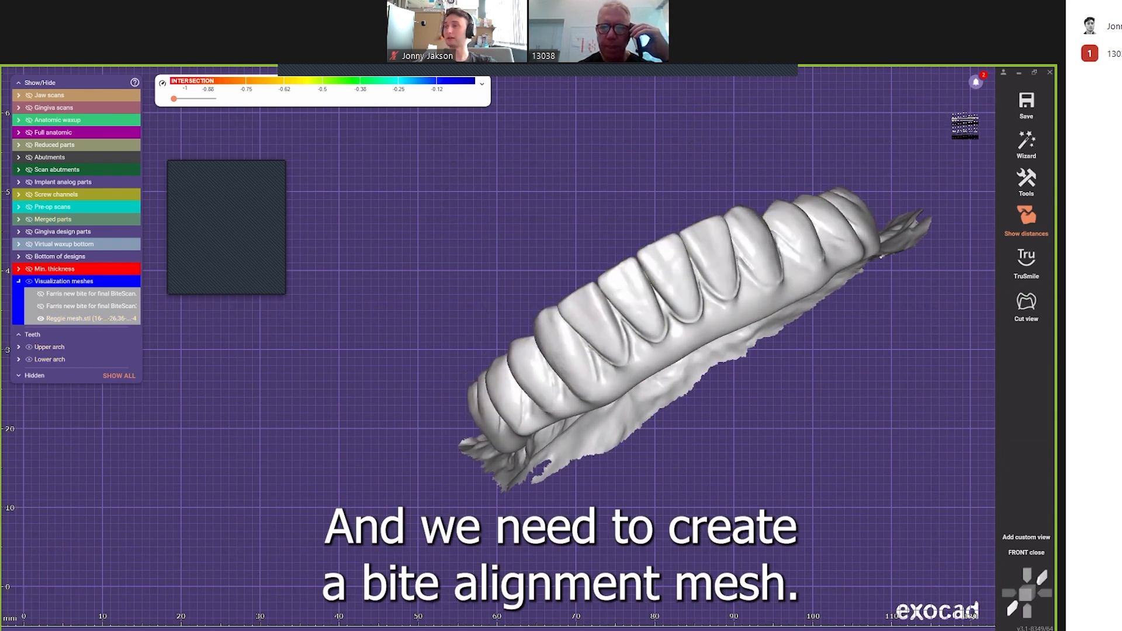
Step: Show the jaw scans with the aligned Reggie mesh and compare the lower jaw scan with the mesh's new position
right_click_drag(965, 126, 959, 170)
right_click_drag(939, 243, 731, 306)
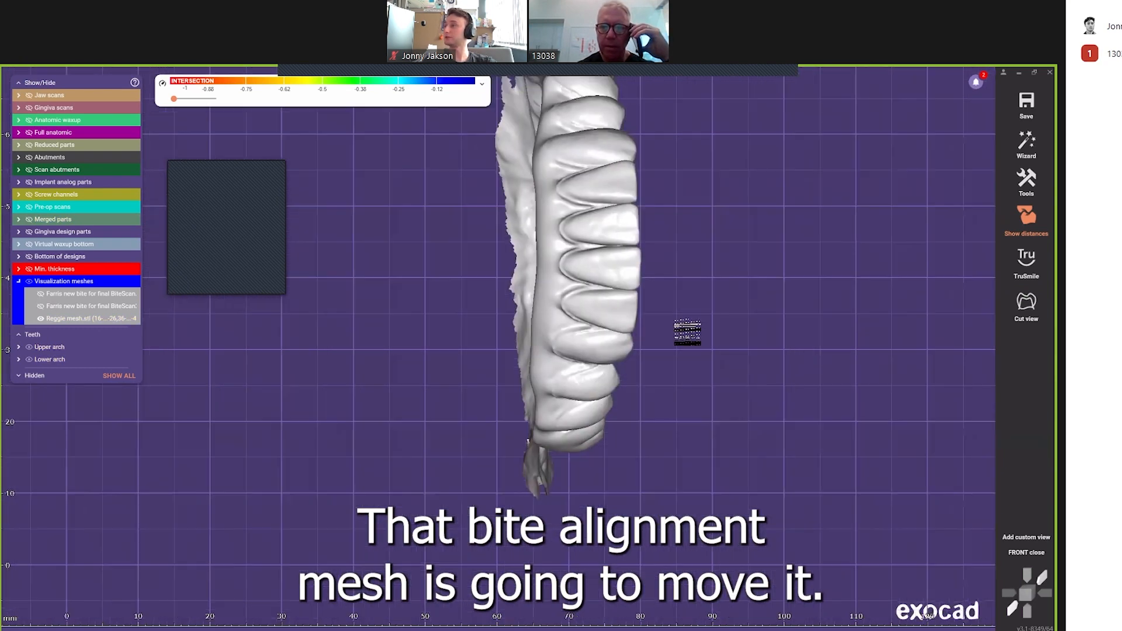
scroll(688, 332, "down", 3)
right_click_drag(907, 201, 656, 380)
left_click(76, 95)
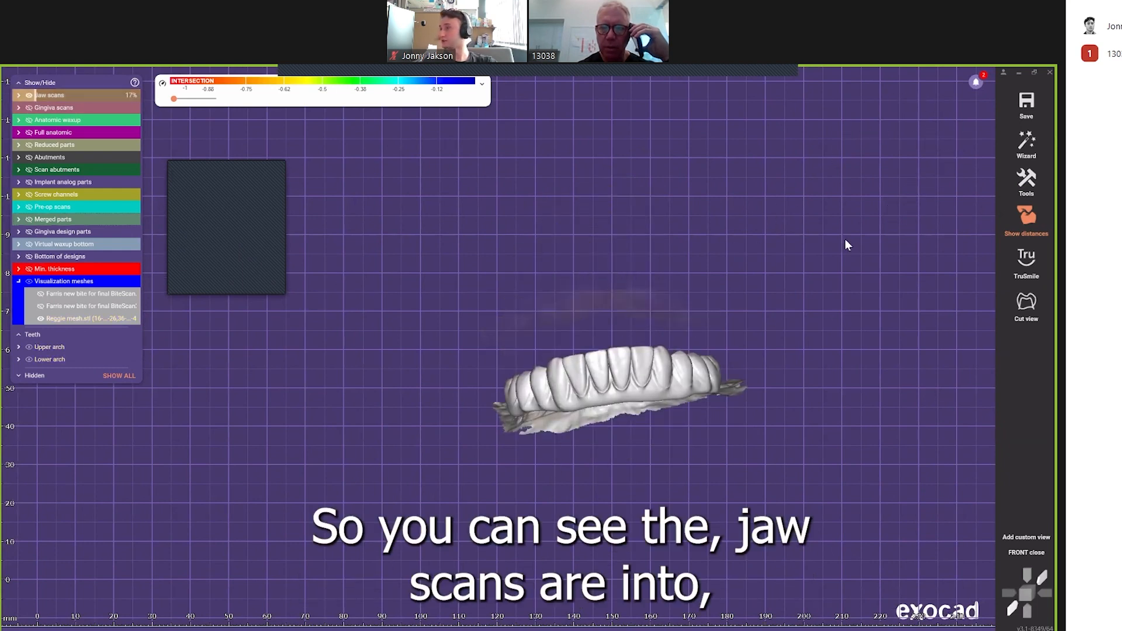
scroll(590, 452, "up", 5)
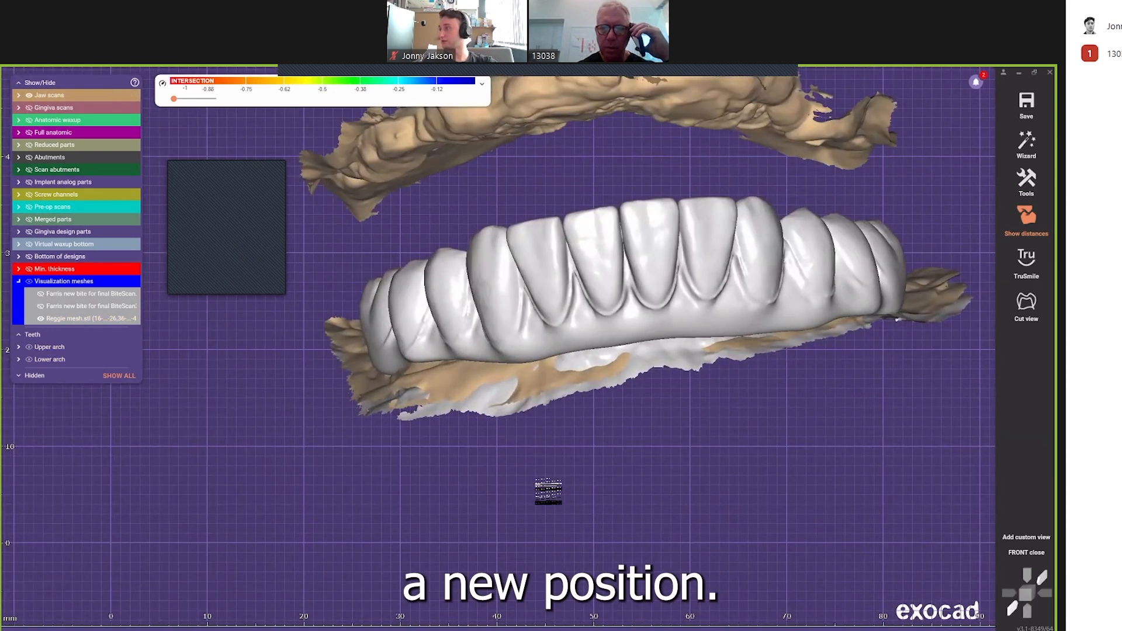
scroll(537, 429, "down", 2)
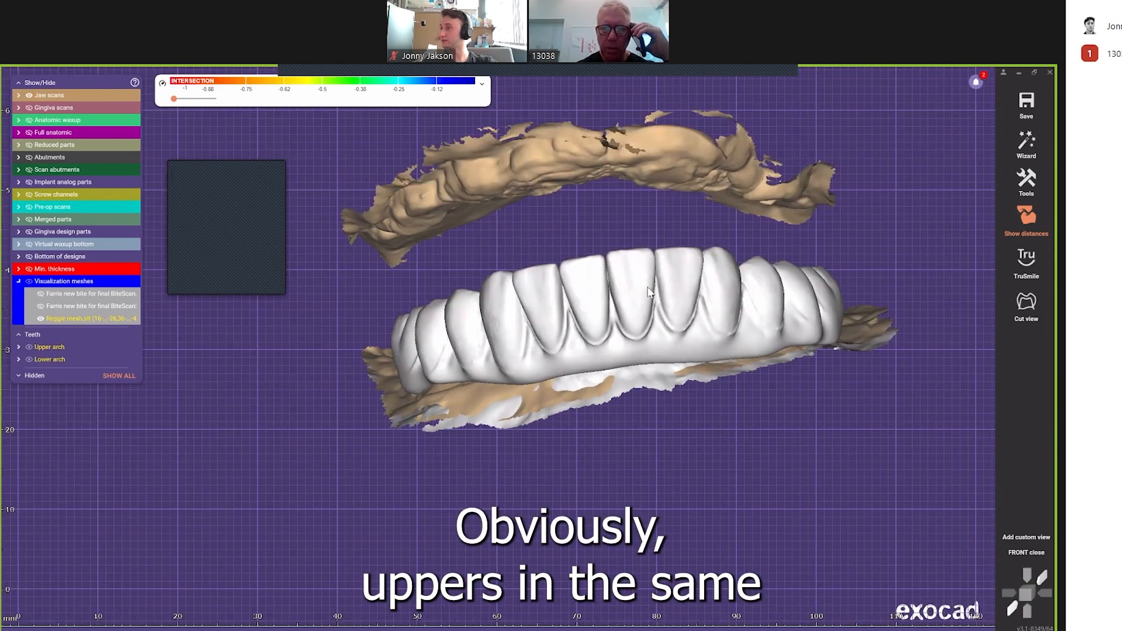
right_click(646, 286)
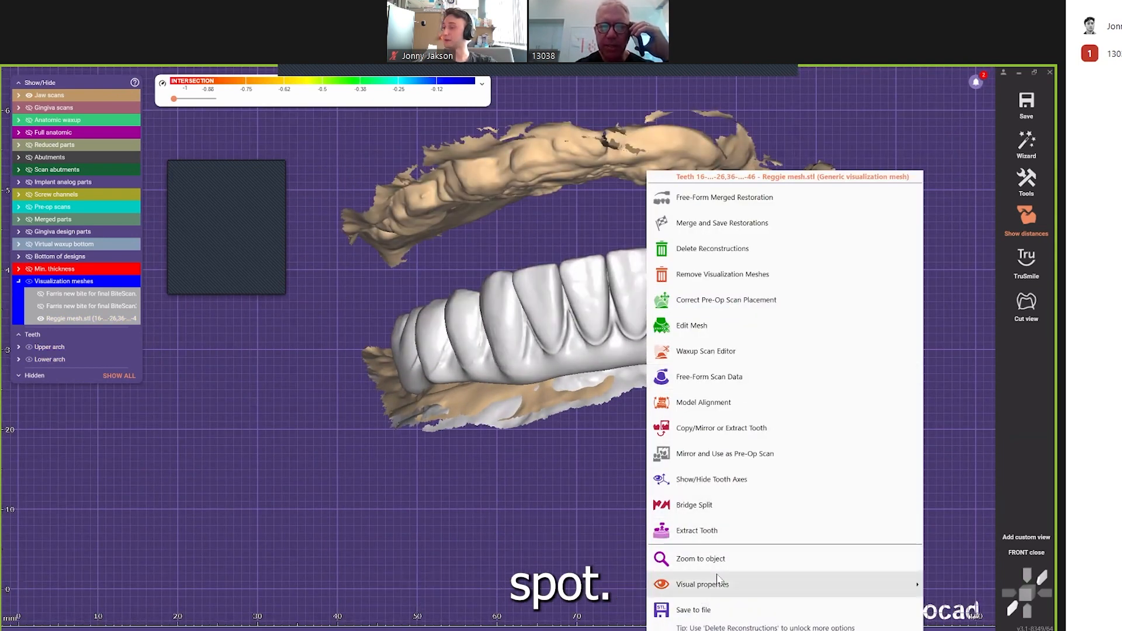
mouse_move(701, 585)
left_click(968, 493)
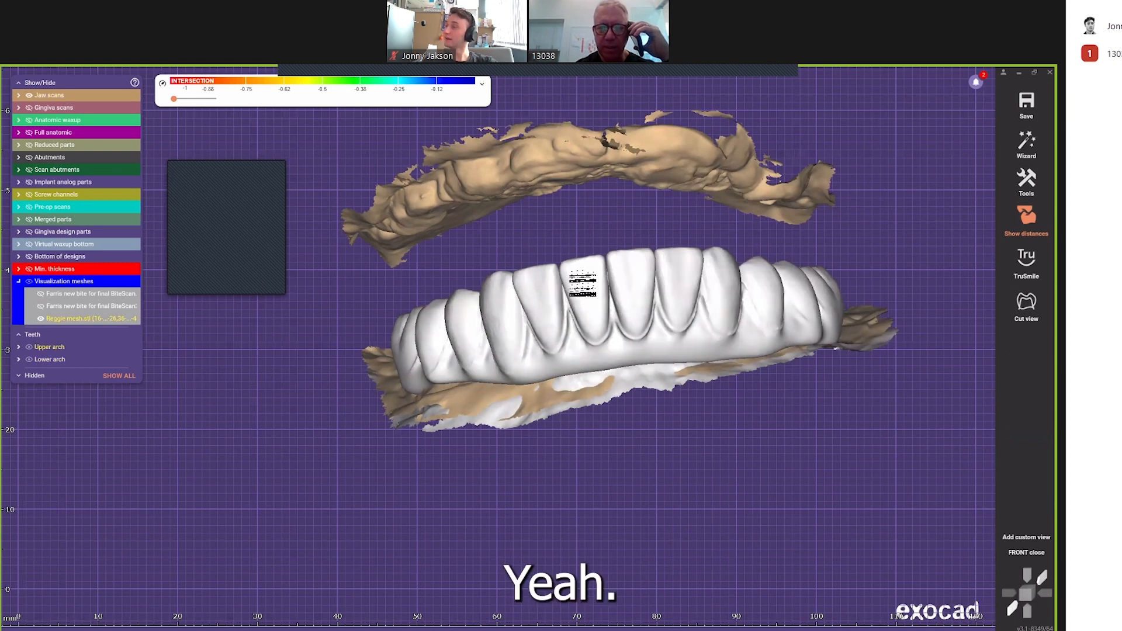
Step: Edit the Reggie mesh, selecting its teeth component by surface, and delete that component so only the jaw scan remains
right_click(587, 288)
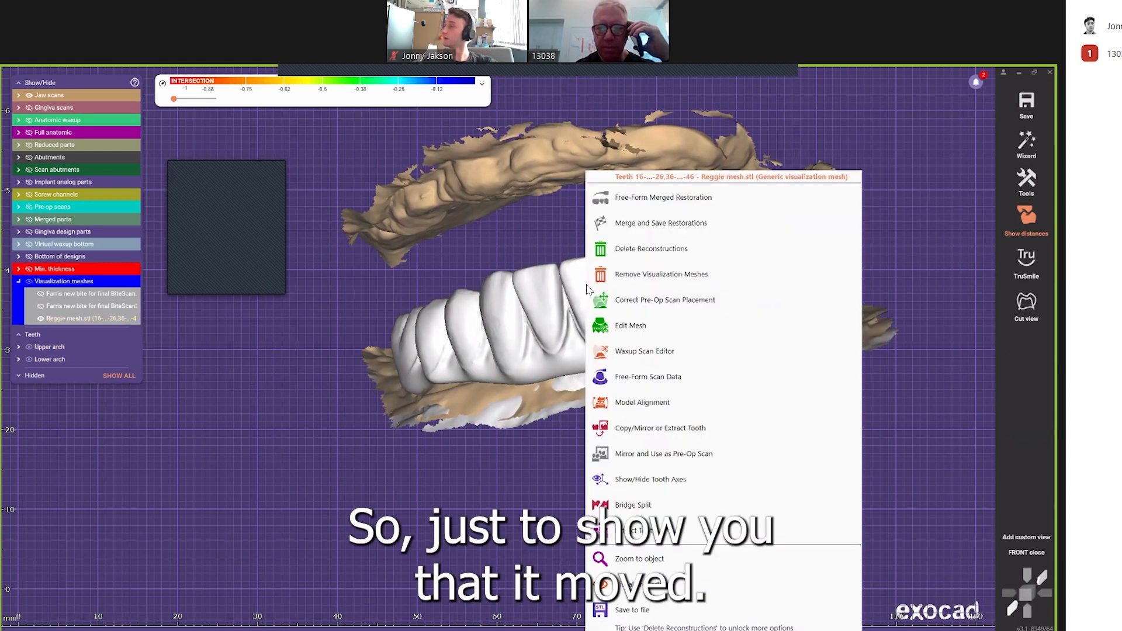
left_click(626, 327)
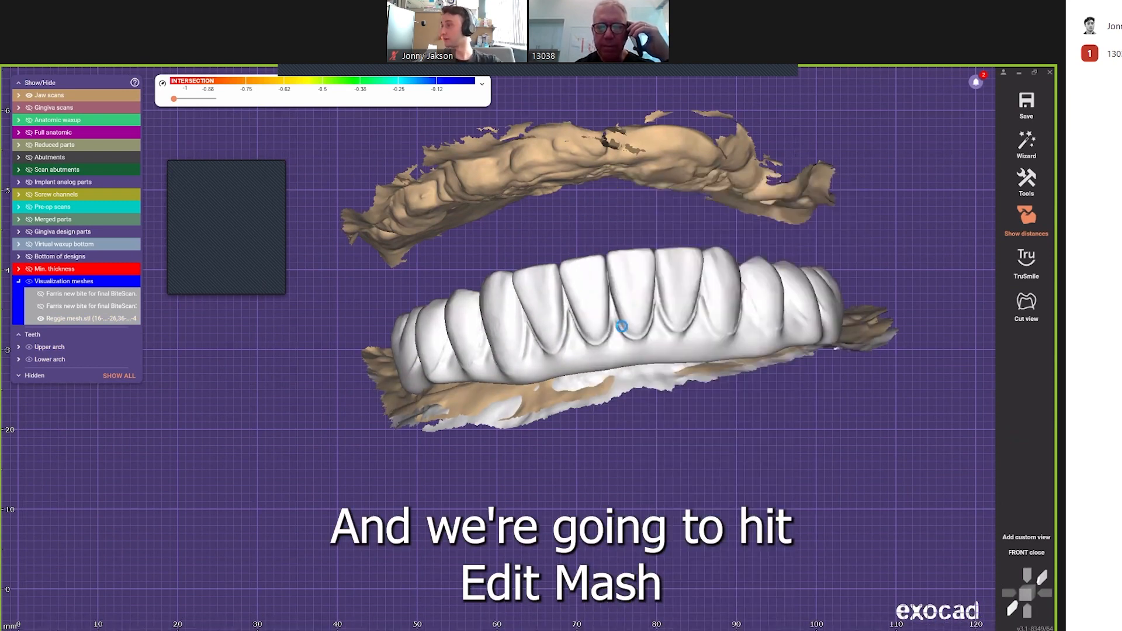
left_click(44, 344)
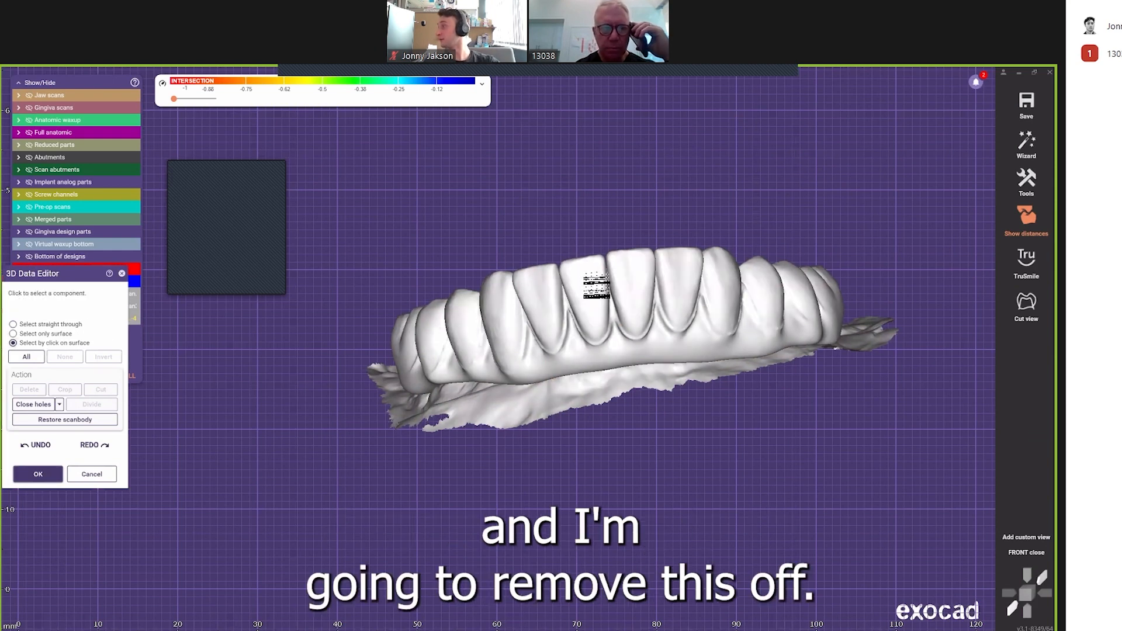
left_click(587, 289)
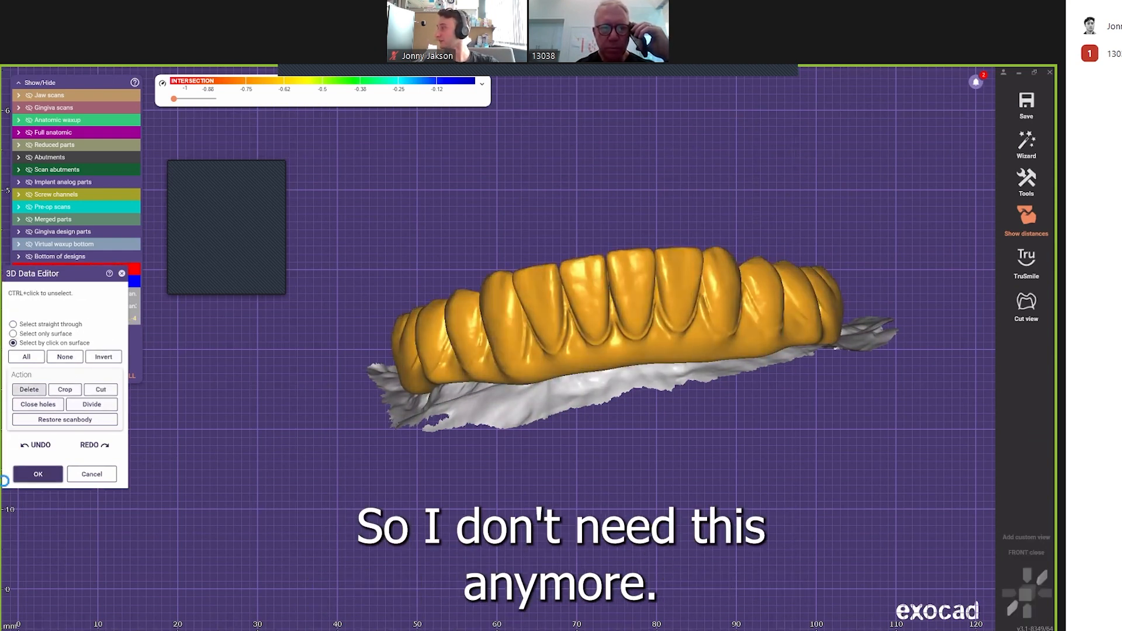
left_click(29, 390)
left_click(38, 474)
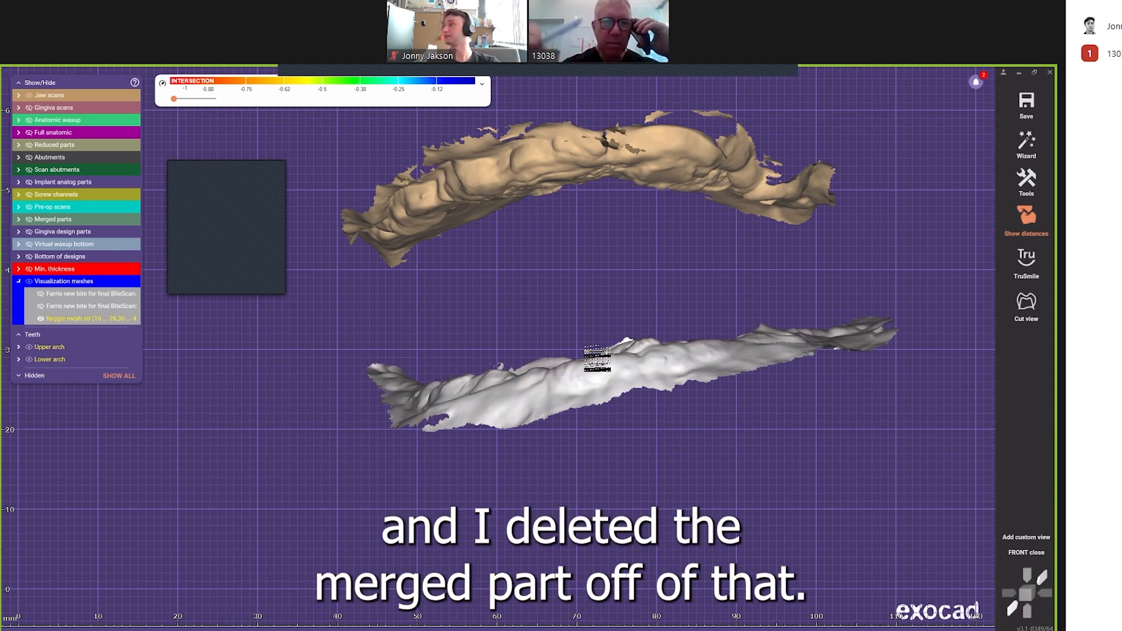
Step: Briefly display the merged parts over the trimmed Reggie mesh and hide them again
left_click(59, 216)
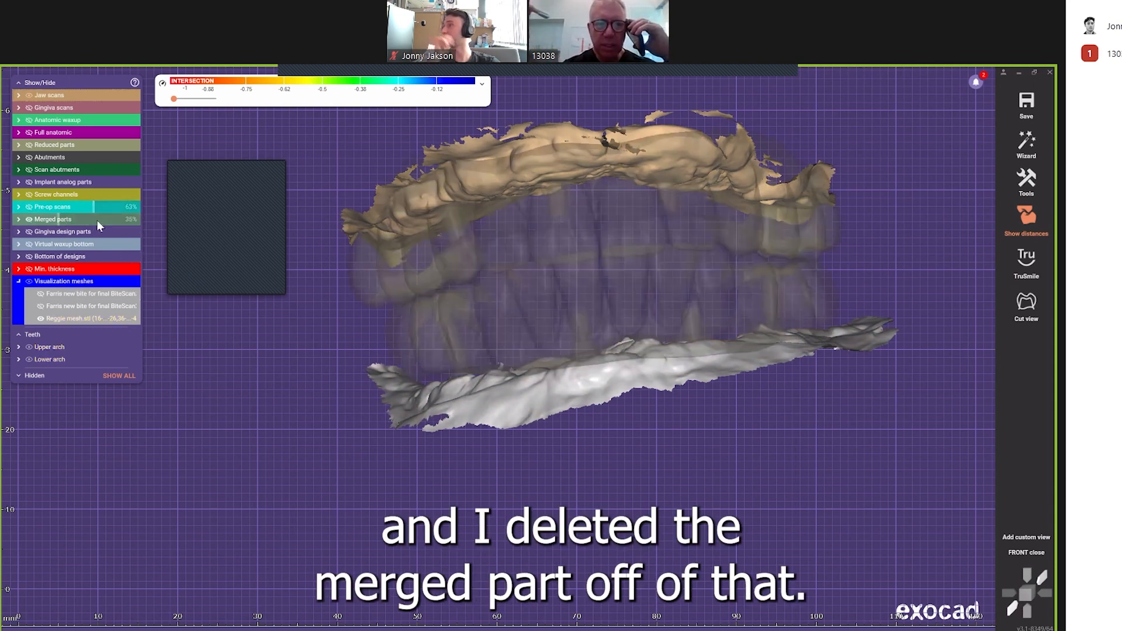
scroll(53, 218, "down", 8)
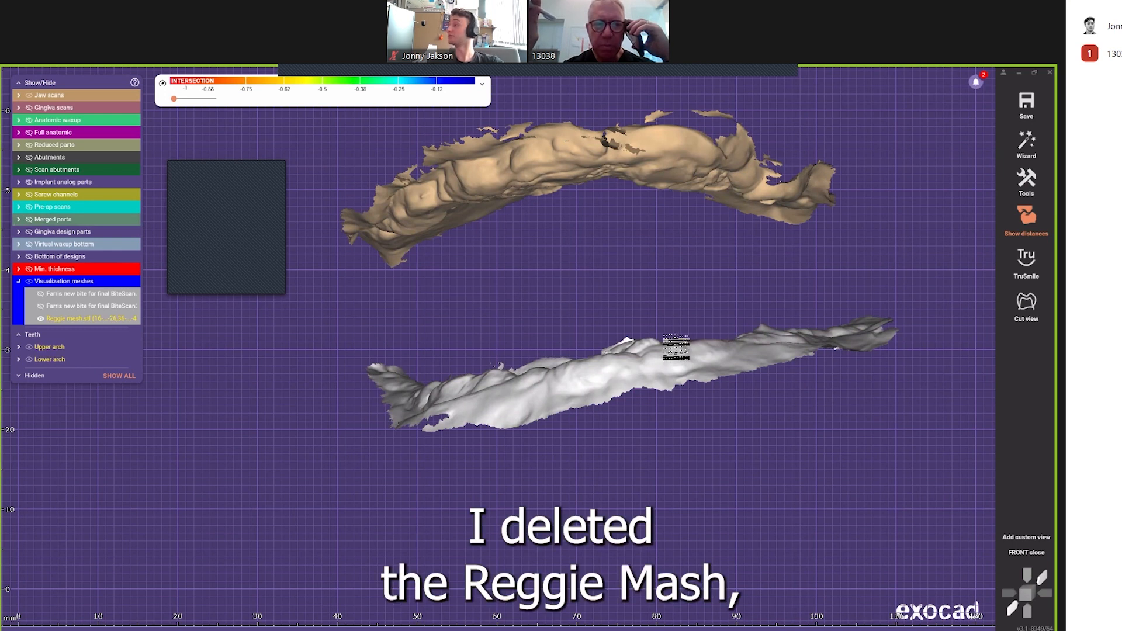
scroll(53, 317, "down", 8)
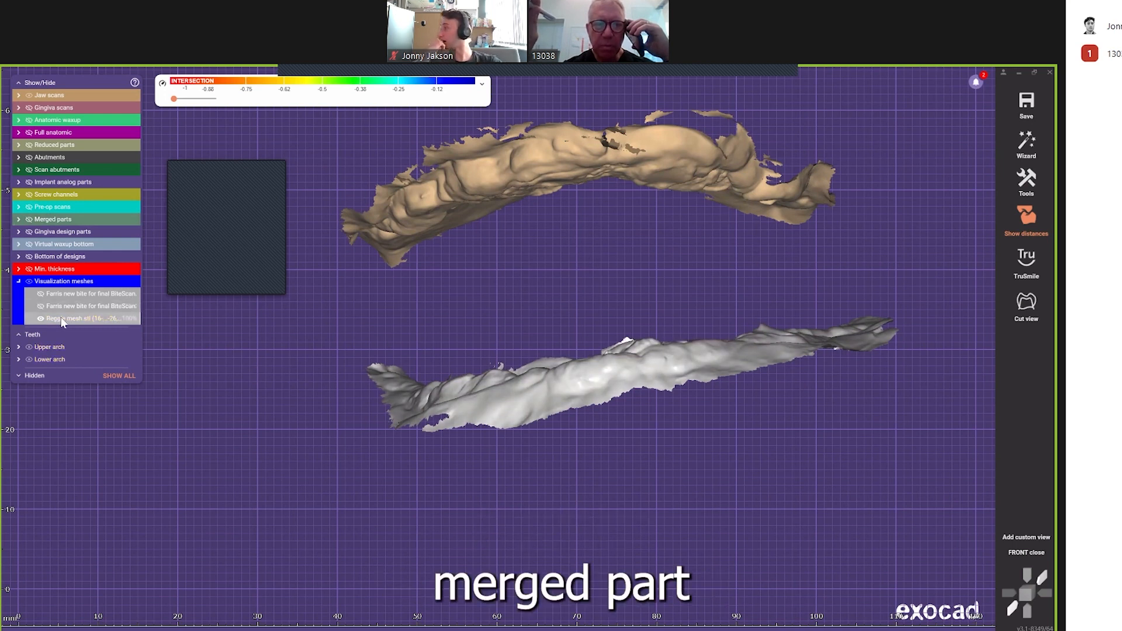
scroll(83, 317, "up", 8)
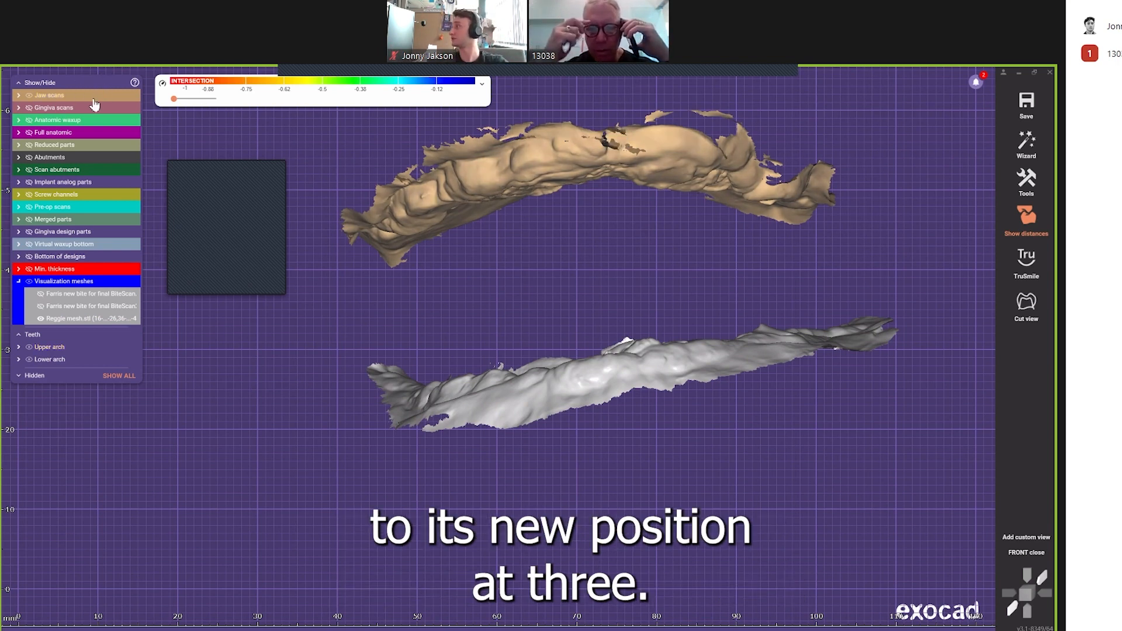
Step: Show the original lower jaw scan to compare it with the trimmed Reggie mesh, and hide the lower scan again
left_click(28, 96)
left_click(29, 95)
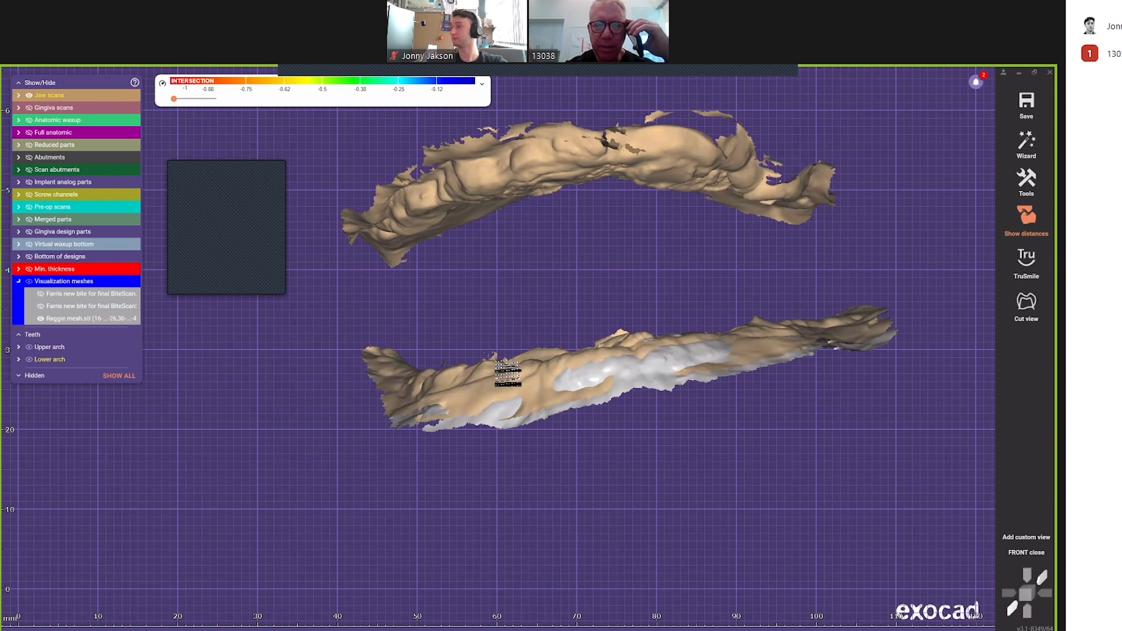
scroll(519, 381, "up", 2)
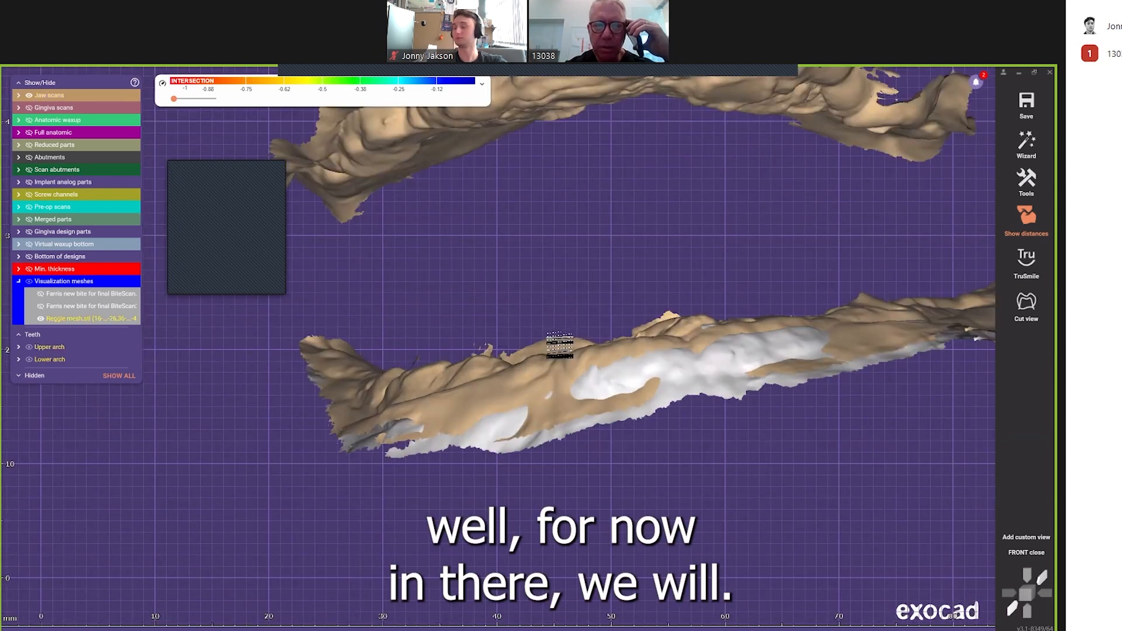
middle_click(555, 360, "ctrl")
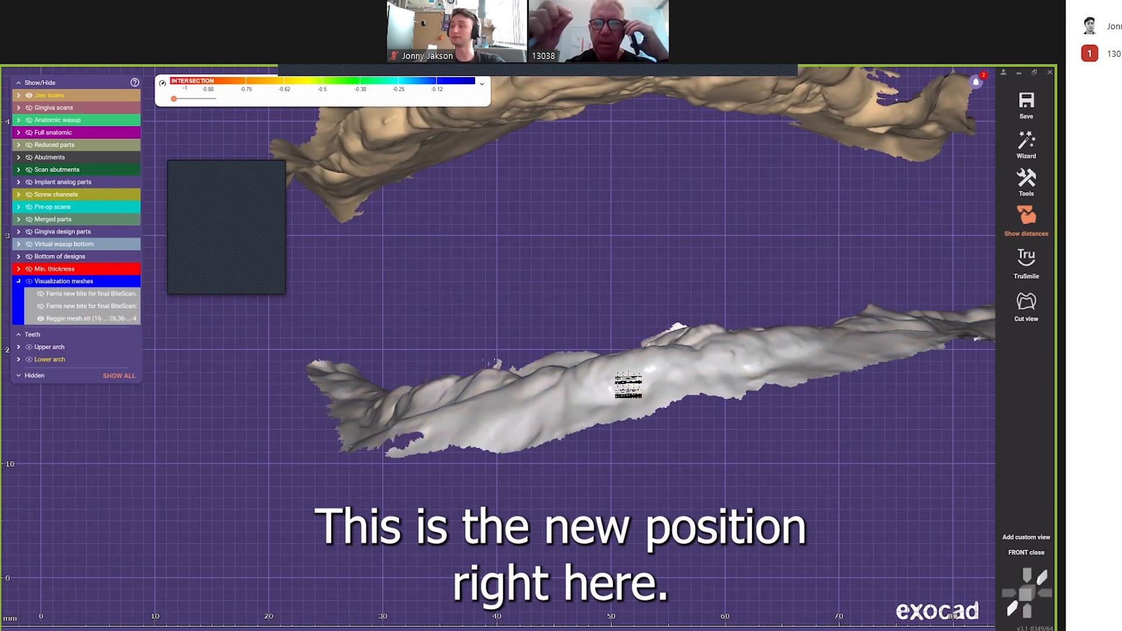
scroll(507, 454, "down", 3)
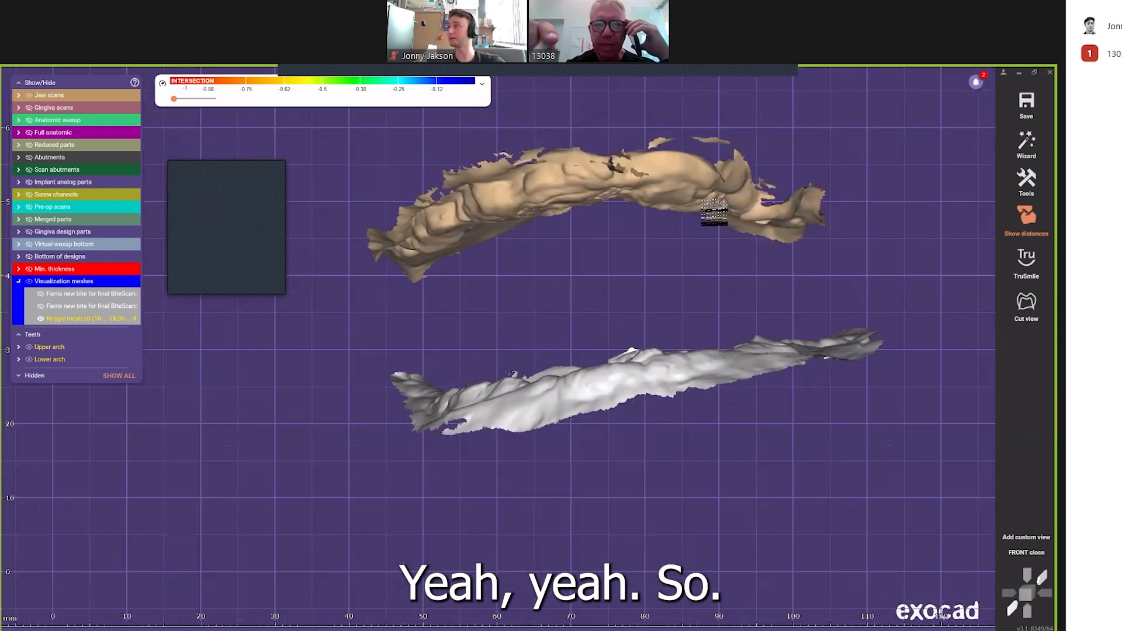
right_click(849, 110)
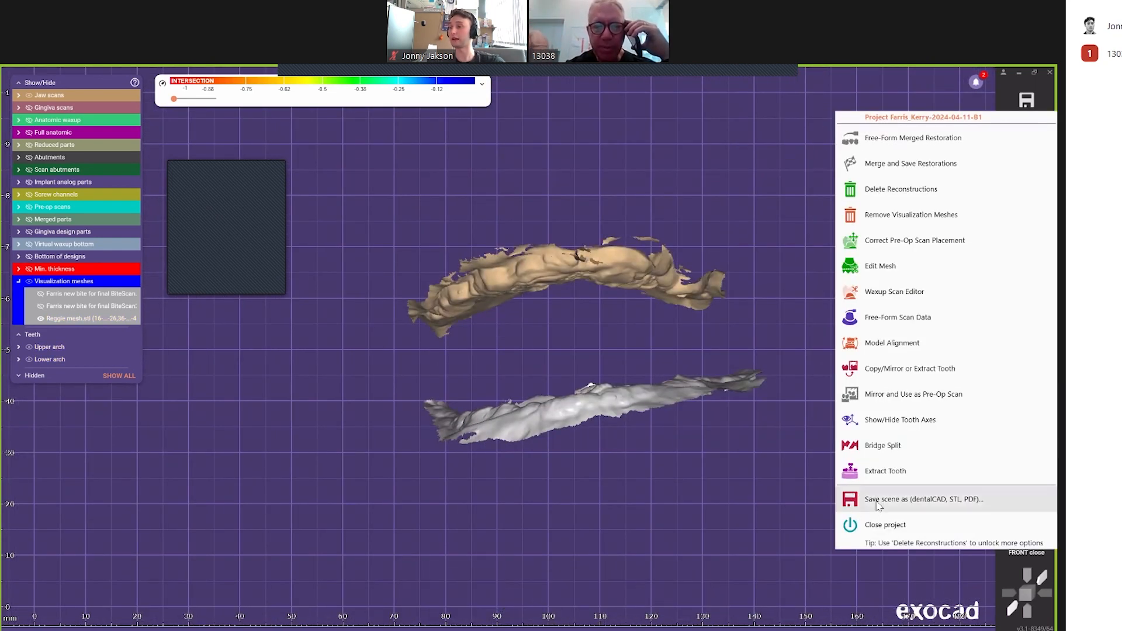
left_click(667, 527)
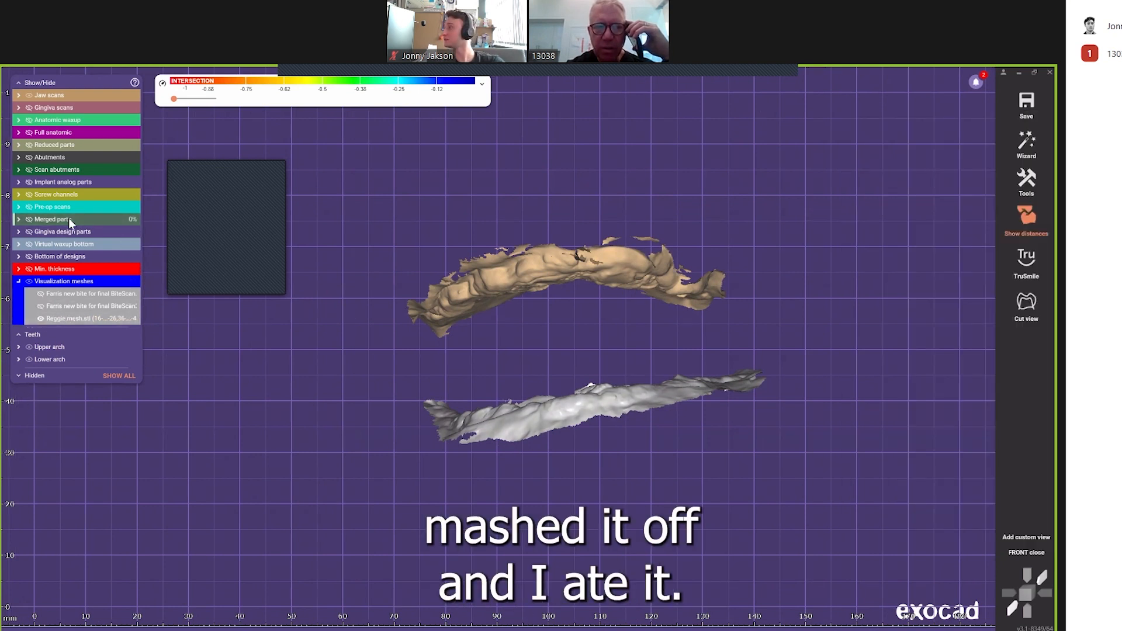
right_click(594, 403)
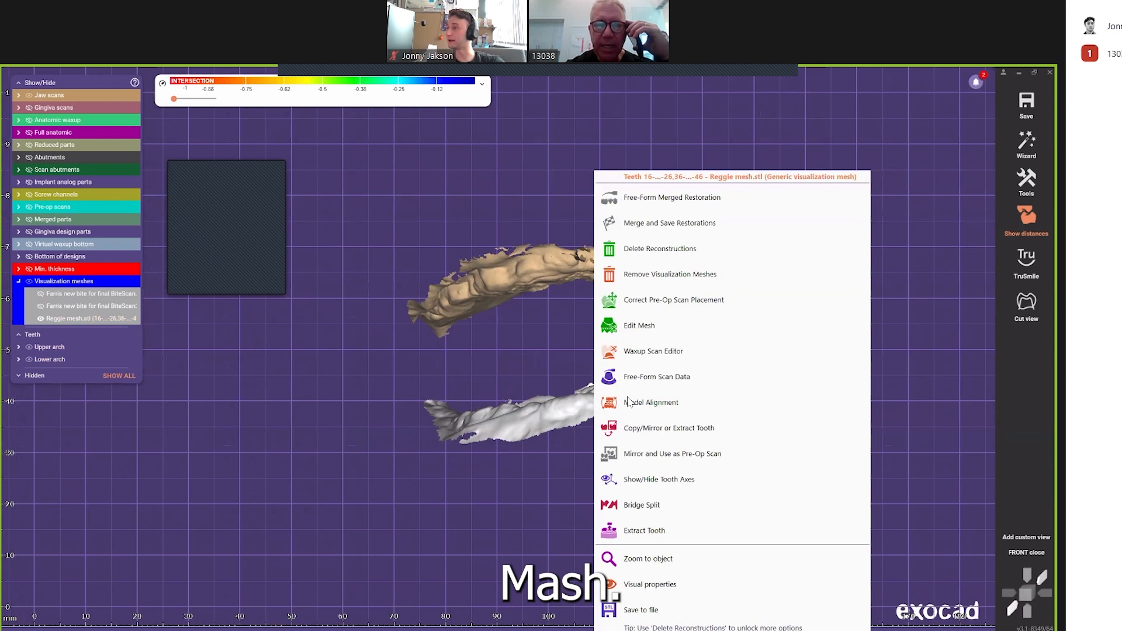
left_click(676, 326)
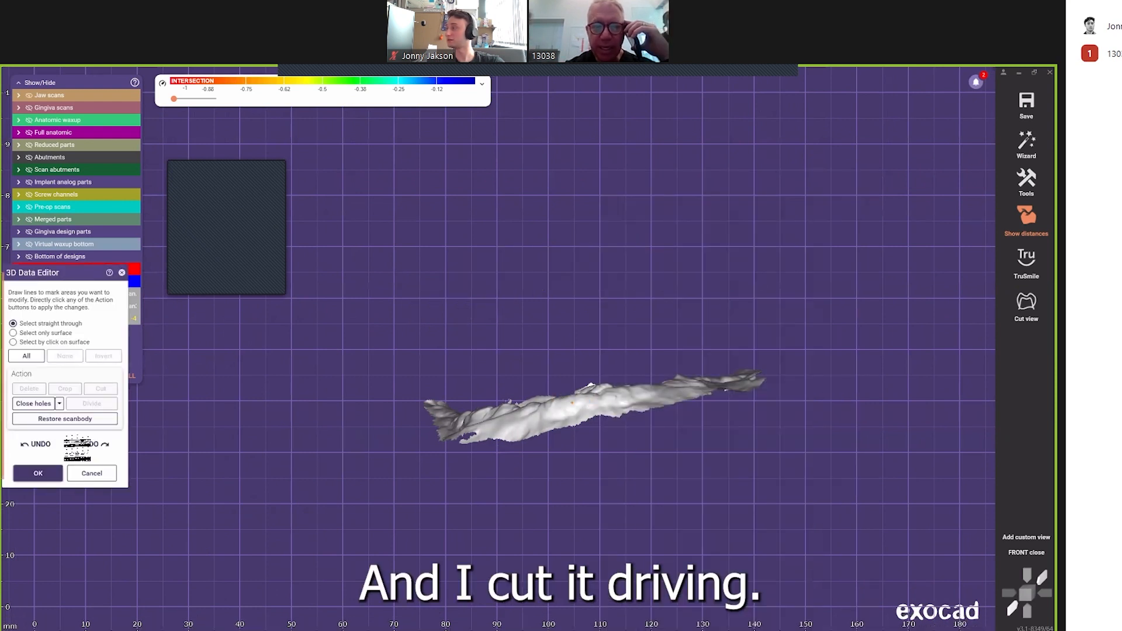
left_click(92, 472)
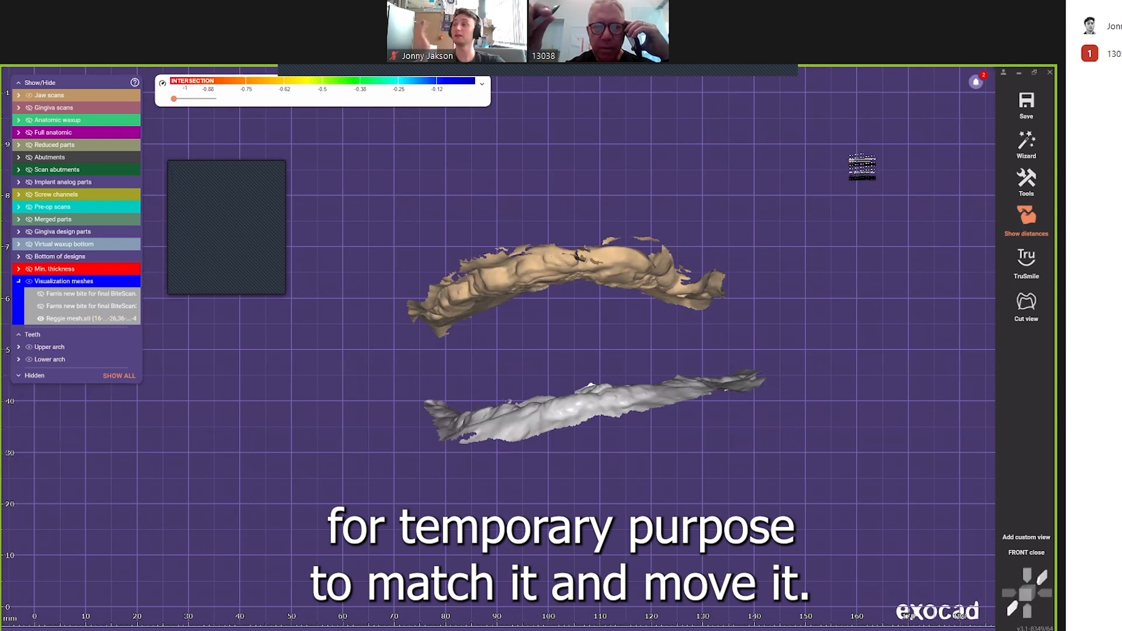
Step: Save only the visible objects of the scene as Plain STL named BA, using the original coordinate system of the scan data
right_click(863, 167)
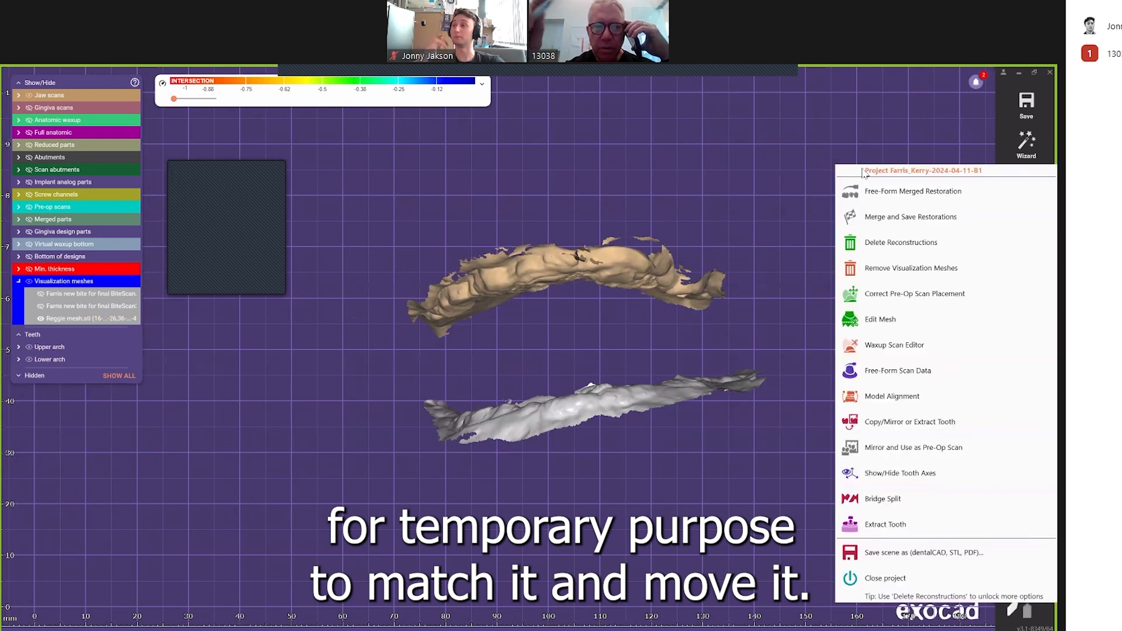
left_click(923, 552)
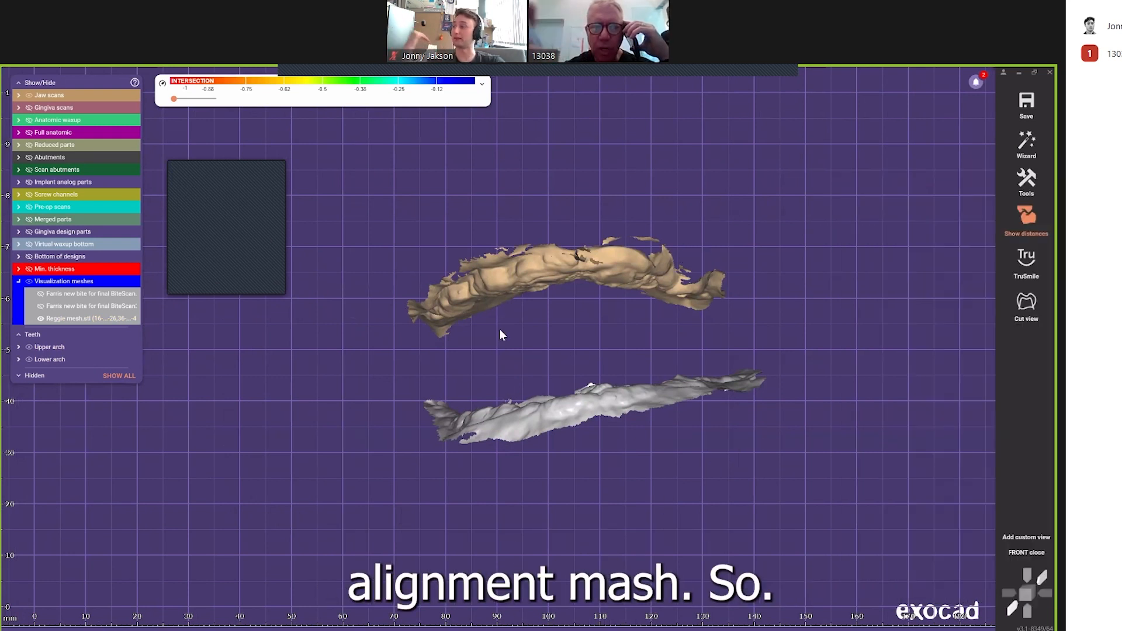
left_click(174, 323)
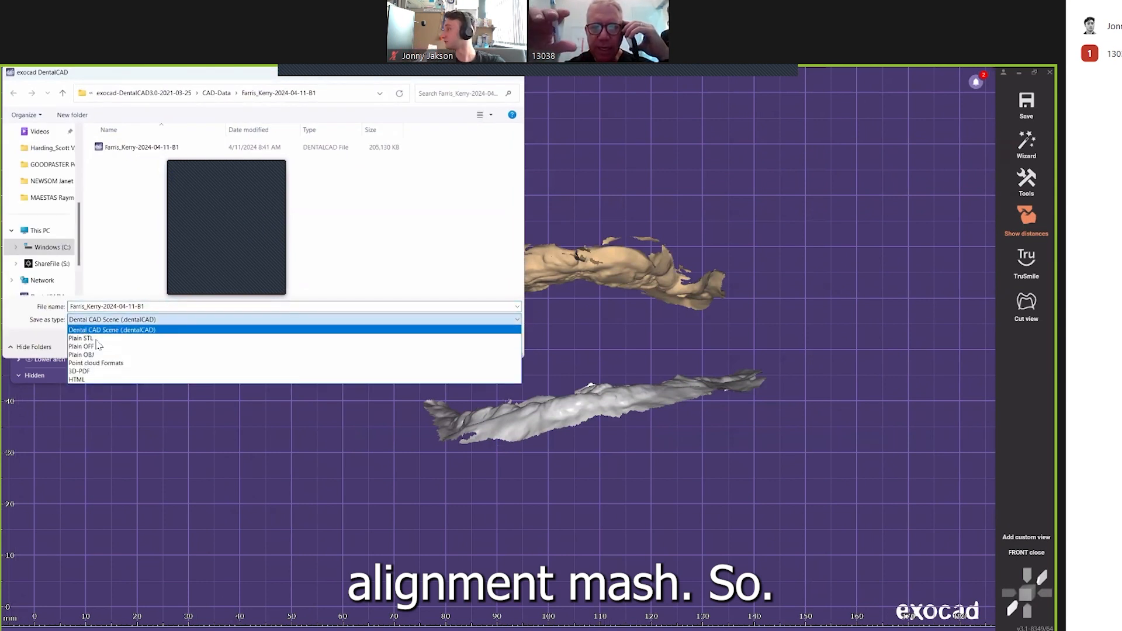
left_click(96, 339)
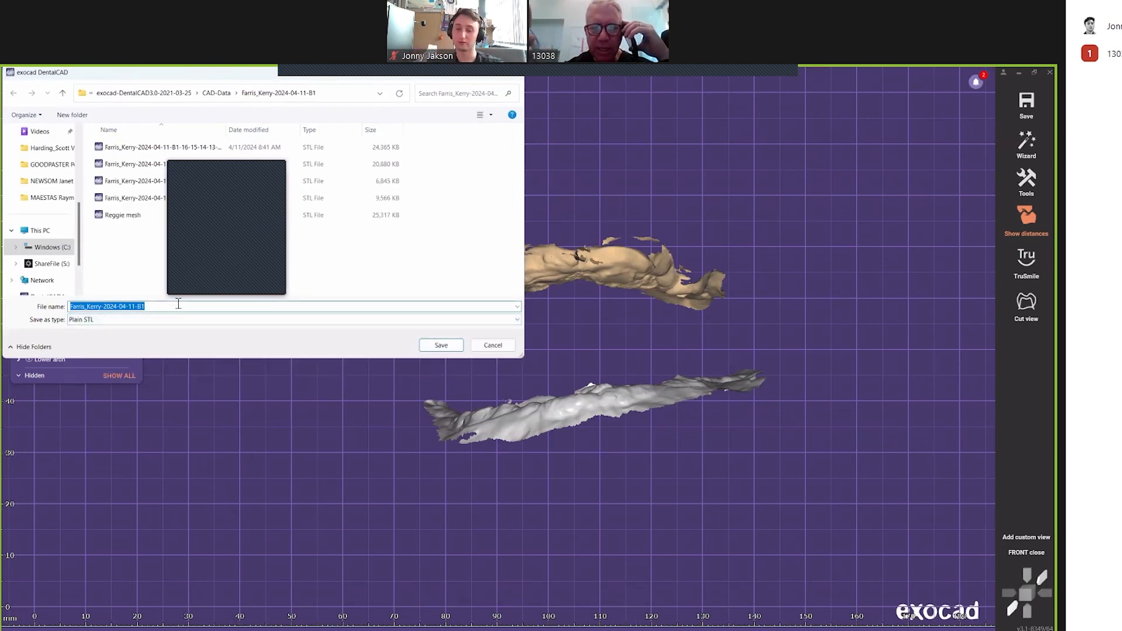
type("BA")
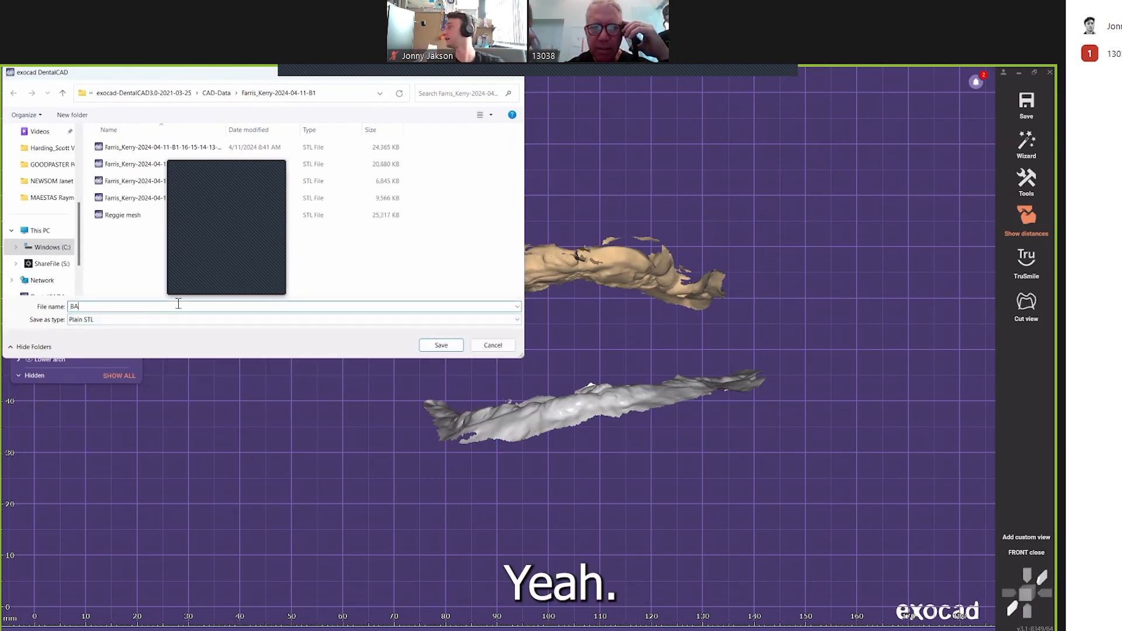
left_click(439, 345)
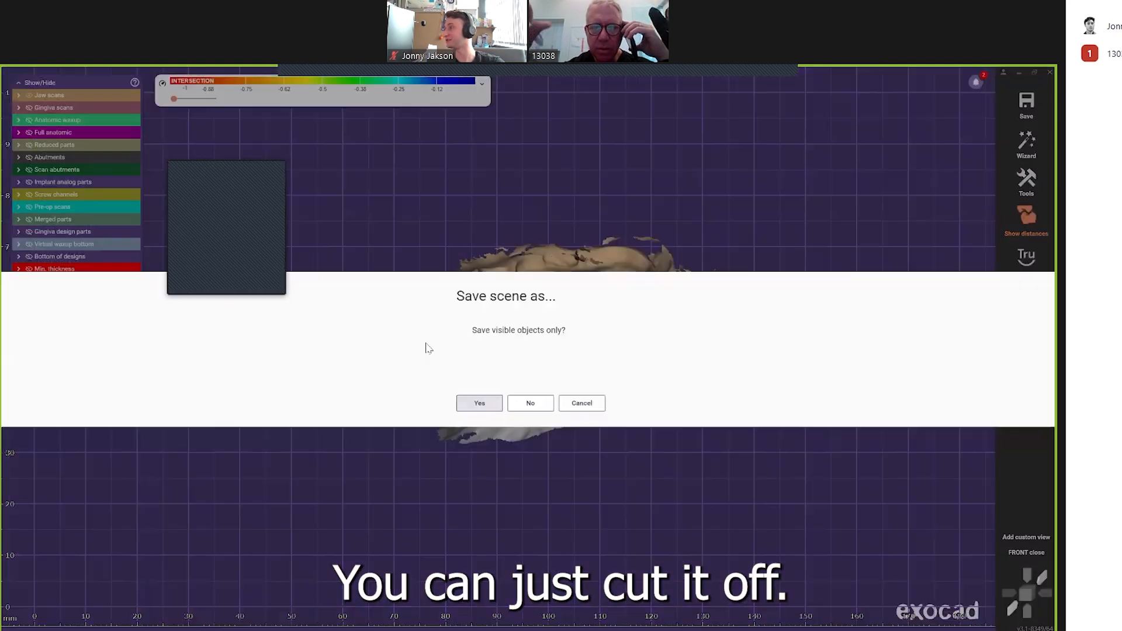
left_click(478, 408)
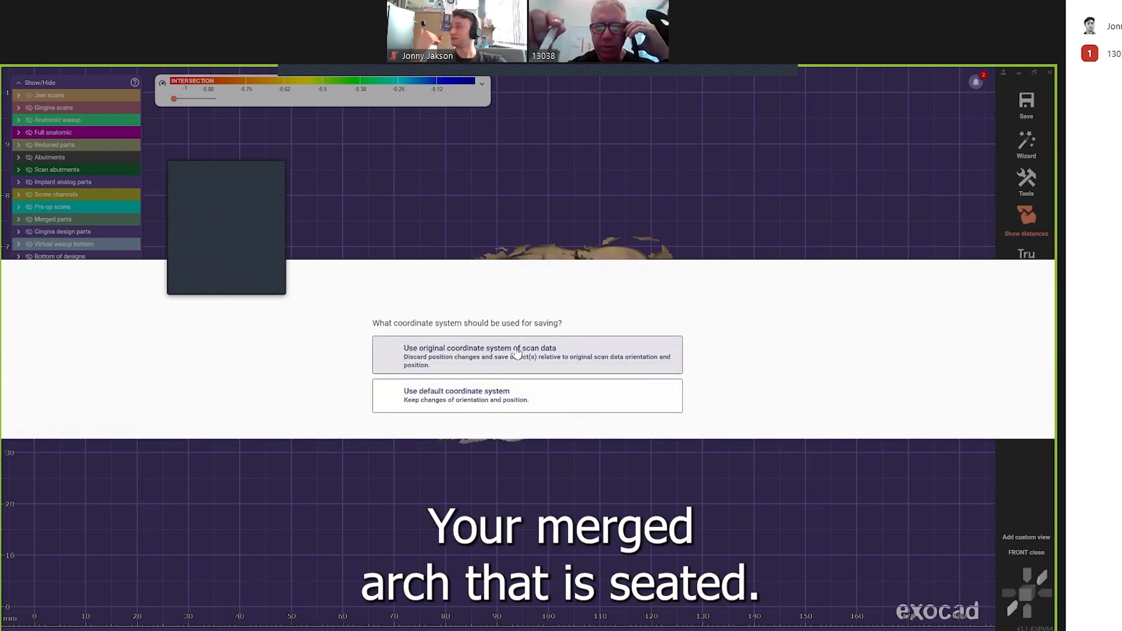
left_click(514, 346)
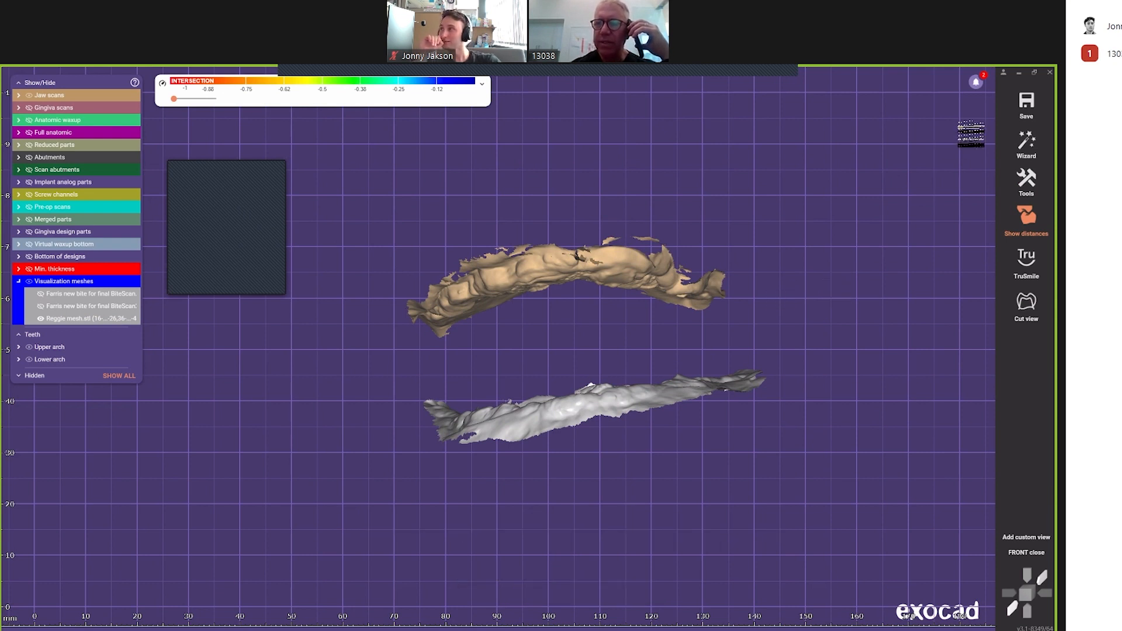
Step: Check the project folder for the saved BA file in Plain STL format, and leave without saving the scene again
left_click(1027, 178)
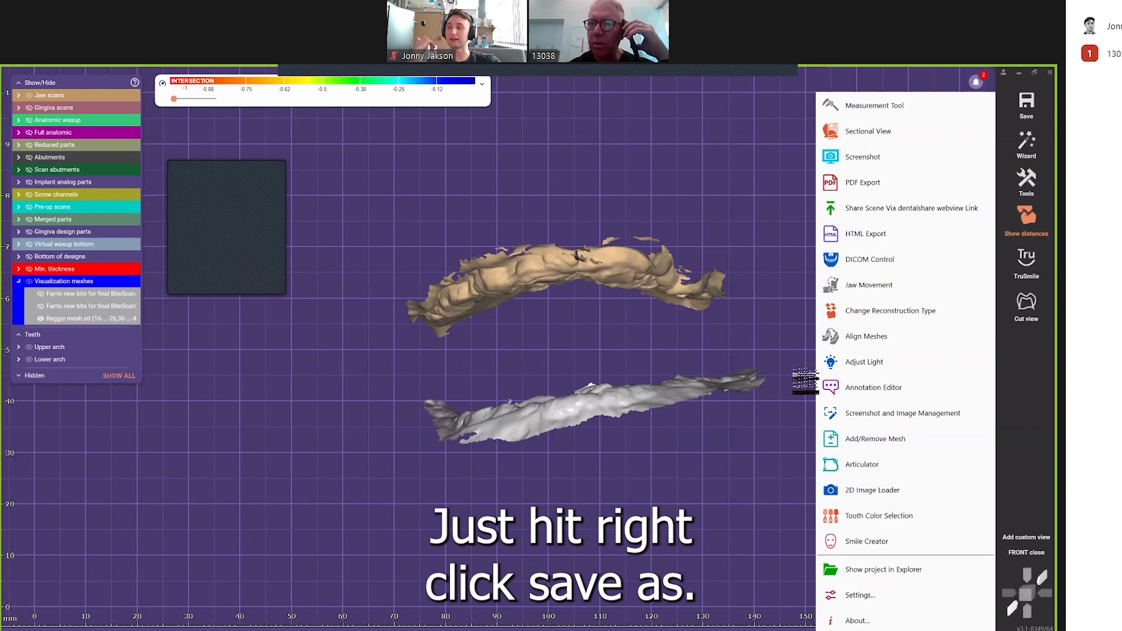
right_click(710, 169)
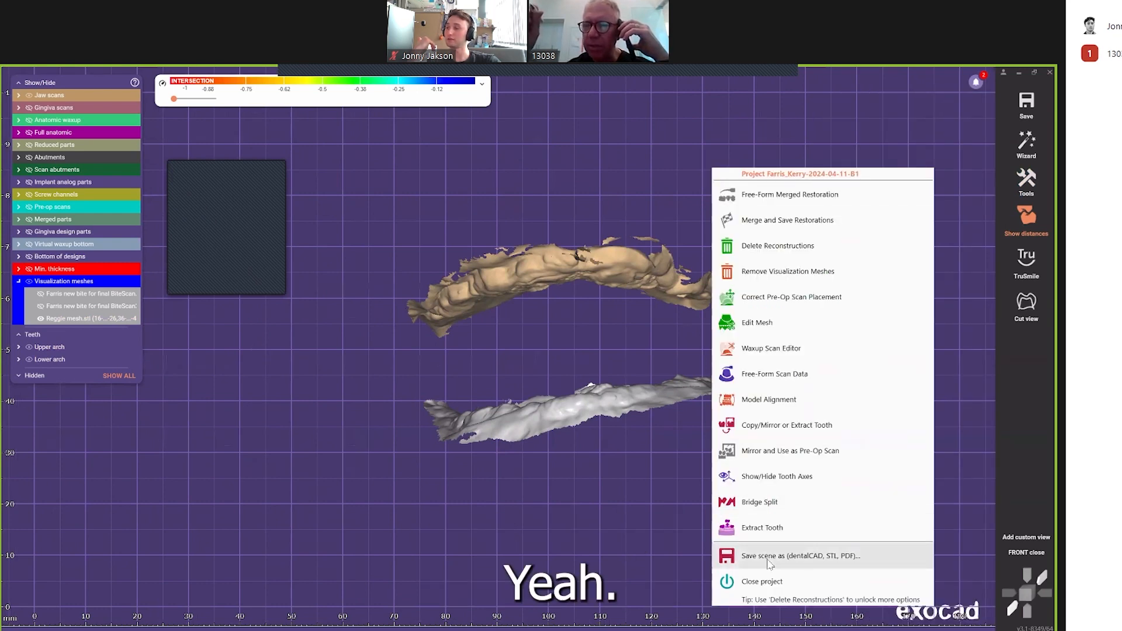
left_click(793, 564)
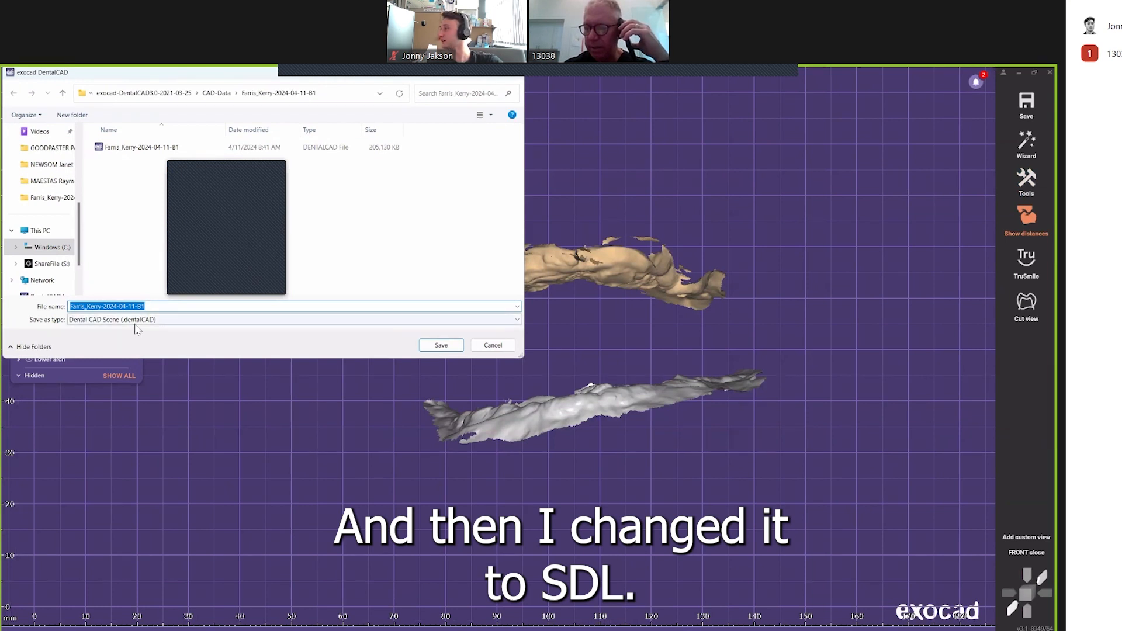
left_click(136, 320)
left_click(129, 334)
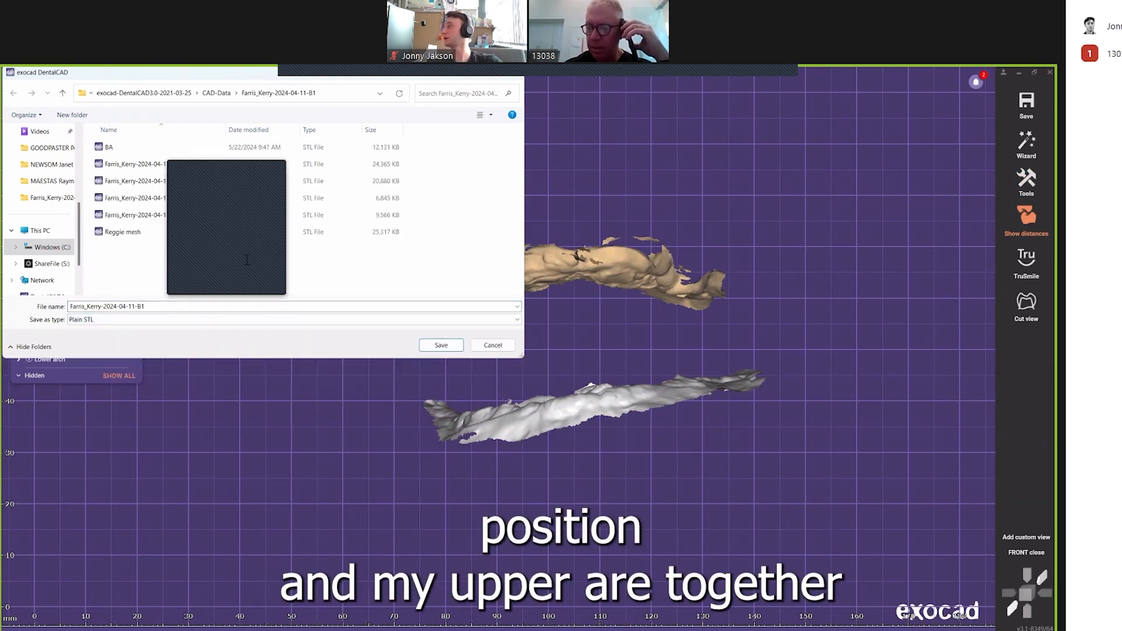
left_click(110, 149)
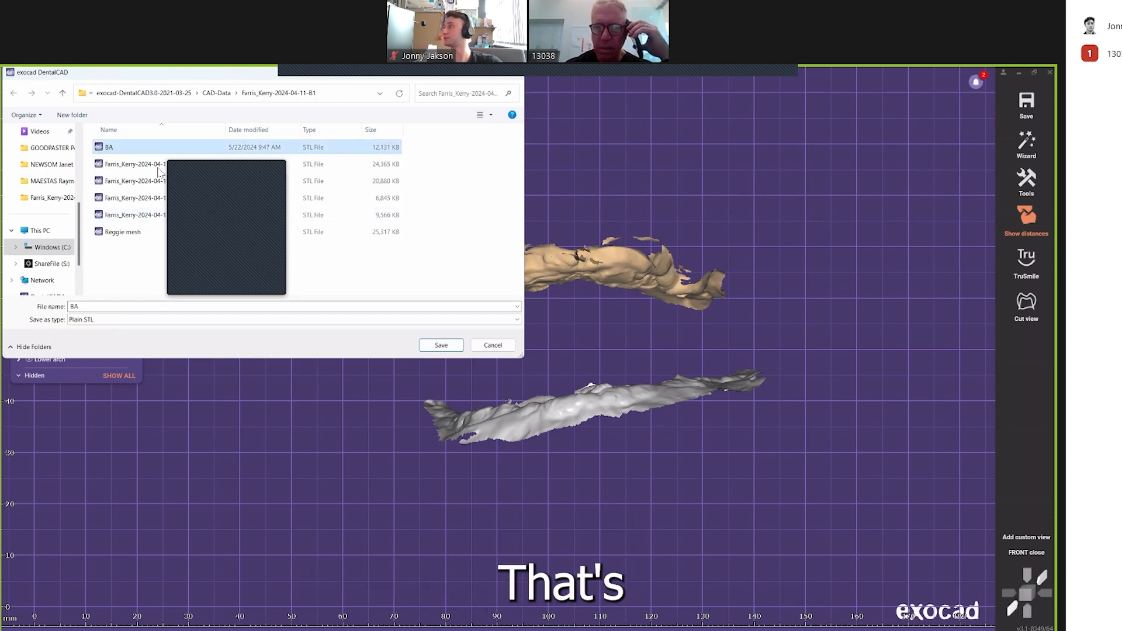
left_click(490, 347)
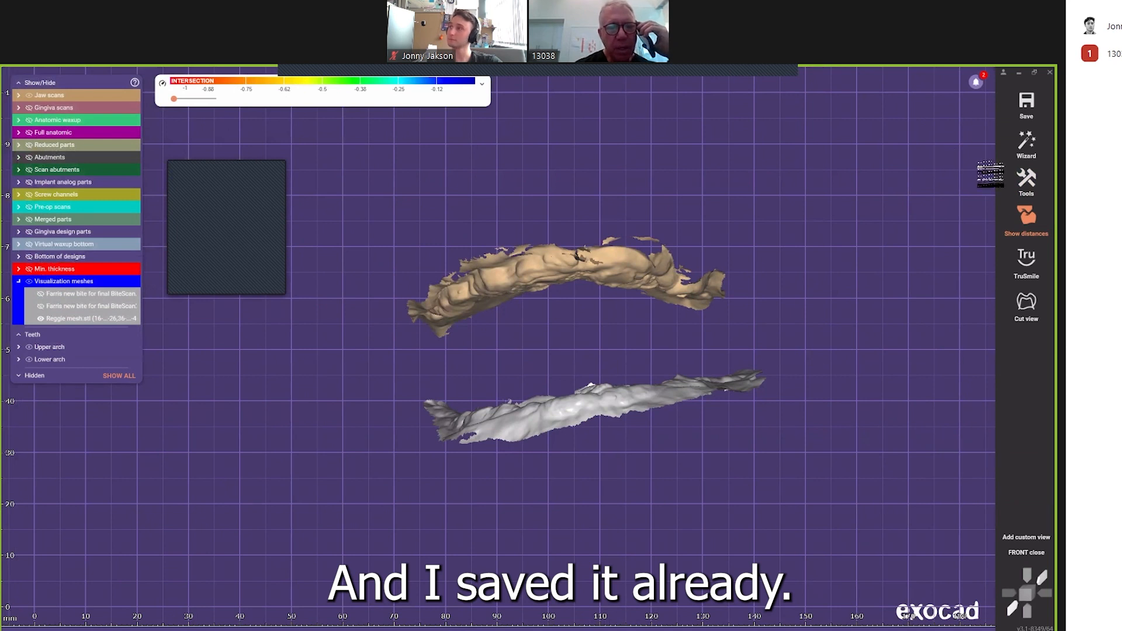
Step: Load the BA STL into the scene as a Bite alignment scan, with the mesh stored relative to the scan data
left_click(1027, 178)
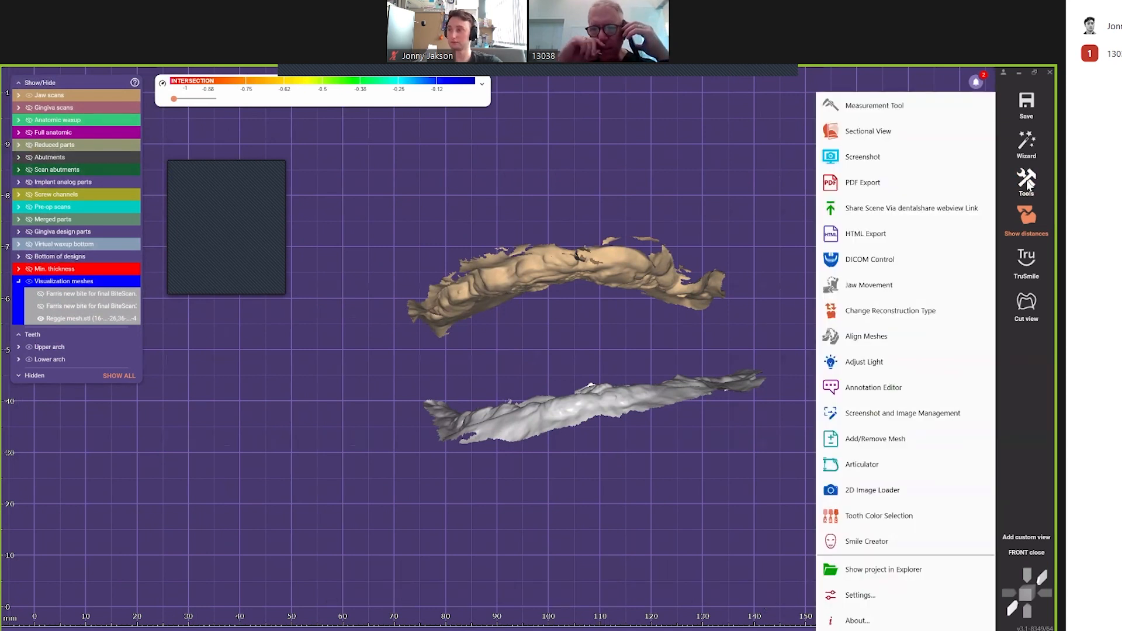
left_click(879, 441)
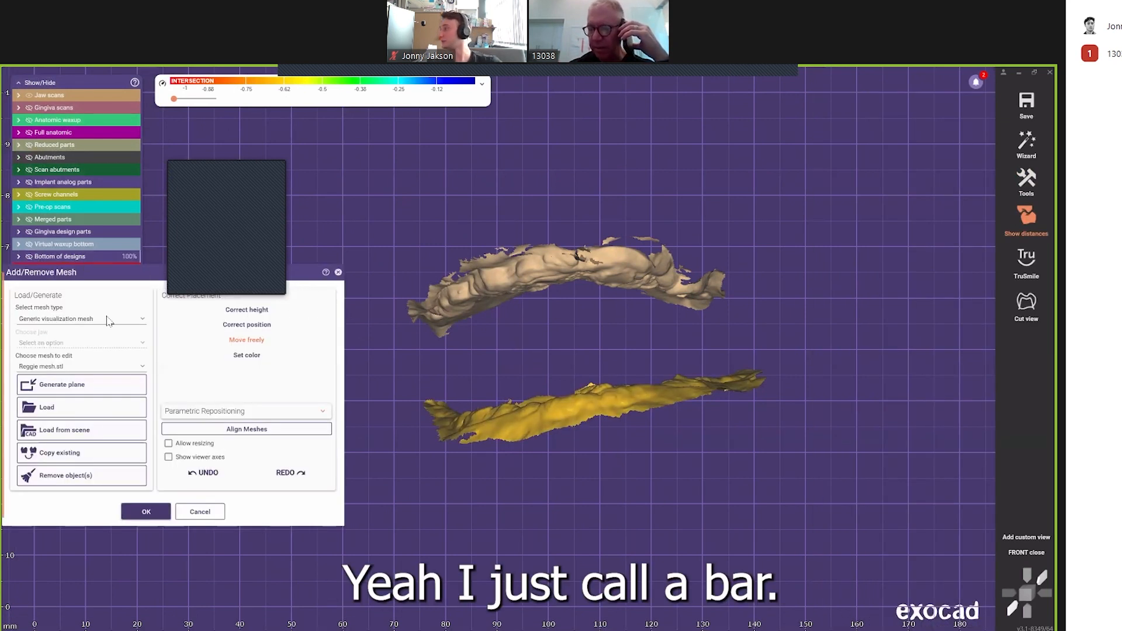
left_click(100, 318)
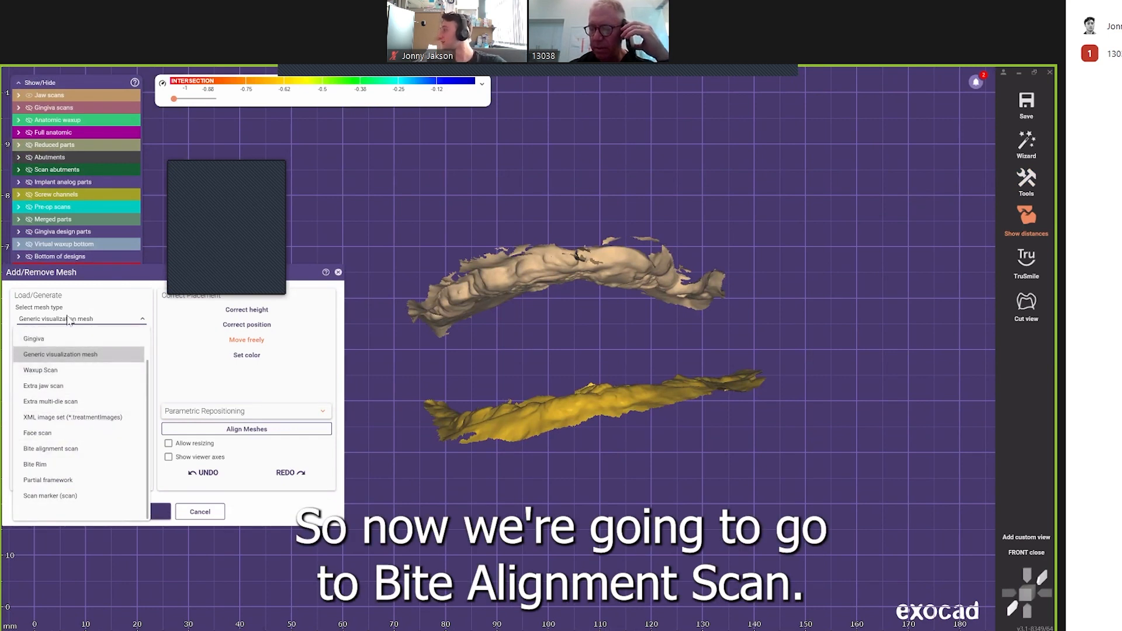
left_click(59, 449)
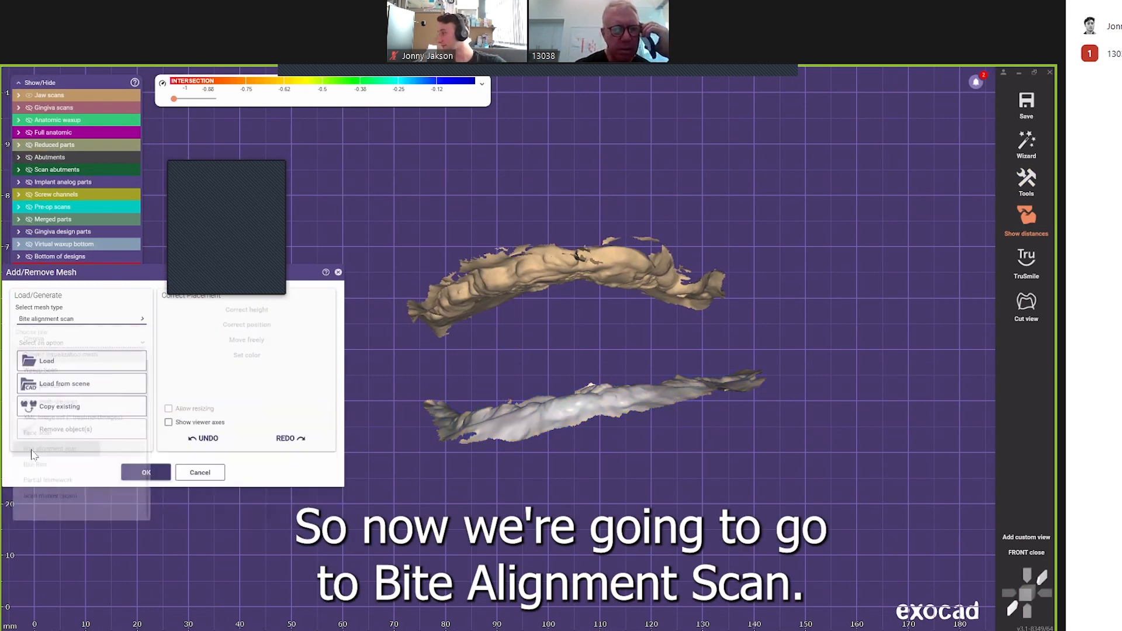
left_click(47, 361)
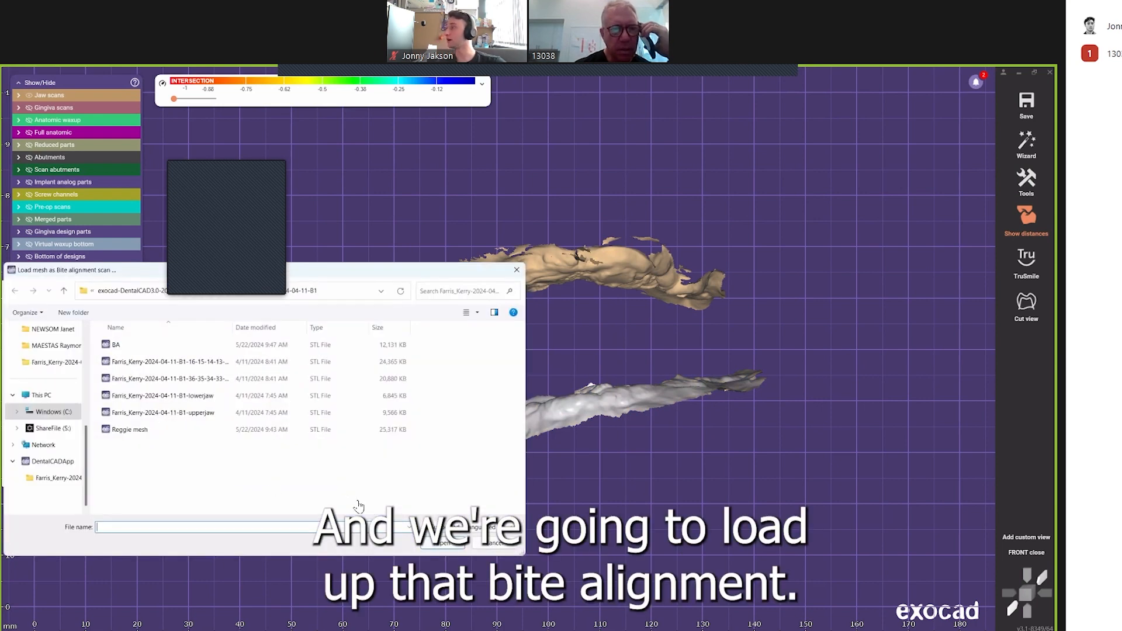
double_click(117, 345)
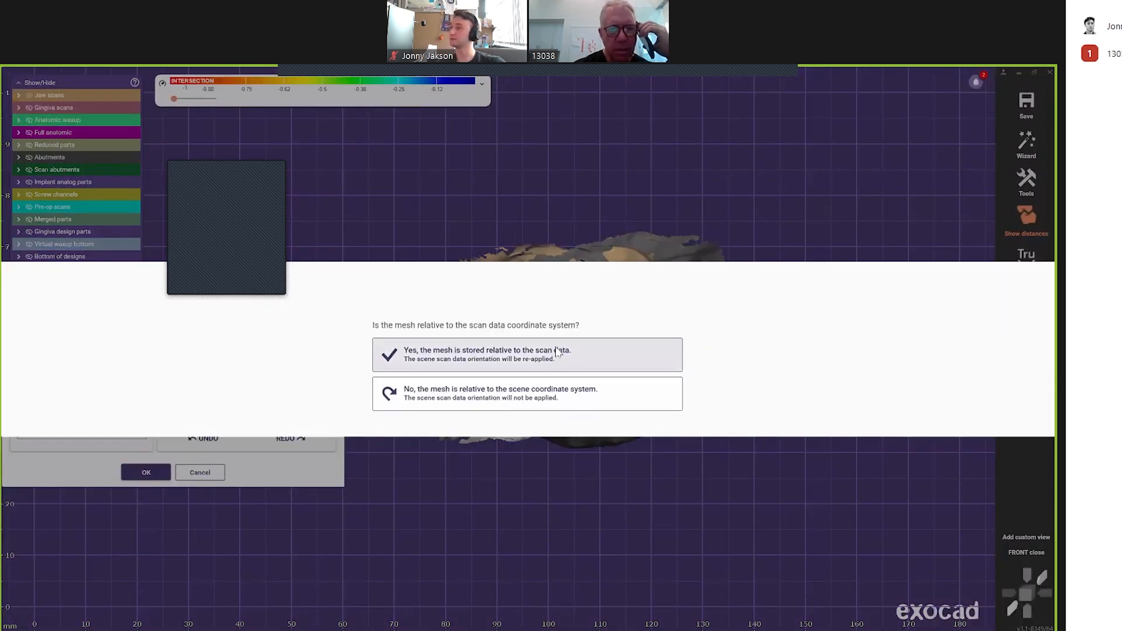
left_click(533, 366)
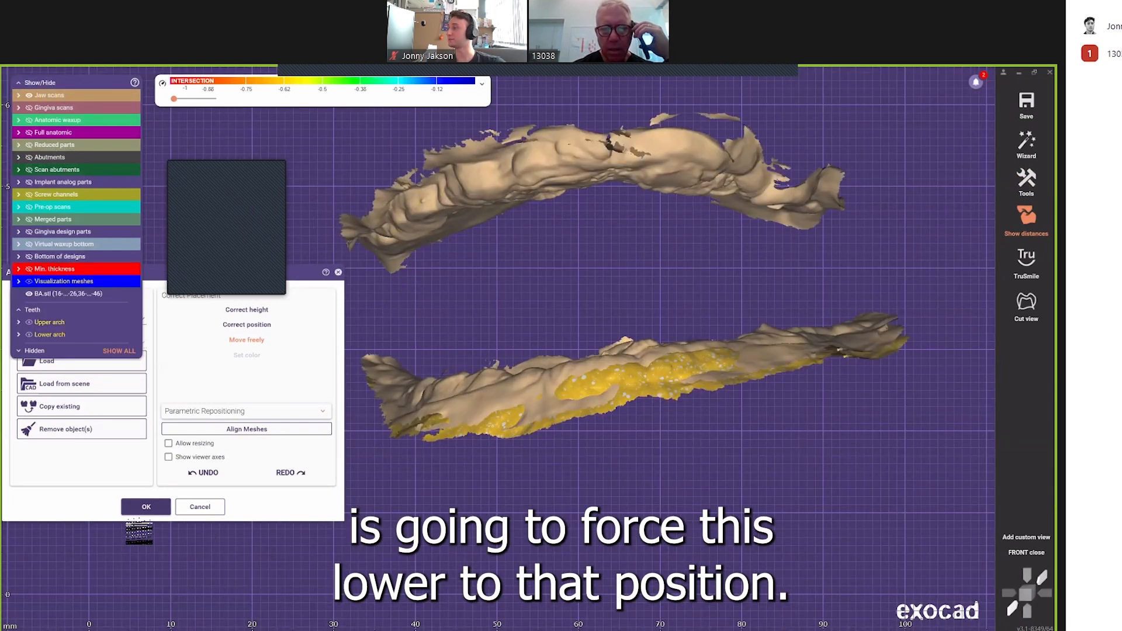
Step: Re-match the jaws with the loaded bite scan's position as reference, and align the lower jaw scan to it with one common point
left_click(148, 507)
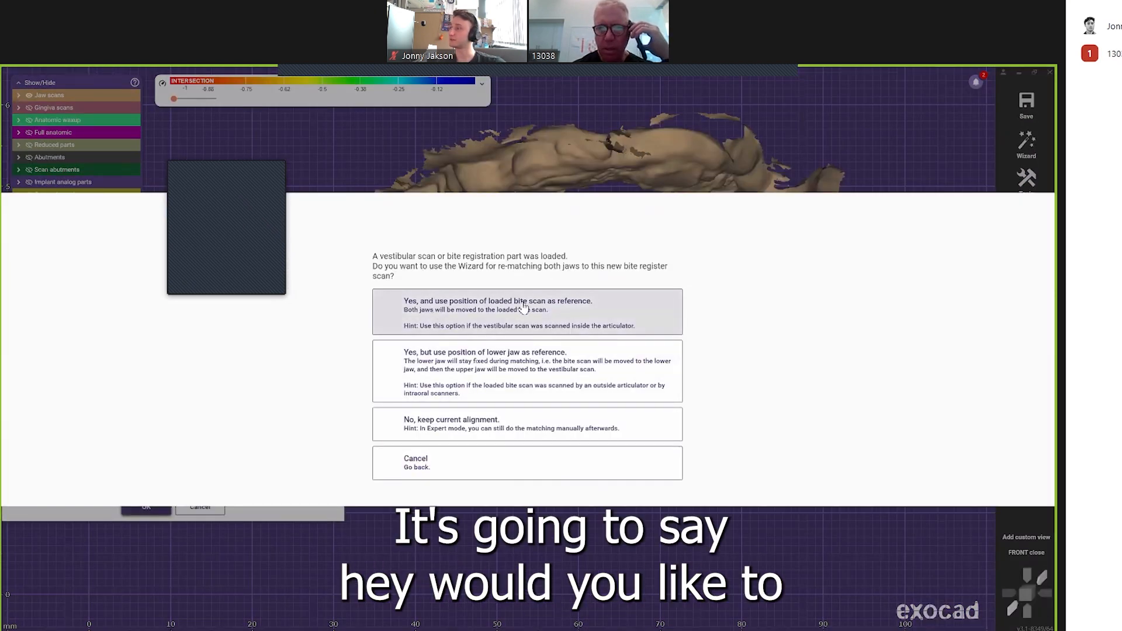
left_click(576, 311)
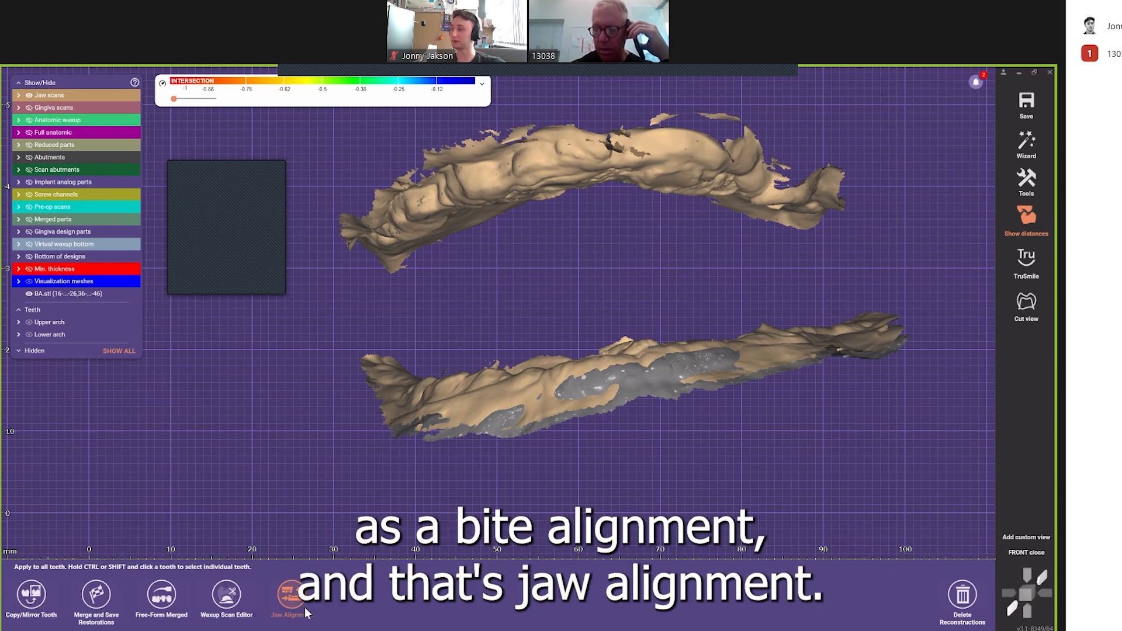
left_click(288, 597)
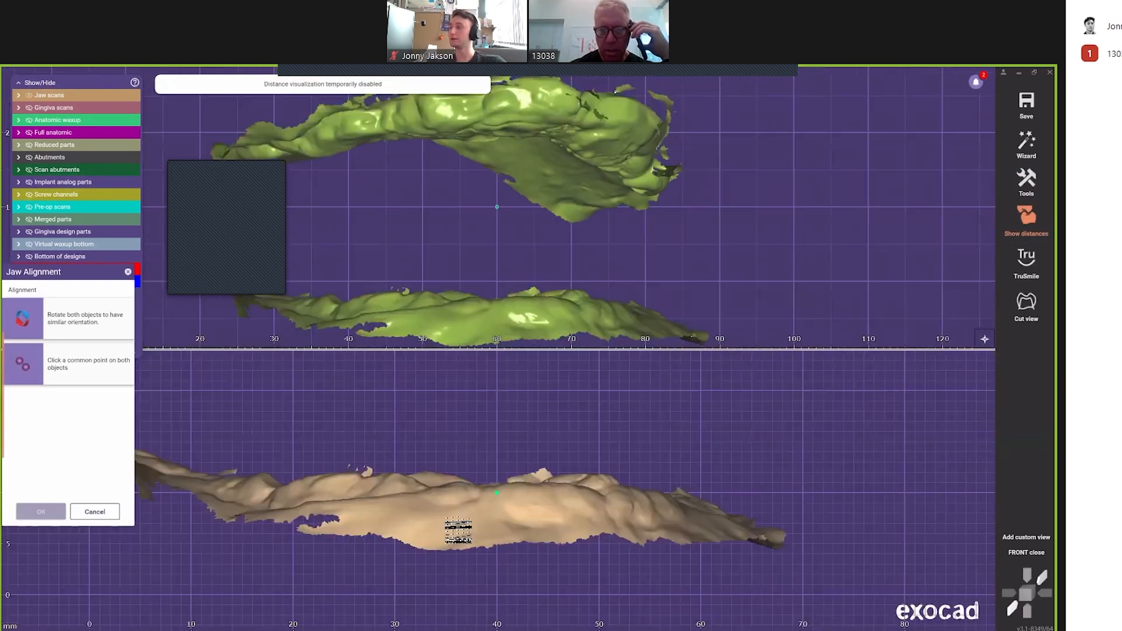
left_click(402, 480)
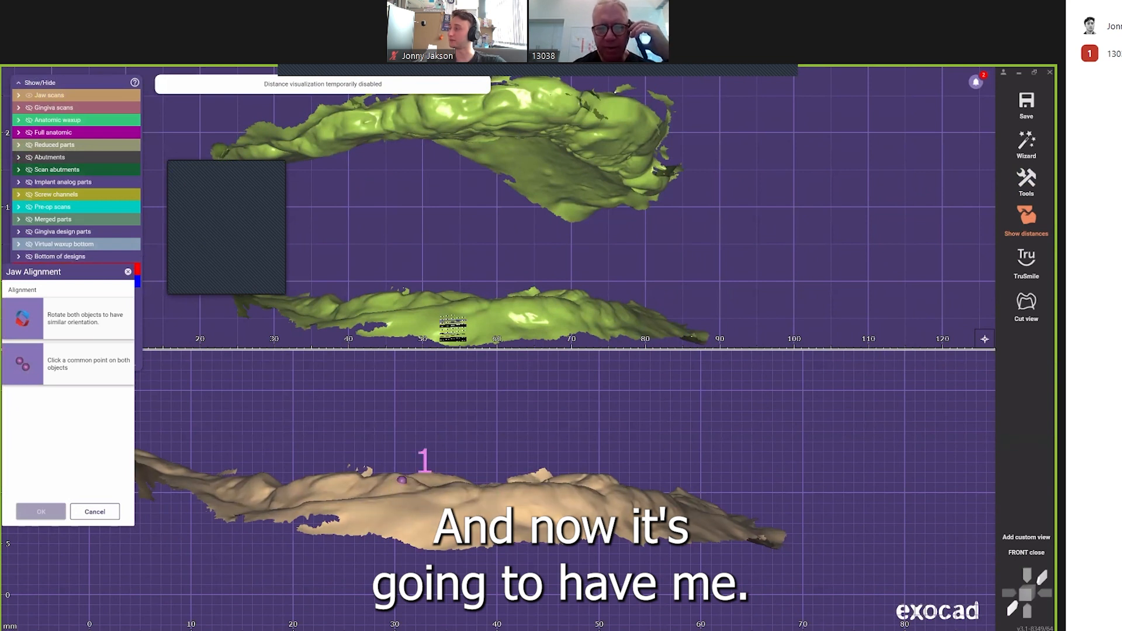
left_click(429, 298)
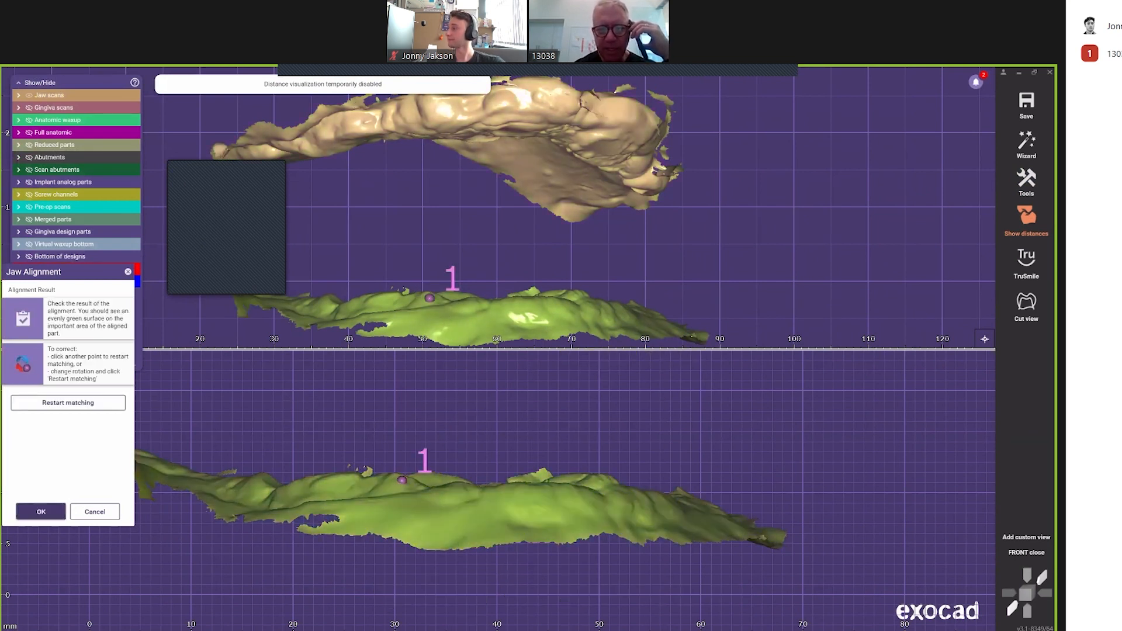
left_click(40, 512)
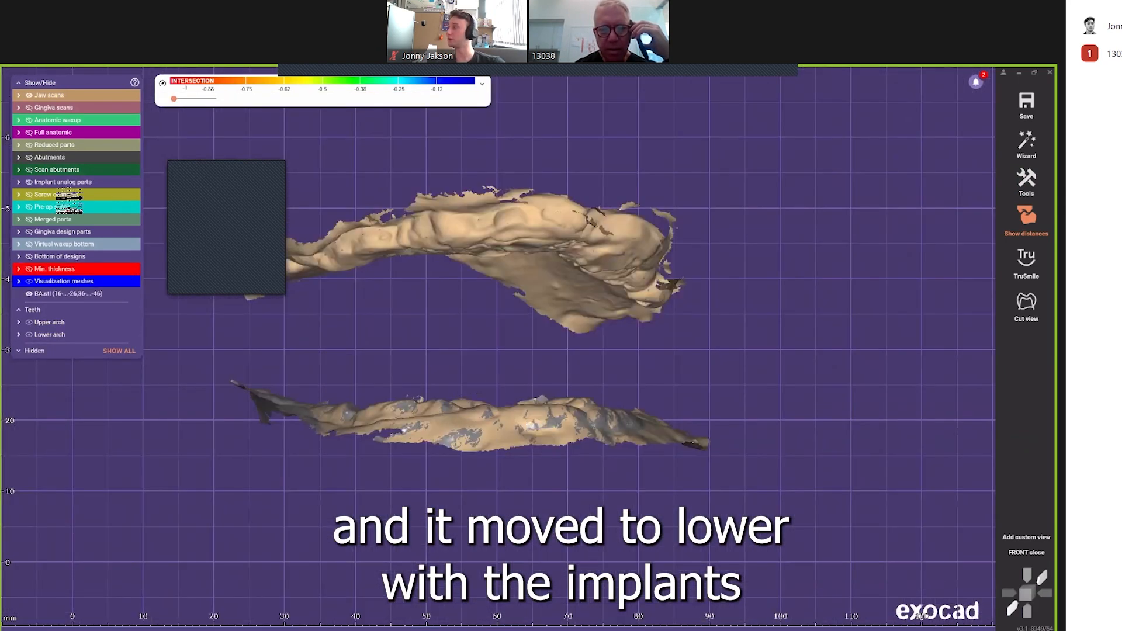
Step: Show the abutments and align the upper jaw scan to the bite alignment scan with one common point at the front of the palate
left_click(76, 156)
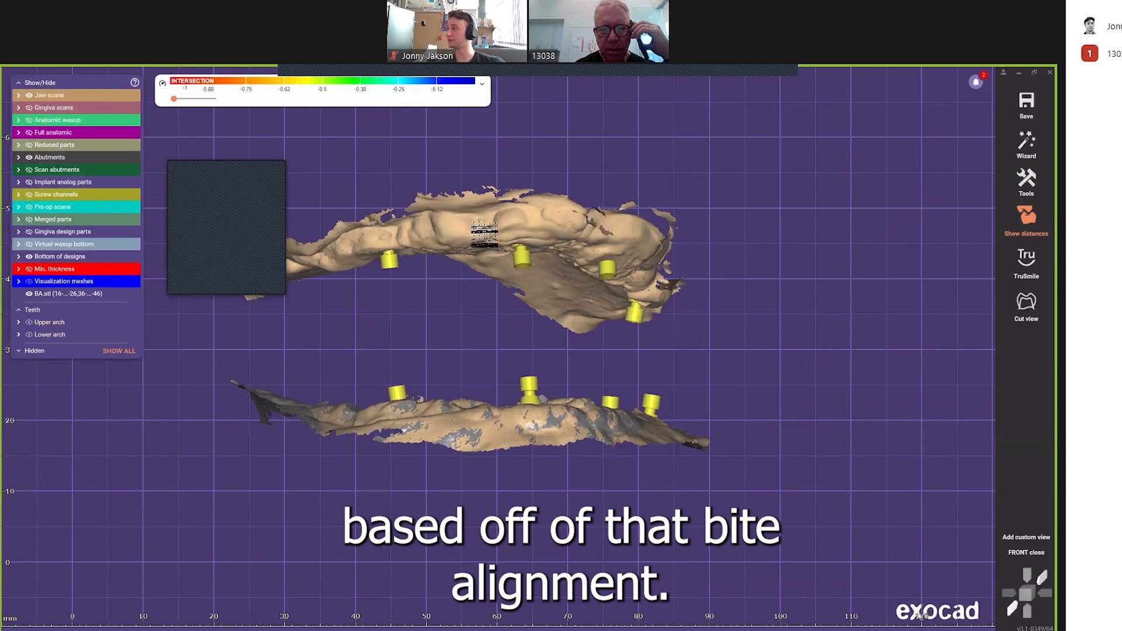
mouse_move(342, 600)
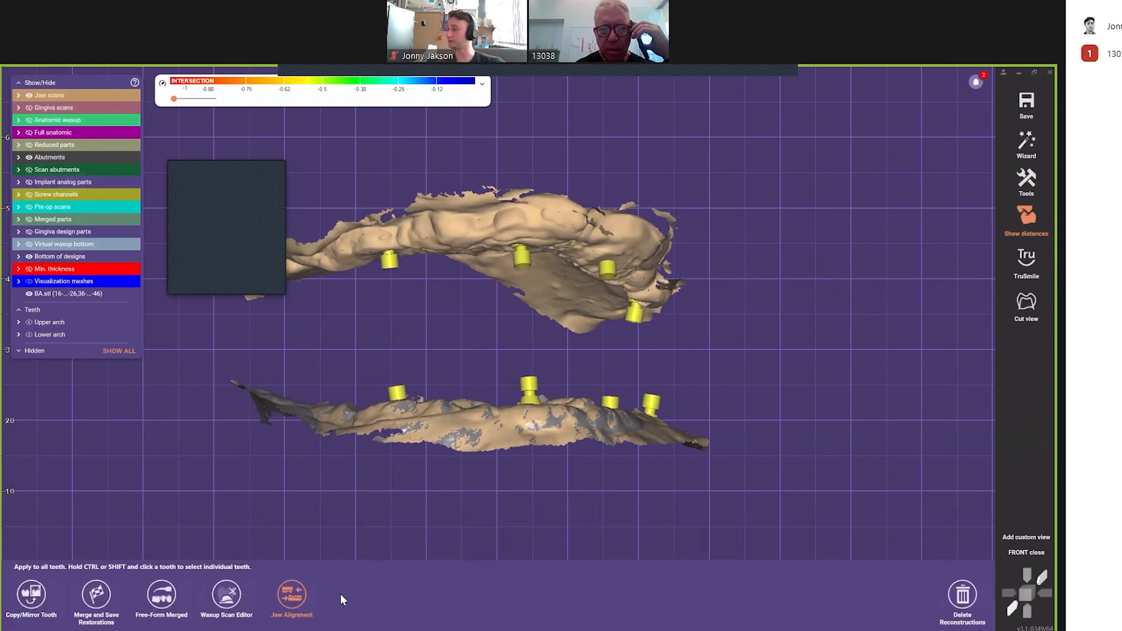
left_click(292, 595)
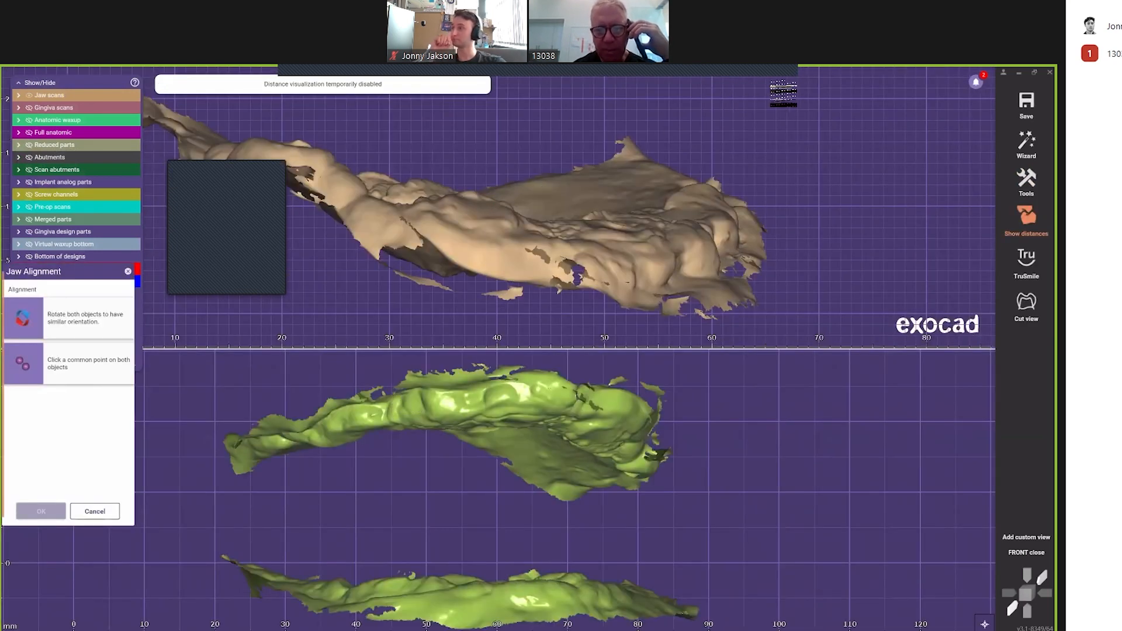
right_click_drag(888, 159, 729, 196)
scroll(751, 175, "down", 5)
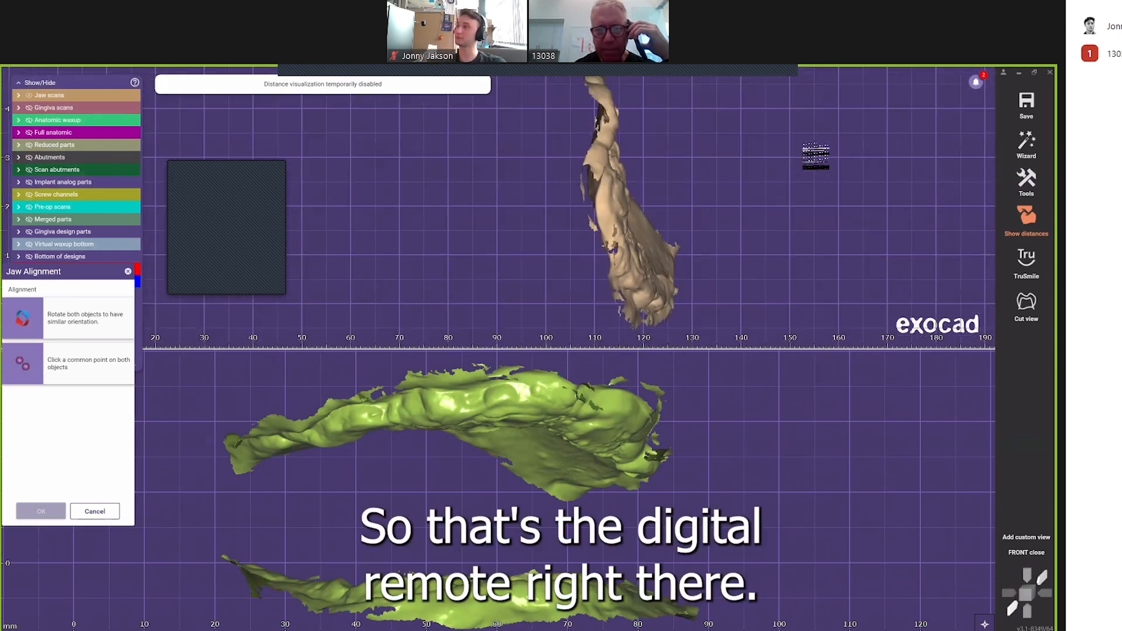
right_click_drag(878, 156, 616, 258)
scroll(596, 246, "down", 4)
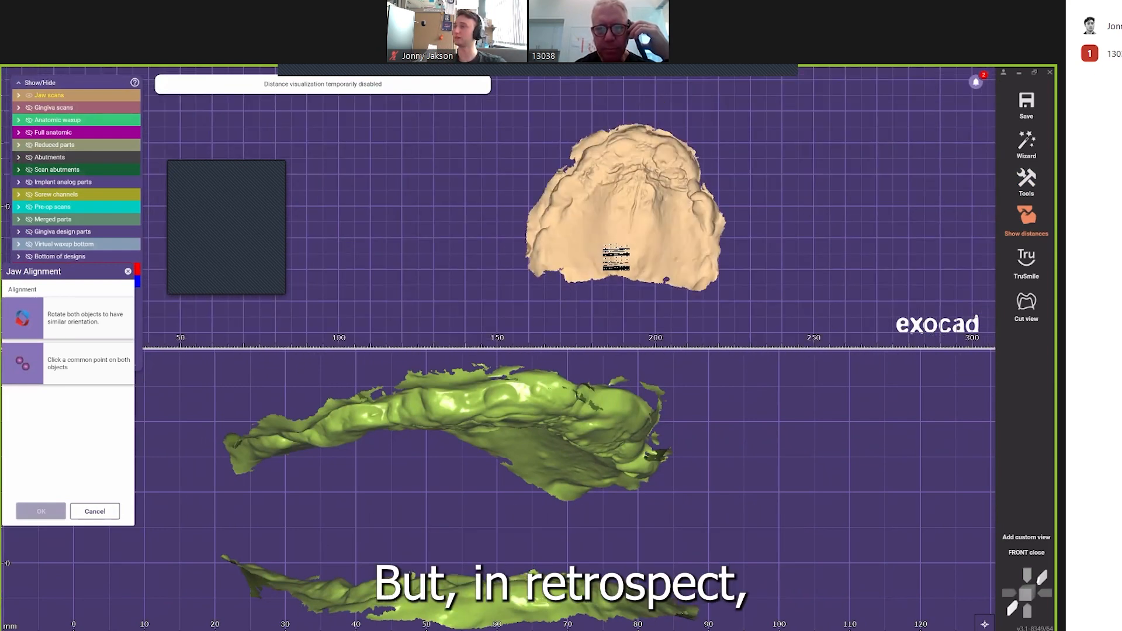
right_click_drag(549, 404, 540, 432)
scroll(536, 420, "down", 4)
scroll(519, 397, "up", 3)
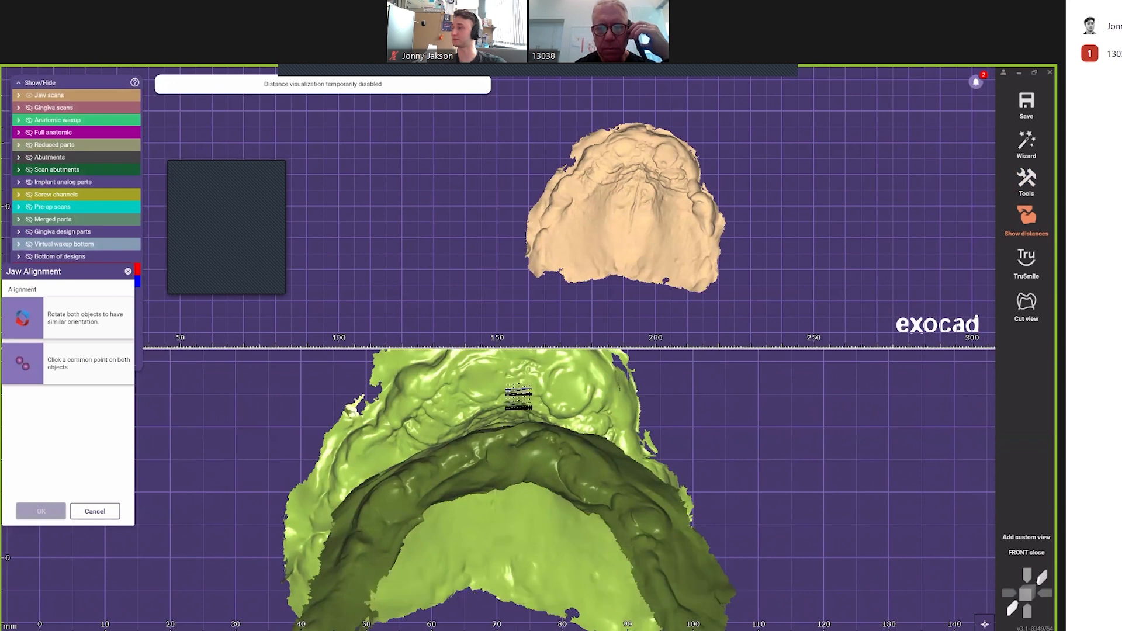
left_click(514, 388)
scroll(637, 155, "up", 1)
left_click(639, 151)
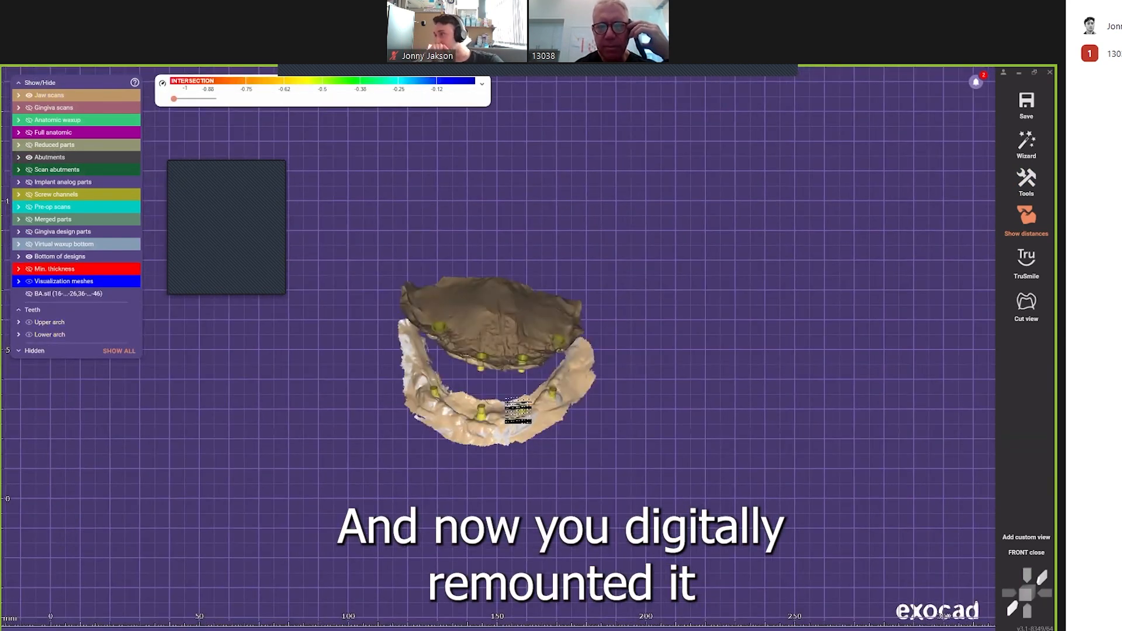
Step: Show the merged parts on the realigned jaws and examine how the upper and lower arches meet from the front
scroll(528, 389, "up", 3)
right_click_drag(503, 337, 535, 354)
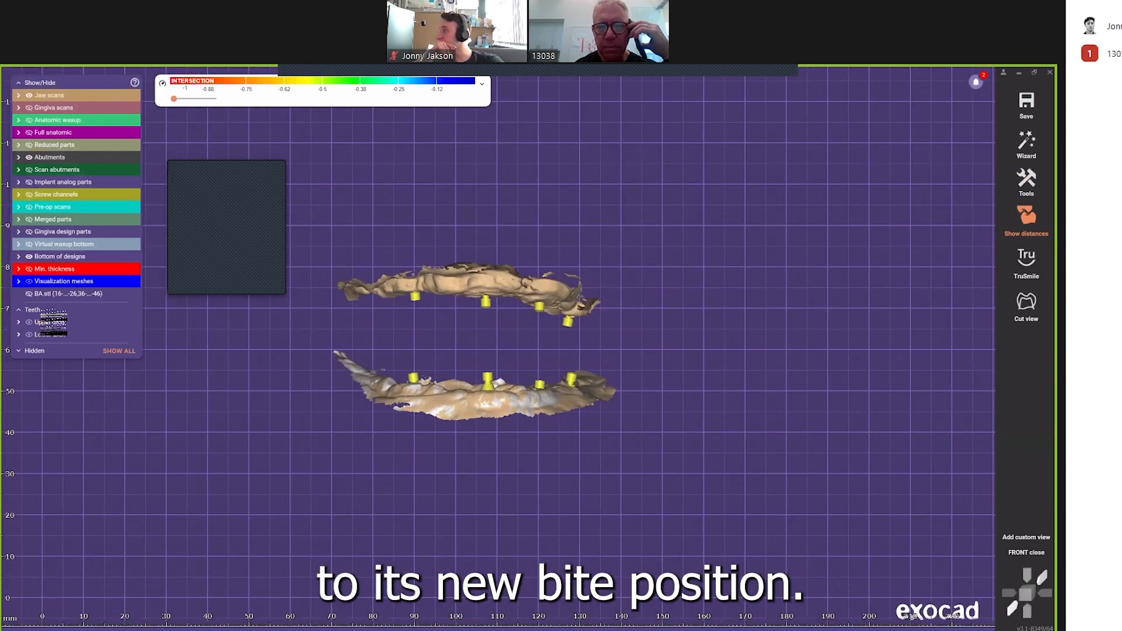
left_click(76, 221)
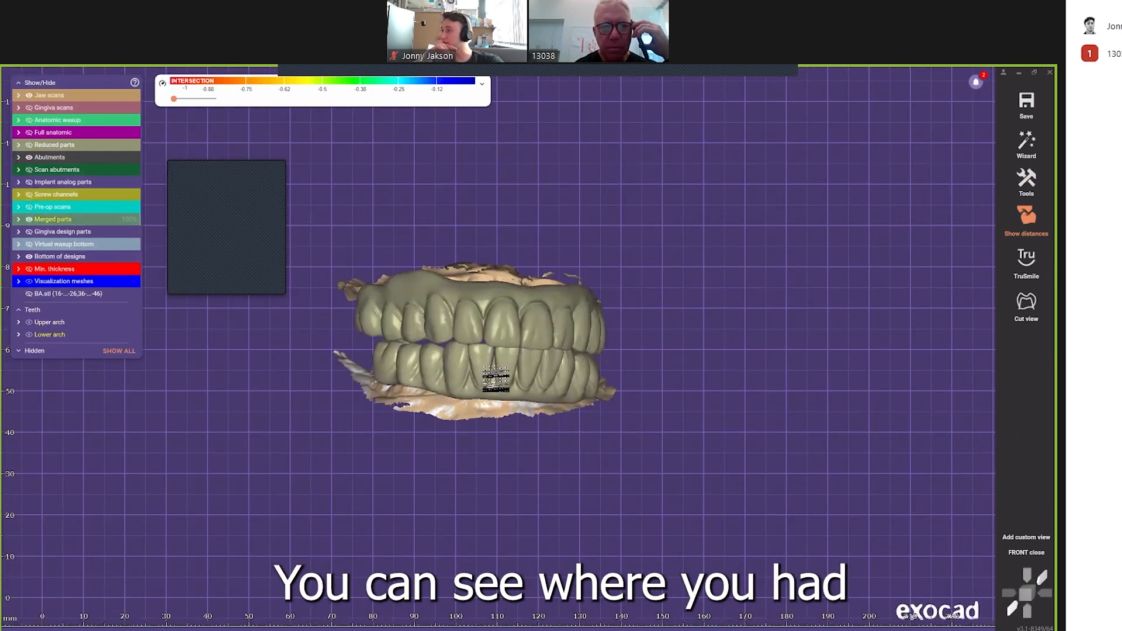
scroll(493, 385, "up", 3)
right_click_drag(492, 384, 495, 389)
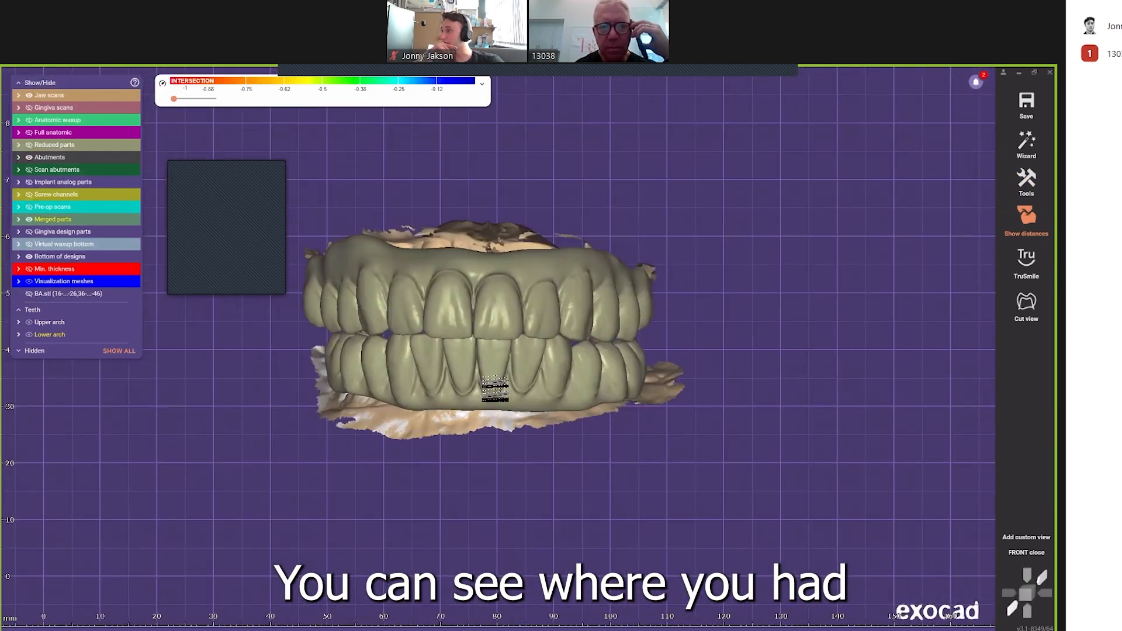
Step: Display both new bite visualization meshes over the merged parts and compare the fit from the front and from below
left_click(19, 282)
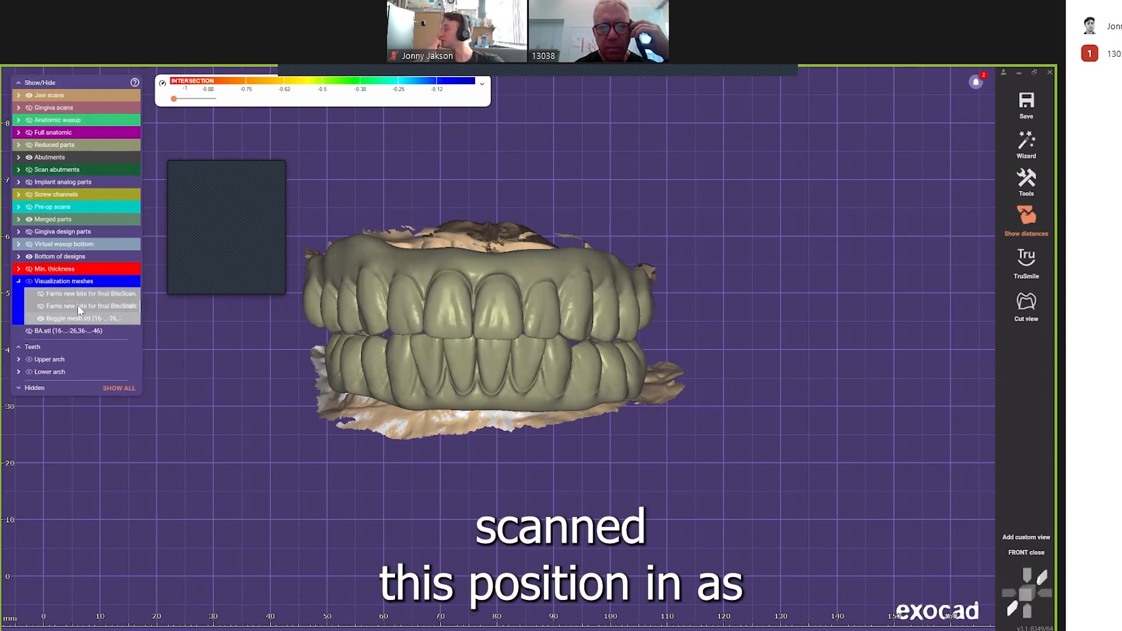
left_click(100, 309)
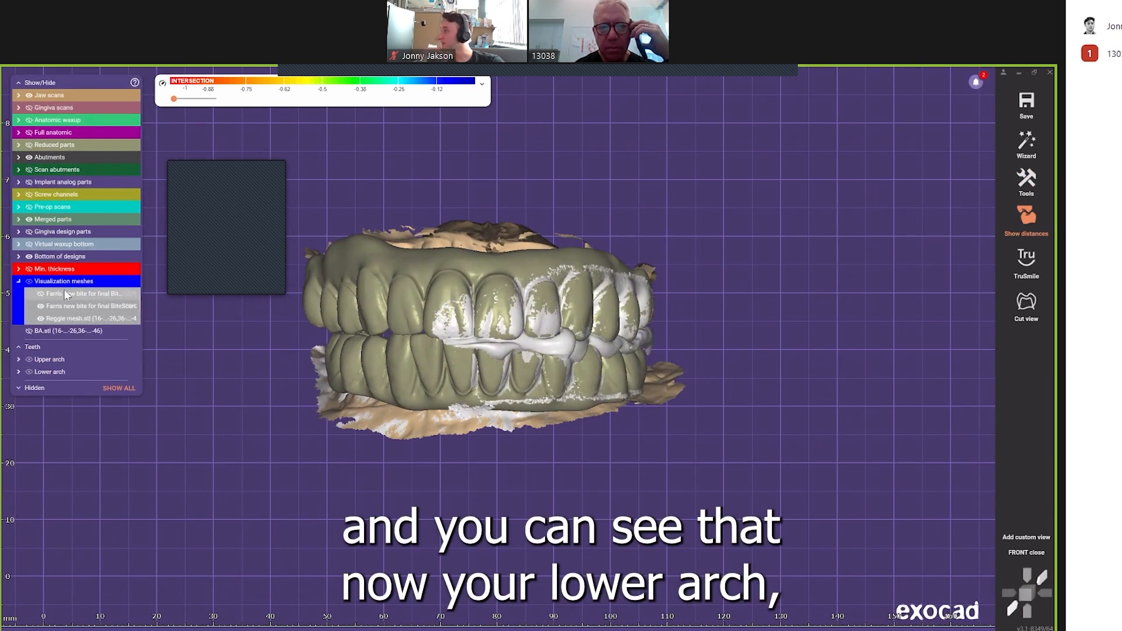
scroll(461, 365, "up", 1)
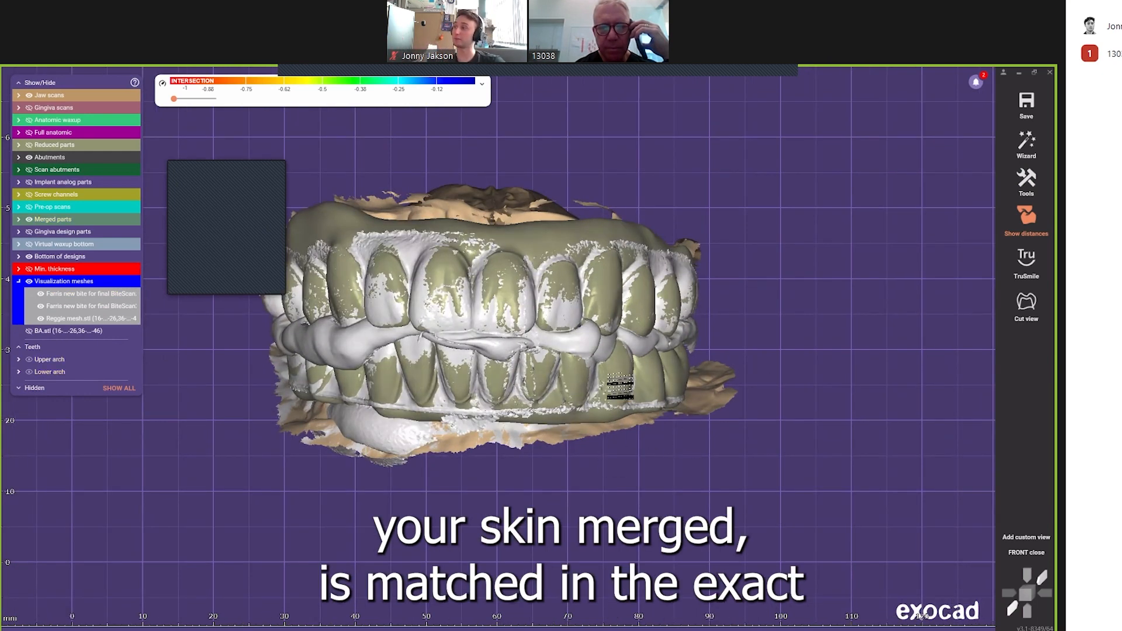
right_click_drag(580, 481, 396, 374)
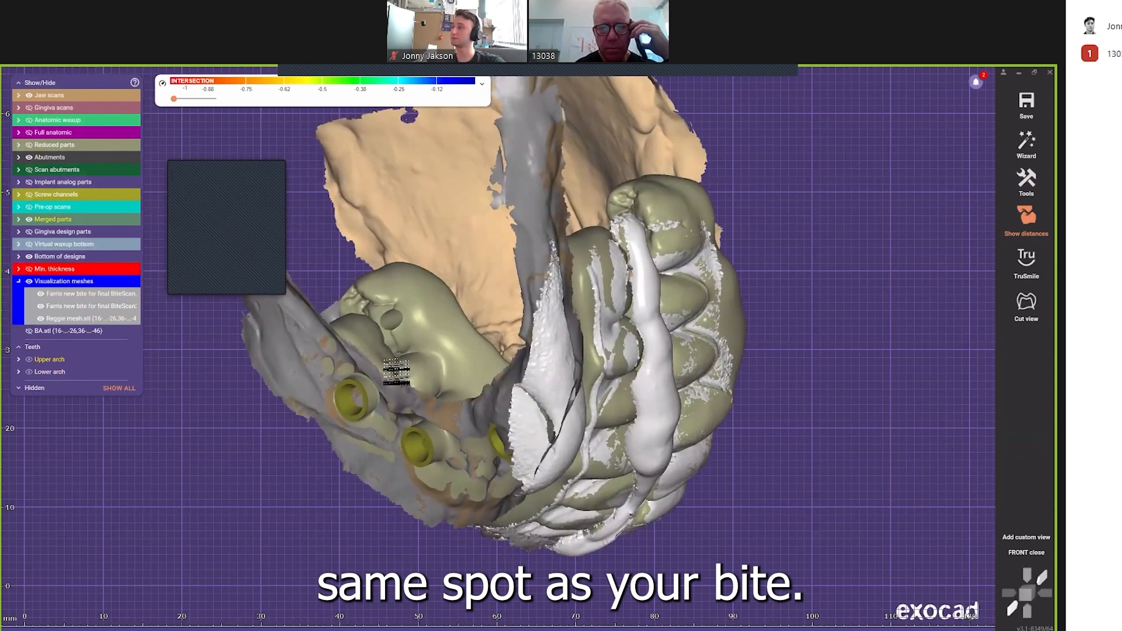
scroll(870, 266, "down", 5)
right_click_drag(823, 152, 691, 244)
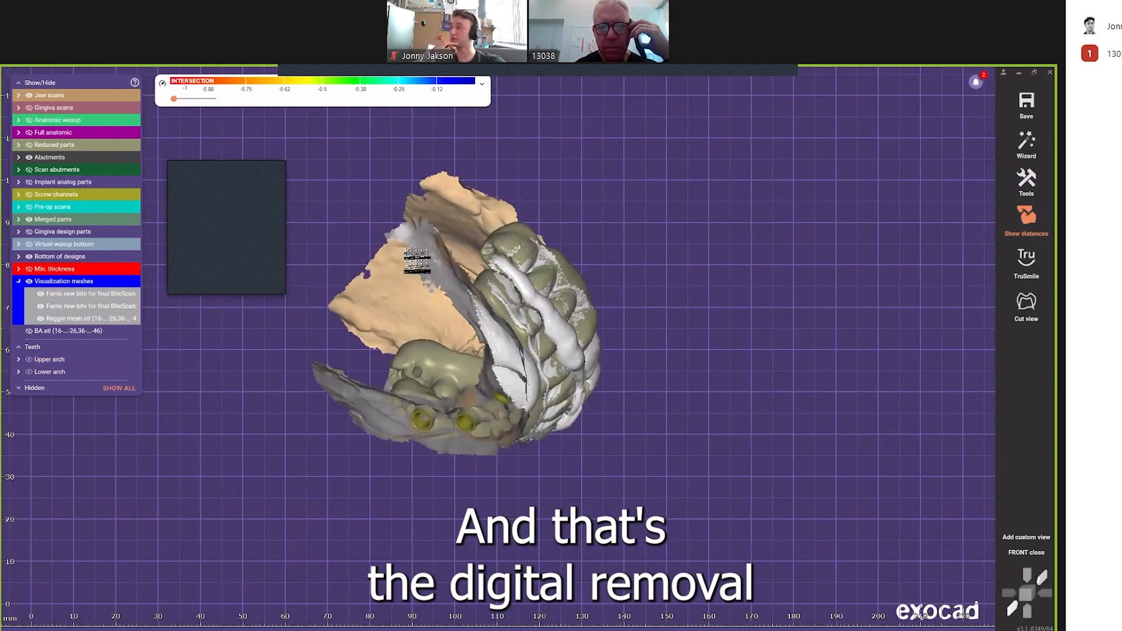
right_click_drag(417, 260, 902, 171)
scroll(494, 387, "up", 3)
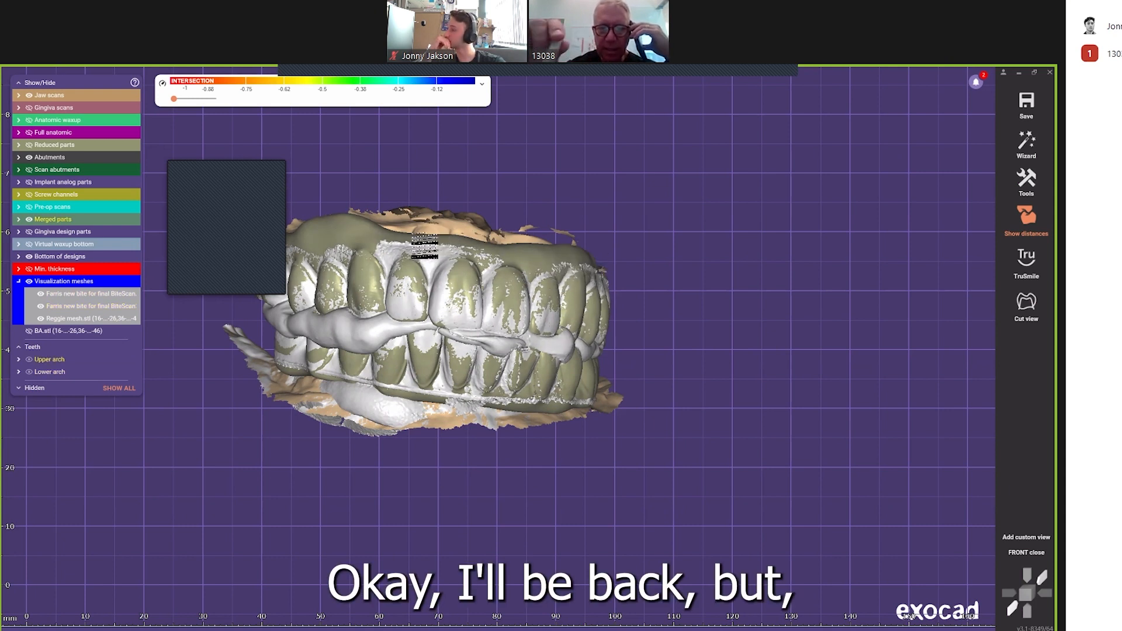
middle_click_drag(500, 478, 605, 498)
right_click_drag(560, 493, 537, 475)
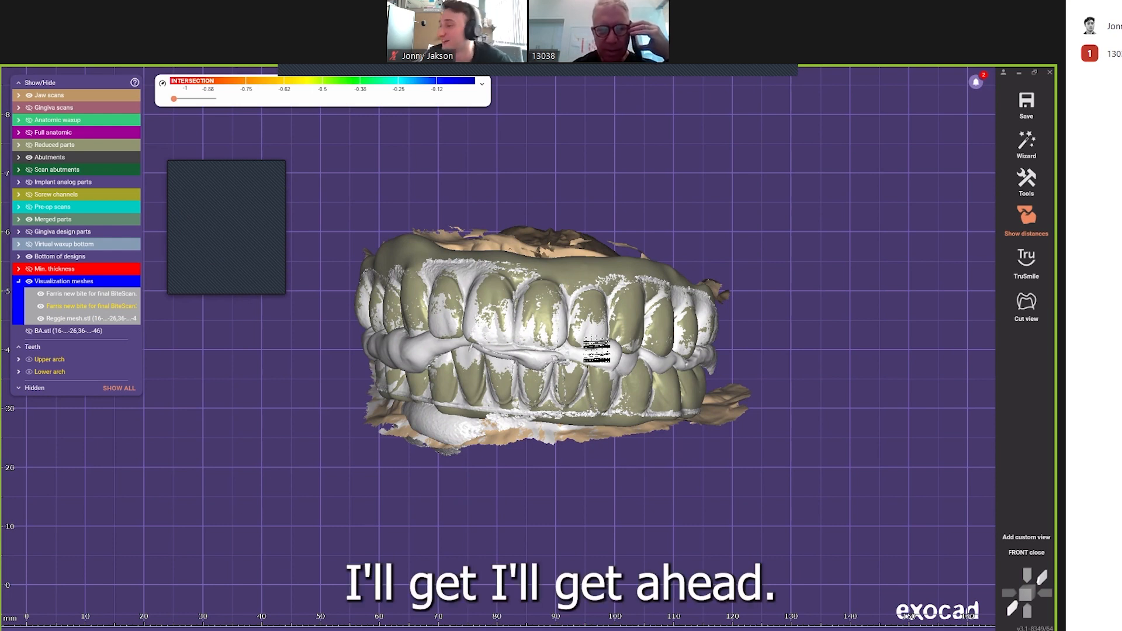
mouse_move(831, 621)
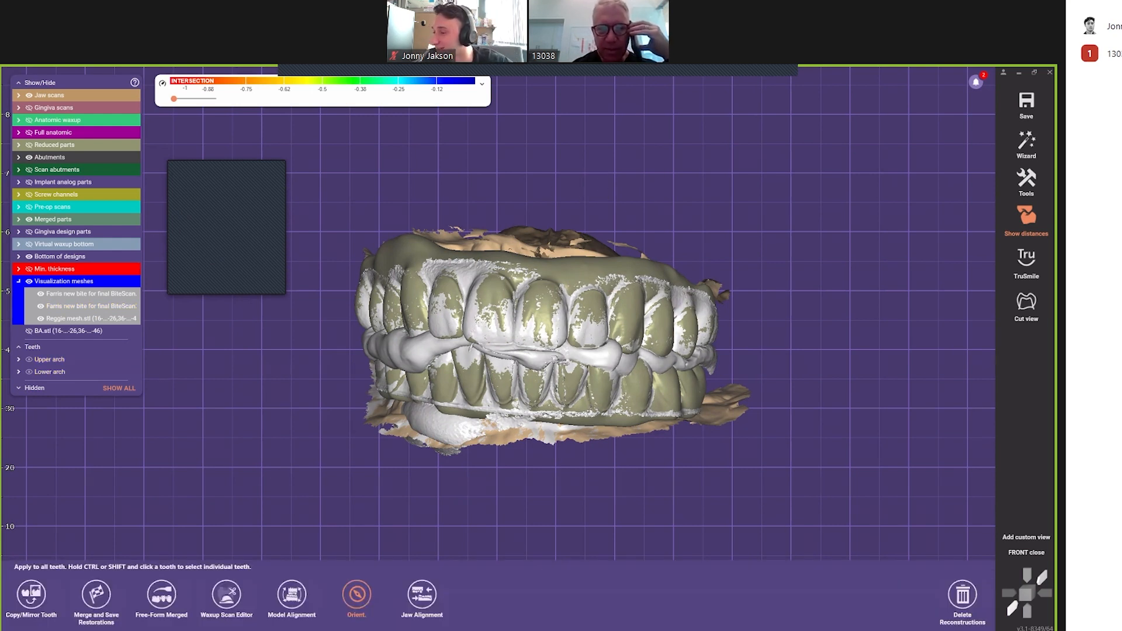